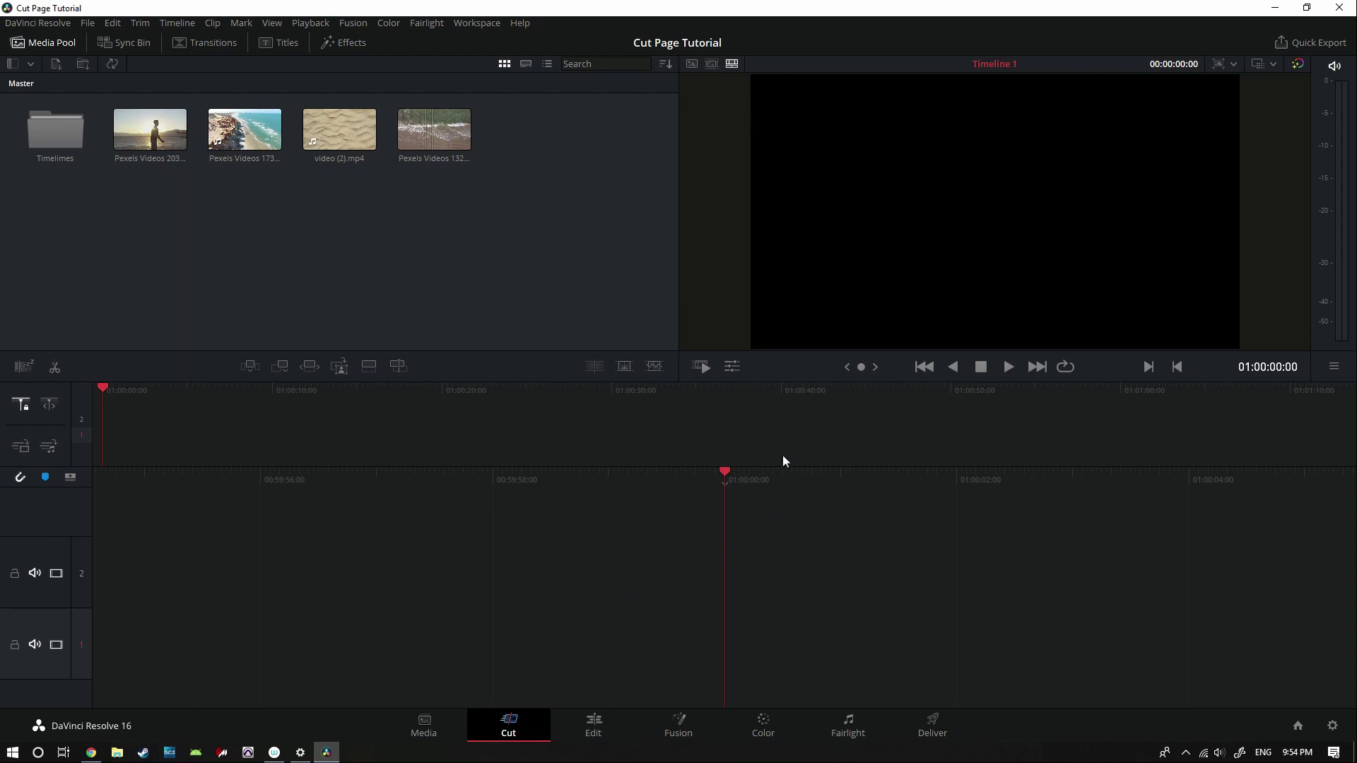
Place the aerial coastline clip at the start of track 1 and show its transform tools in the viewer.
{"action": "left_click_drag", "start_coordinate": [245, 134], "coordinate": [732, 635]}
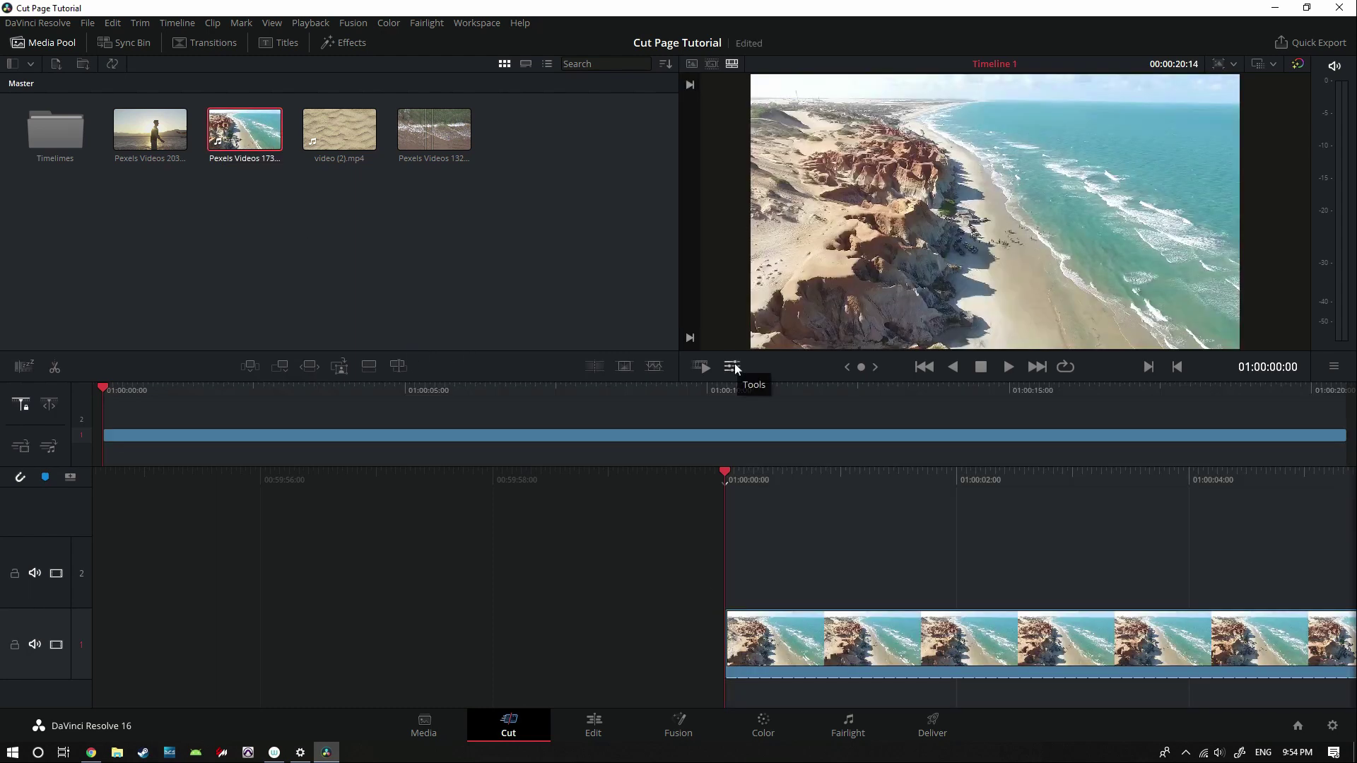
{"action": "left_click", "coordinate": [939, 640]}
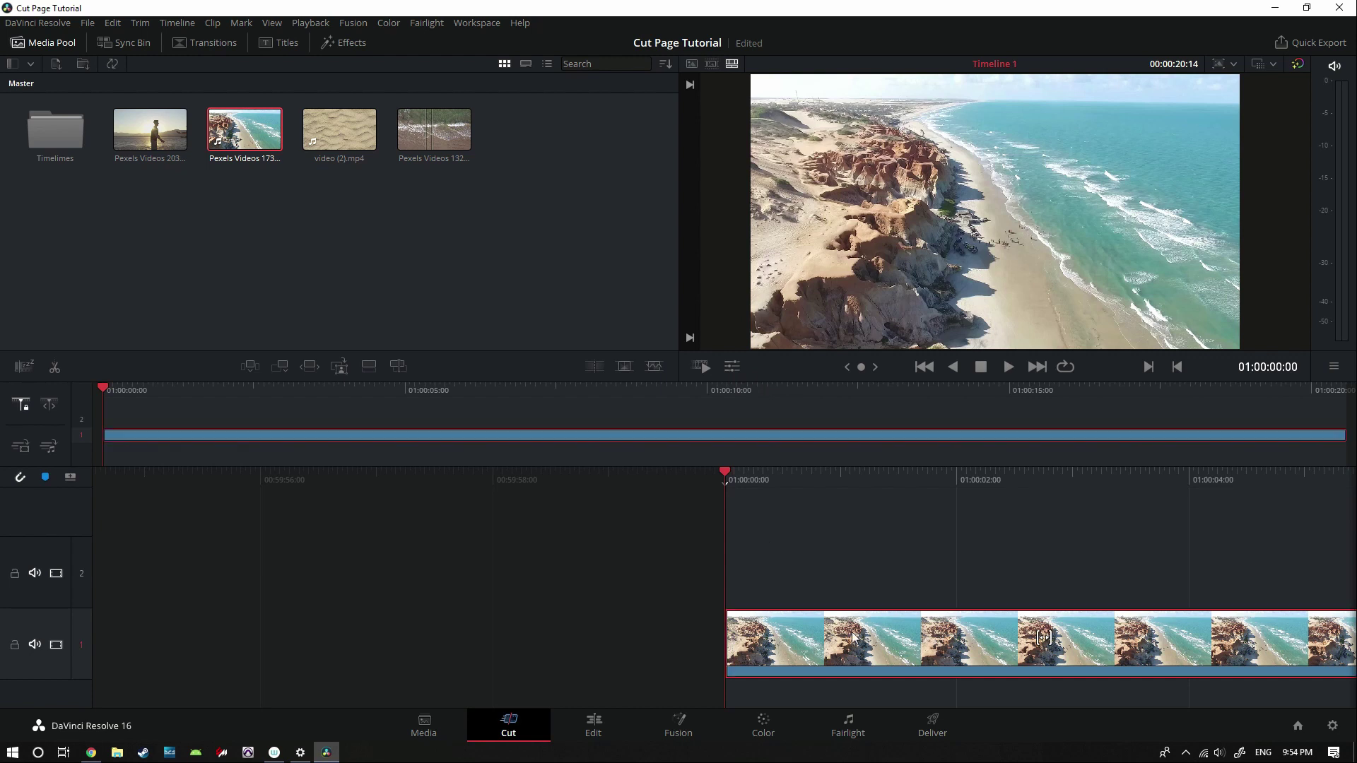
{"action": "left_click", "coordinate": [732, 365]}
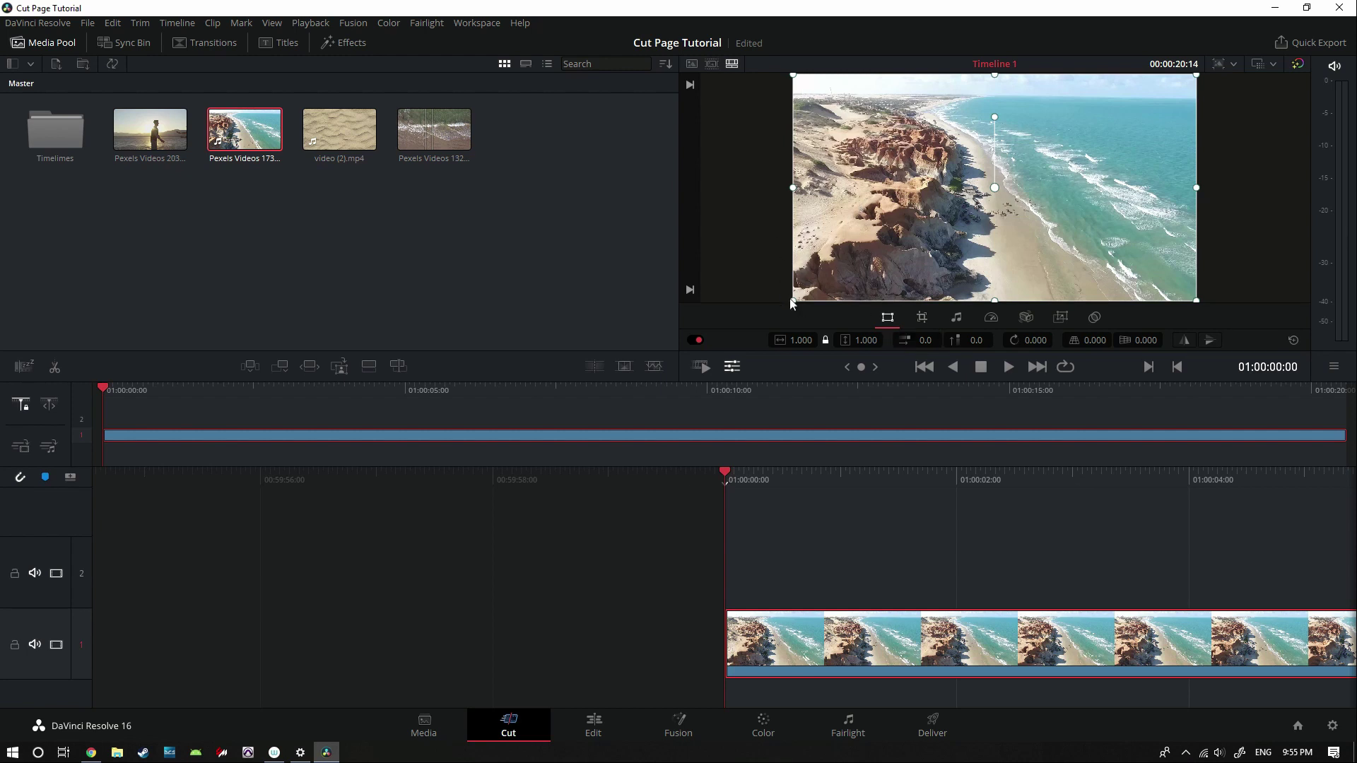
Scale the coastline clip down to a zoom of about 0.527 in the viewer and play it briefly.
{"action": "left_click_drag", "start_coordinate": [790, 298], "coordinate": [850, 246]}
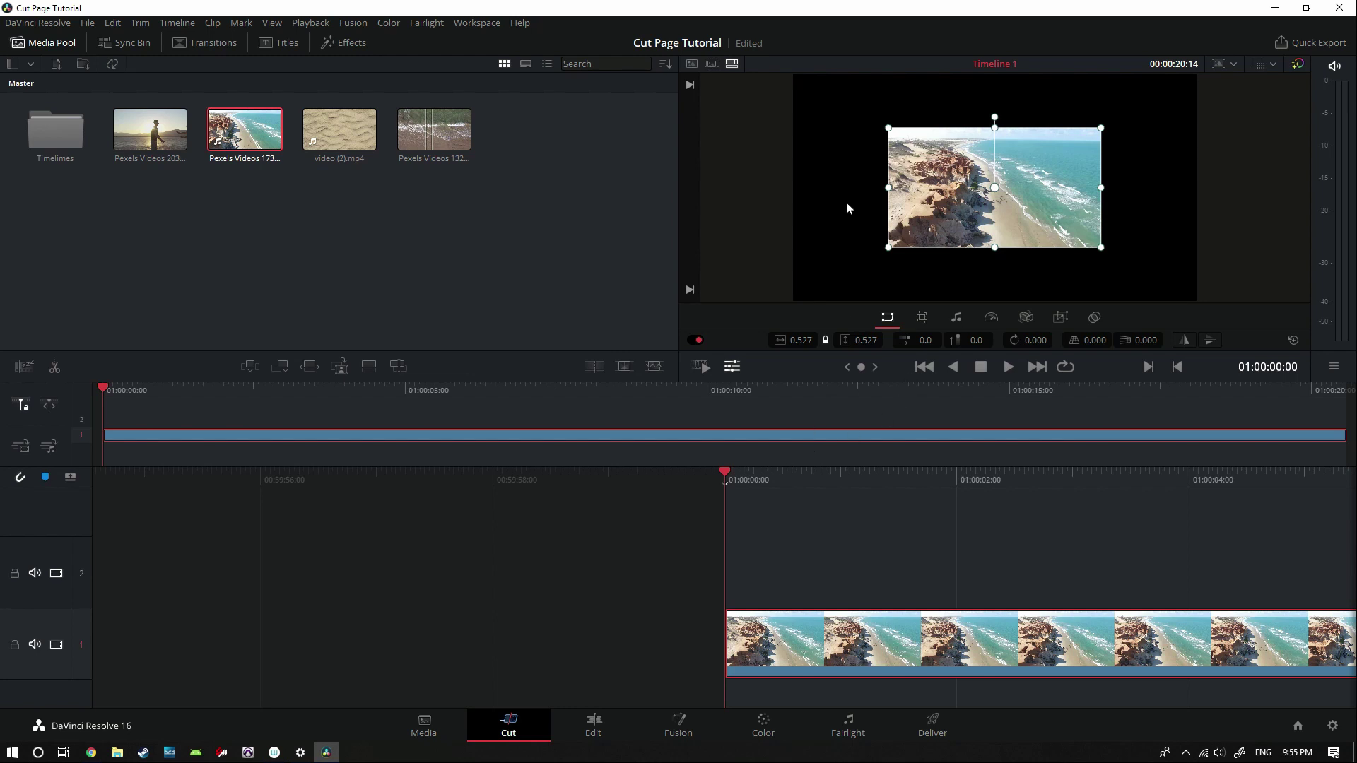
{"action": "left_click", "coordinate": [1008, 367]}
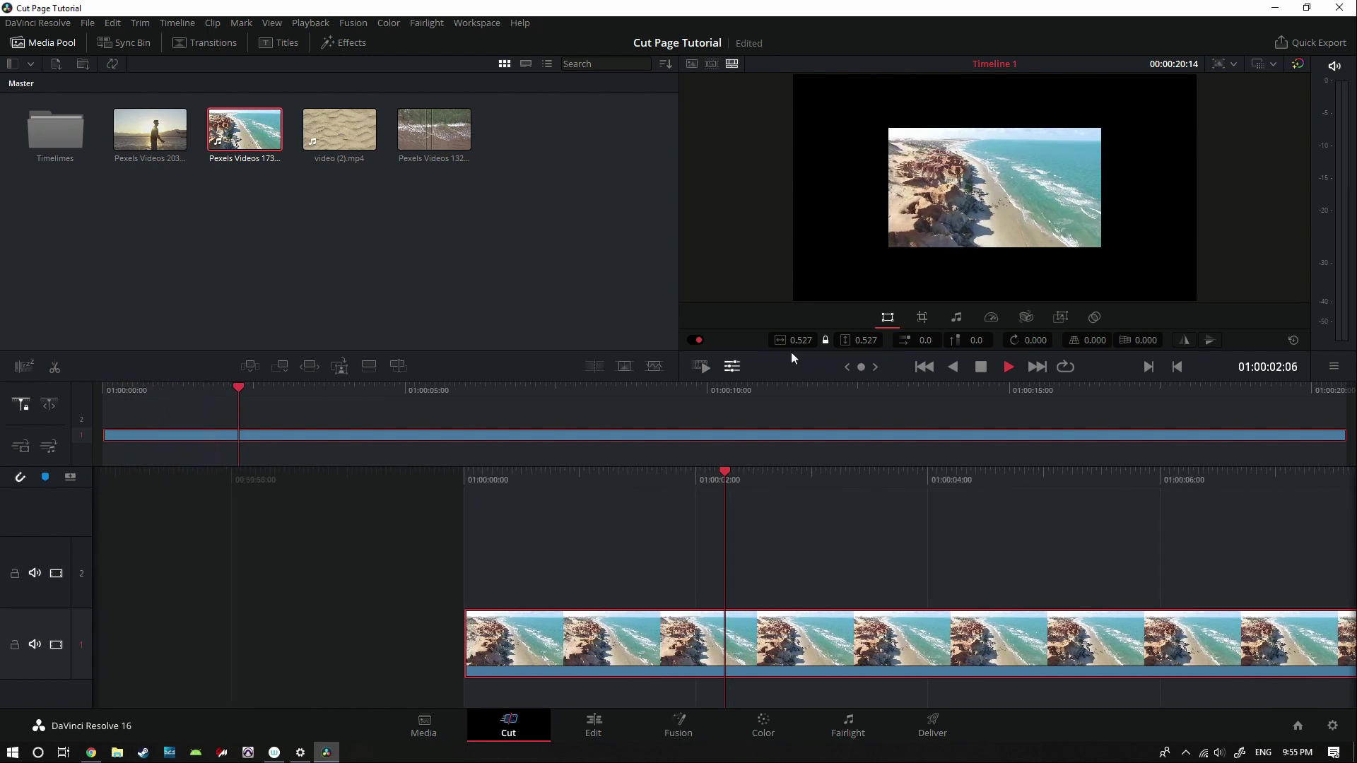
{"action": "key", "text": "space"}
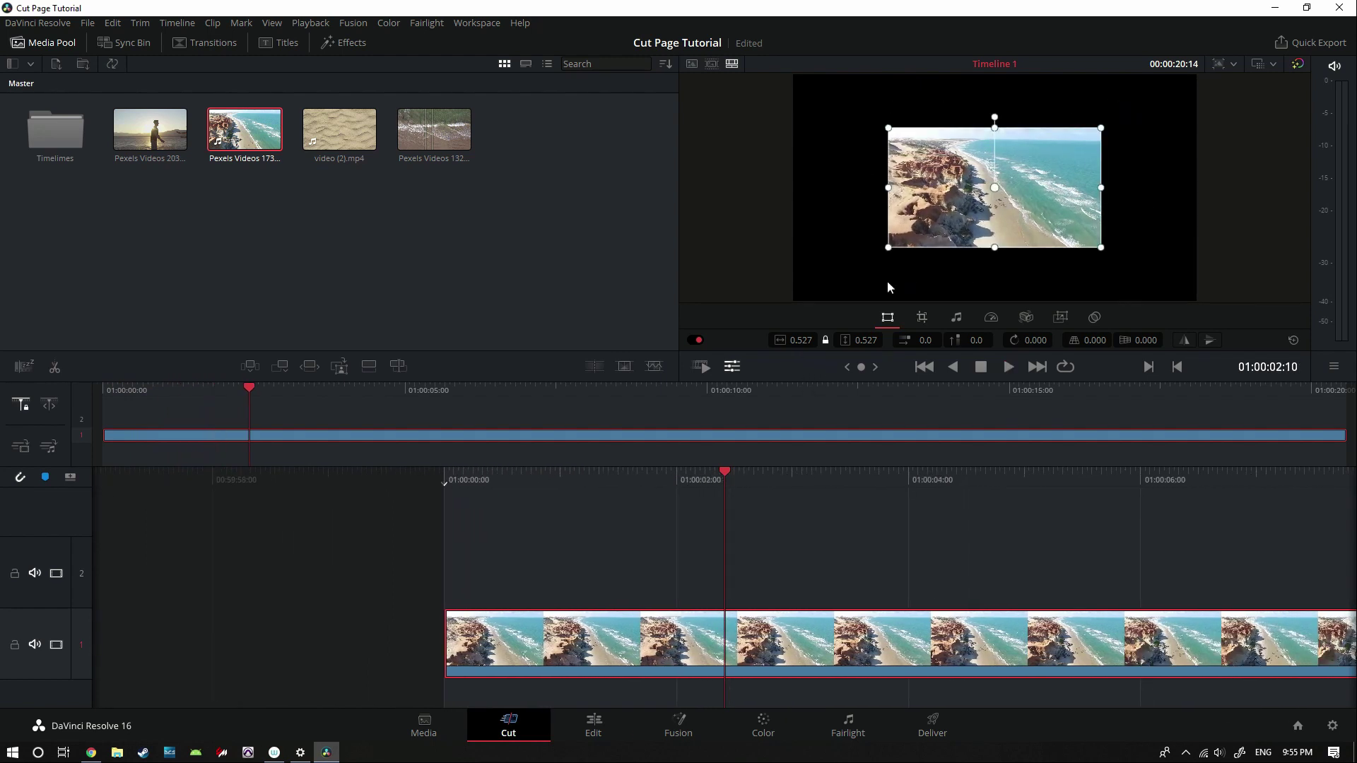
Move the coastline clip up to track 2 and place video (2).mp4 beneath it at the start of track 1.
{"action": "left_click_drag", "start_coordinate": [497, 647], "coordinate": [499, 578]}
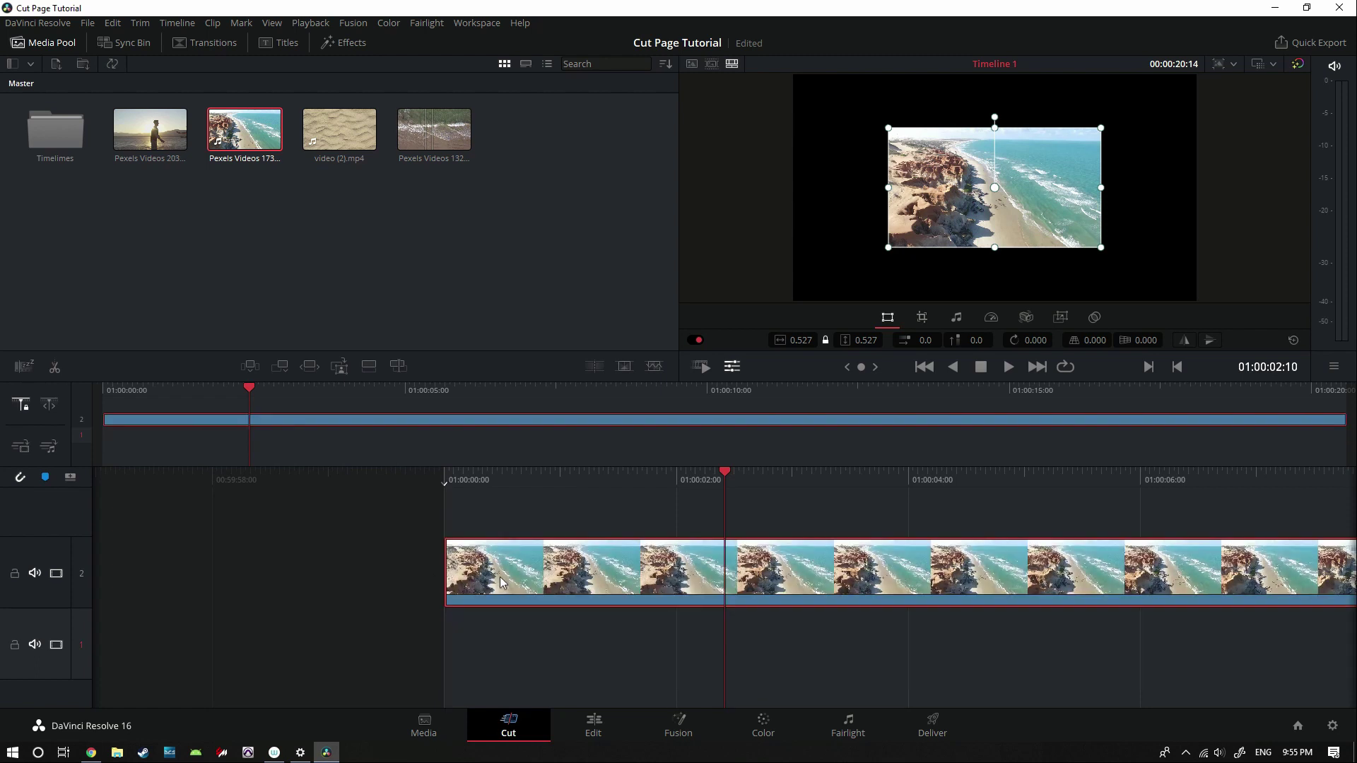
{"action": "left_click_drag", "start_coordinate": [351, 156], "coordinate": [519, 639]}
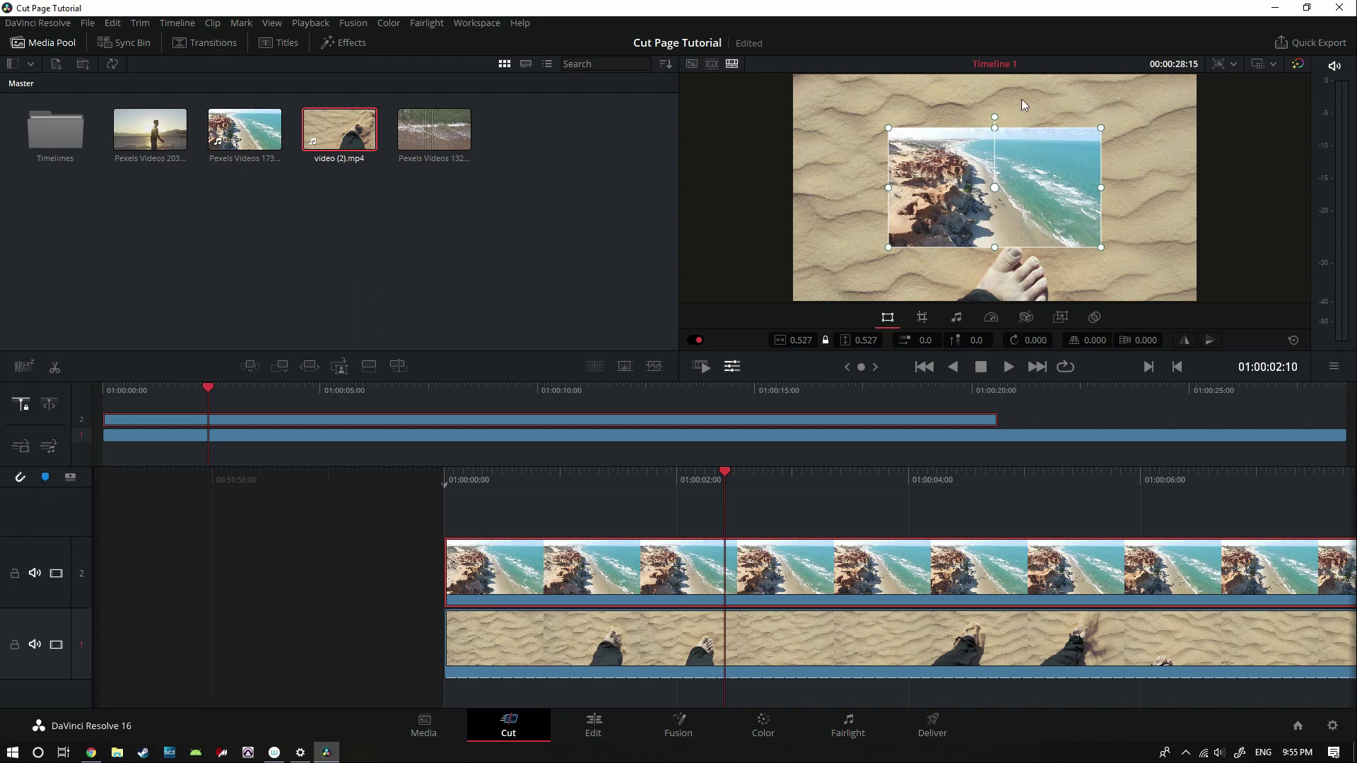
Delete video (2).mp4 from the timeline and move the coastline clip back down to track 1.
{"action": "left_click", "coordinate": [510, 639]}
{"action": "key", "text": "Delete"}
{"action": "left_click_drag", "start_coordinate": [555, 578], "coordinate": [575, 642]}
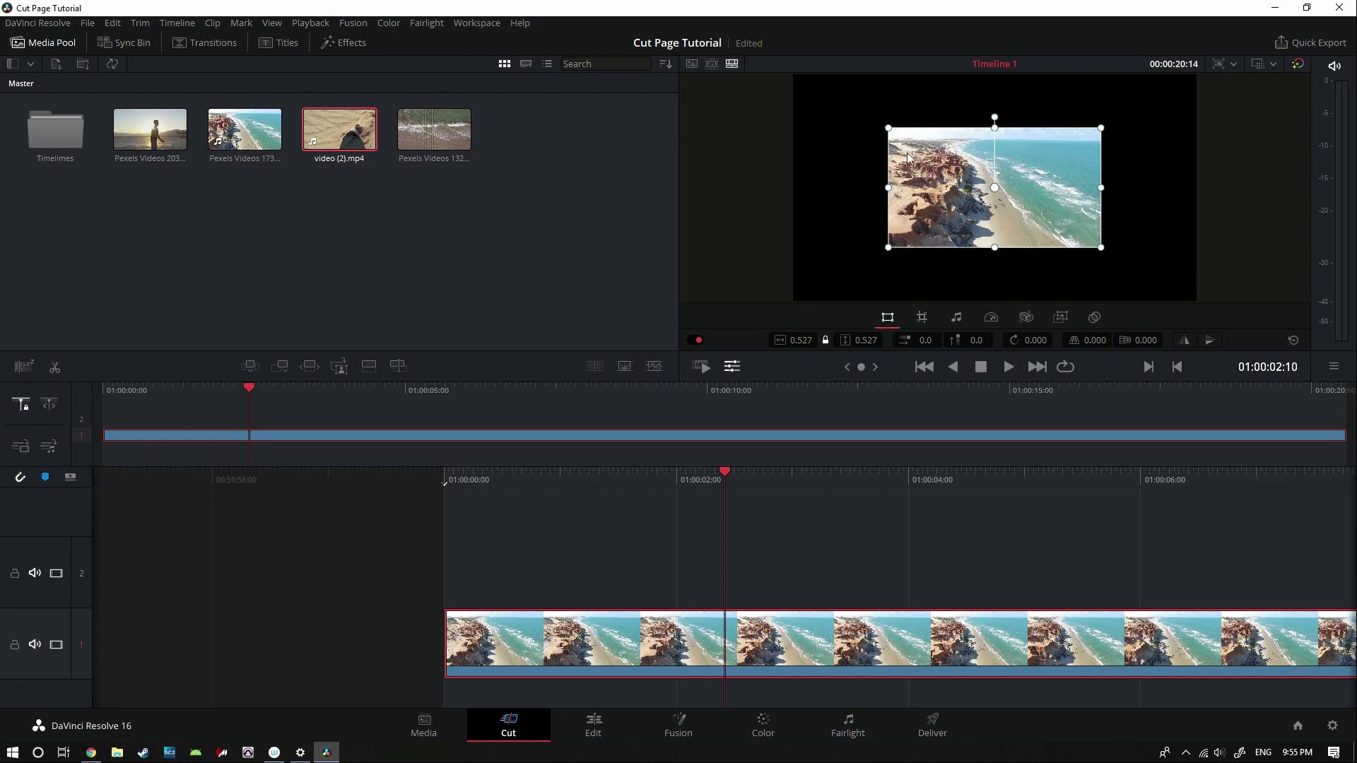
Try rotating the coastline clip, move it to about X -80.7, Y 60.6, and set its linked zoom to 0.700.
{"action": "left_click_drag", "start_coordinate": [995, 118], "coordinate": [1046, 134]}
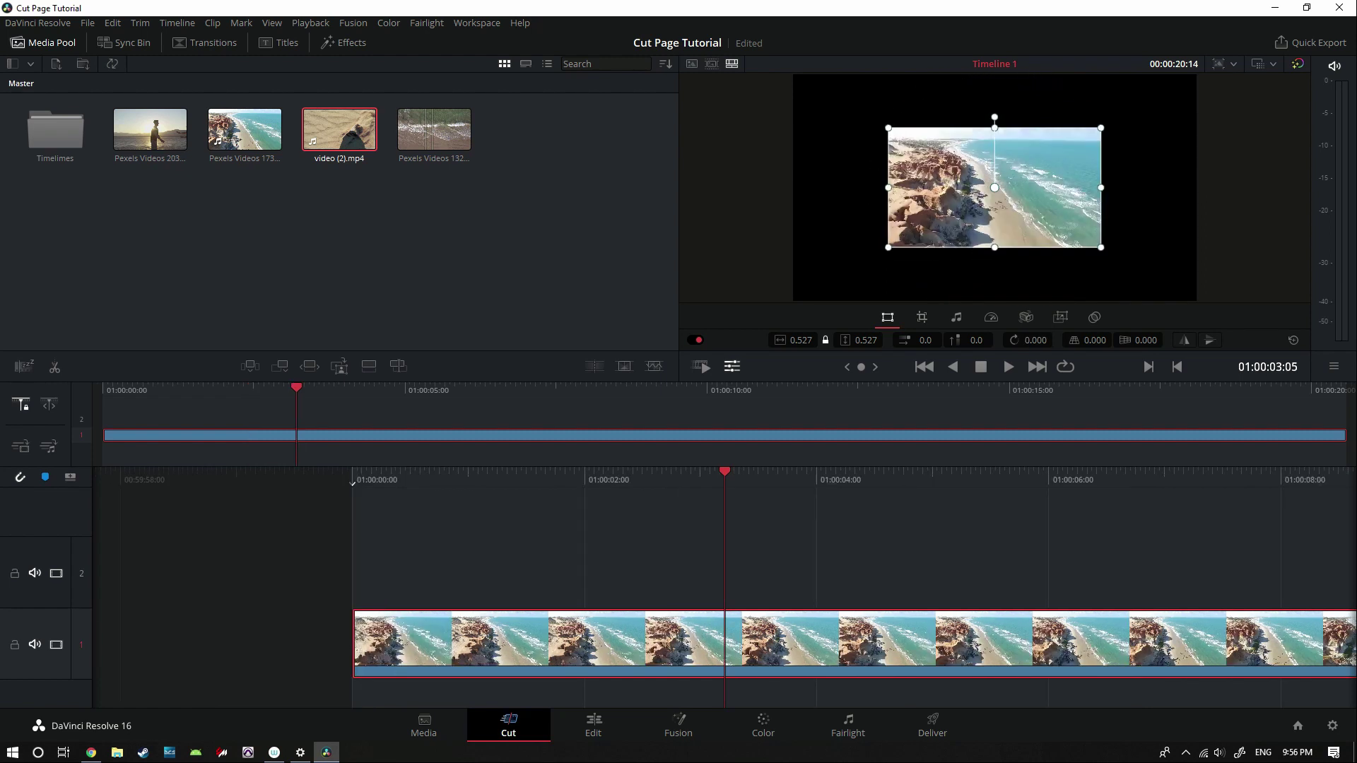
{"action": "mouse_move", "coordinate": [1029, 150]}
{"action": "left_mouse_down"}
{"action": "mouse_move", "coordinate": [1067, 117]}
{"action": "mouse_move", "coordinate": [1049, 175]}
{"action": "mouse_move", "coordinate": [968, 113]}
{"action": "mouse_move", "coordinate": [1010, 150]}
{"action": "left_mouse_up"}
{"action": "left_click_drag", "start_coordinate": [801, 340], "coordinate": [780, 322]}
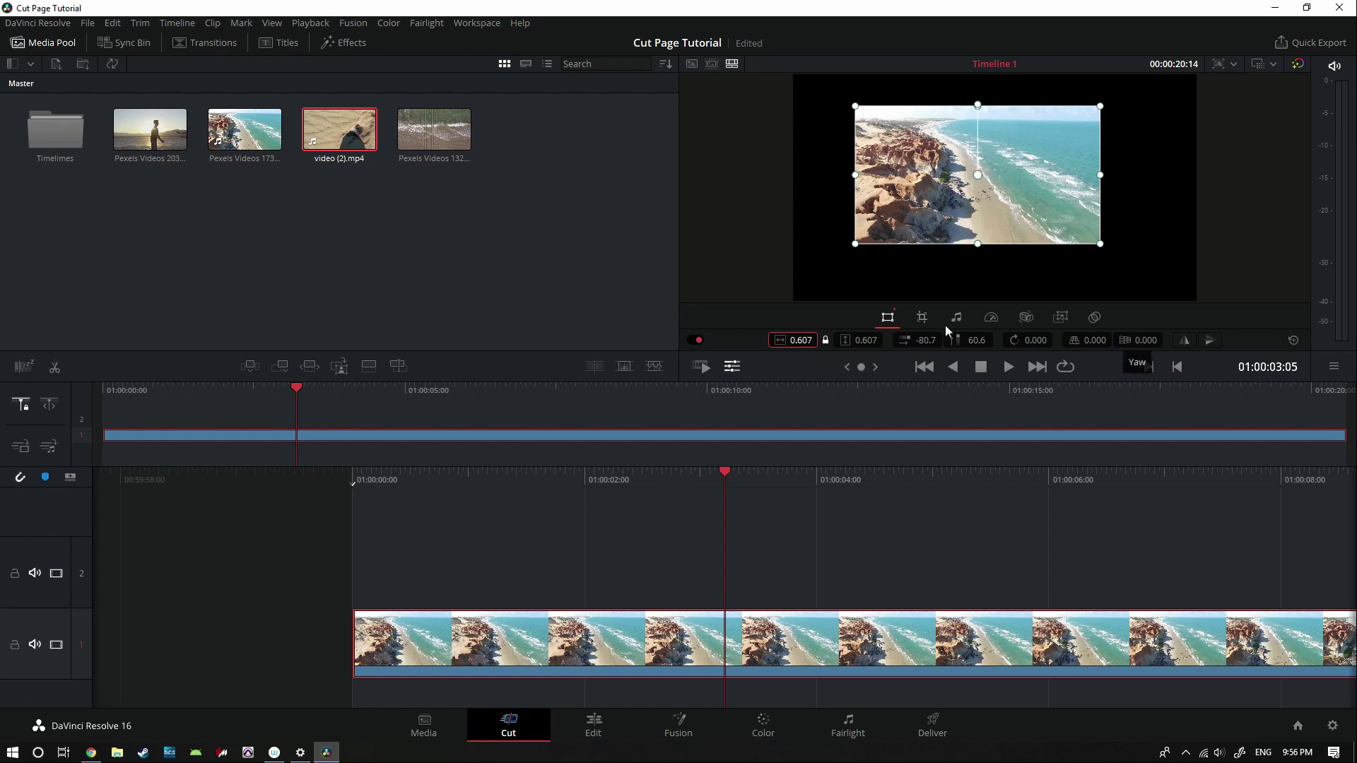
{"action": "left_click_drag", "start_coordinate": [855, 243], "coordinate": [824, 261]}
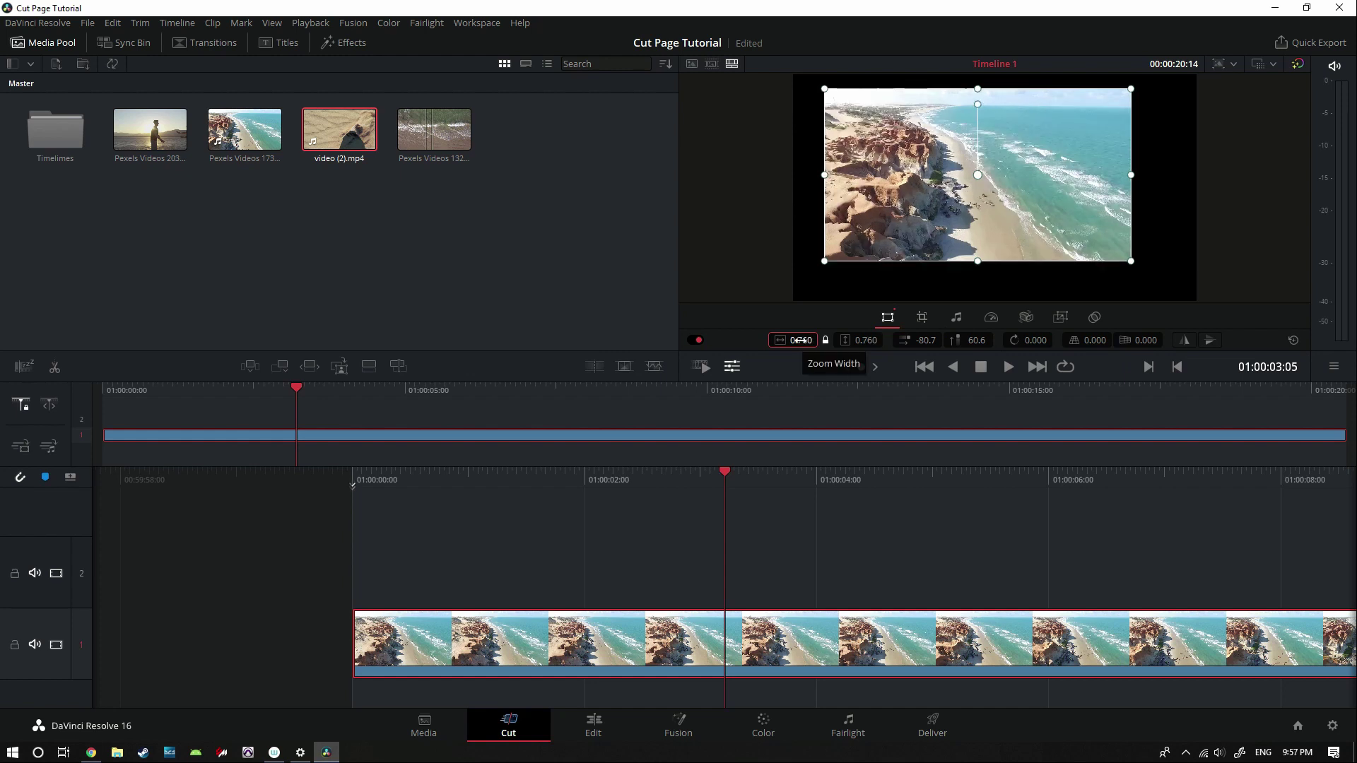
{"action": "mouse_move", "coordinate": [801, 340]}
{"action": "left_mouse_down"}
{"action": "mouse_move", "coordinate": [777, 340]}
{"action": "mouse_move", "coordinate": [811, 340]}
{"action": "mouse_move", "coordinate": [795, 340]}
{"action": "left_mouse_up"}
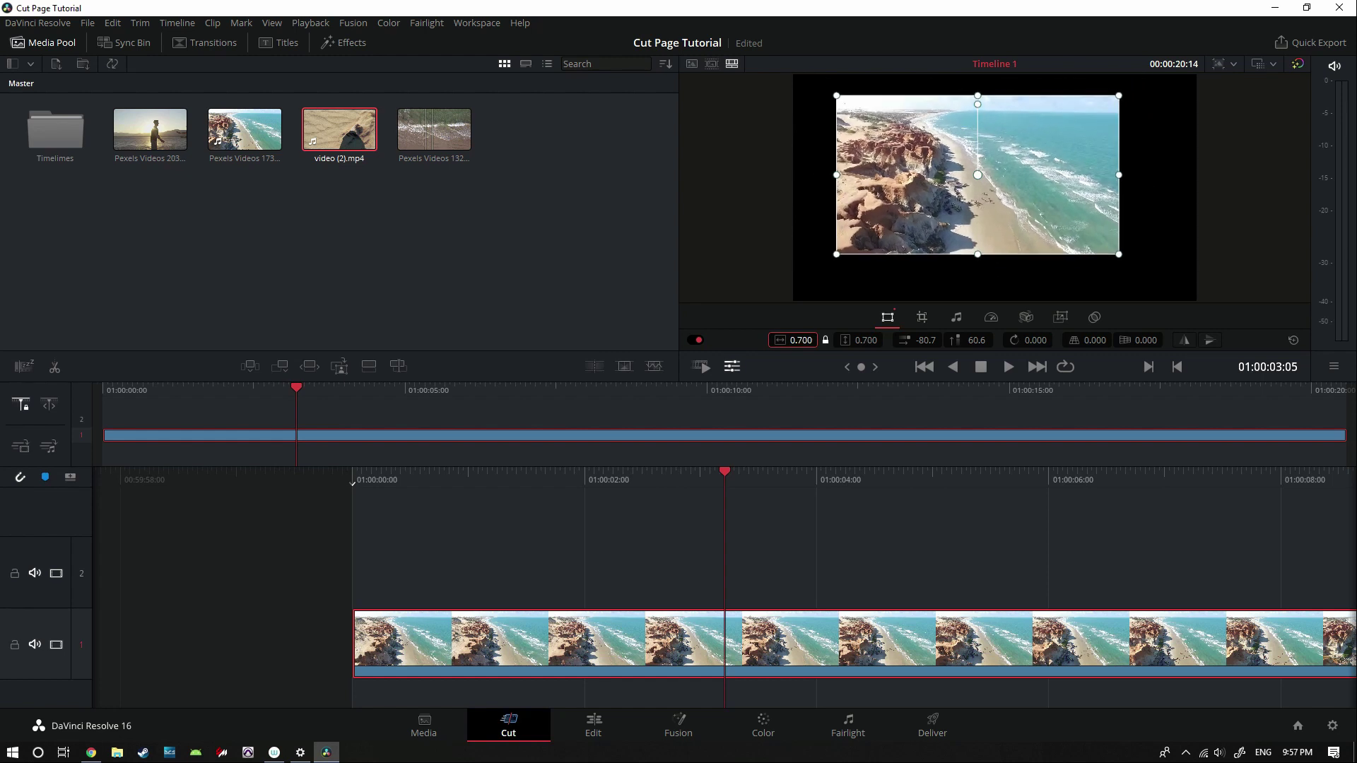
Unlink the zoom proportions and set the clip's transform to width 0.660, height 0.560, position -94.7, 46.6 and rotation 6.8.
{"action": "left_click", "coordinate": [825, 339]}
{"action": "mouse_move", "coordinate": [808, 348]}
{"action": "left_mouse_down"}
{"action": "mouse_move", "coordinate": [825, 348]}
{"action": "mouse_move", "coordinate": [795, 348]}
{"action": "mouse_move", "coordinate": [826, 348]}
{"action": "mouse_move", "coordinate": [790, 347]}
{"action": "mouse_move", "coordinate": [887, 346]}
{"action": "mouse_move", "coordinate": [826, 345]}
{"action": "left_mouse_up"}
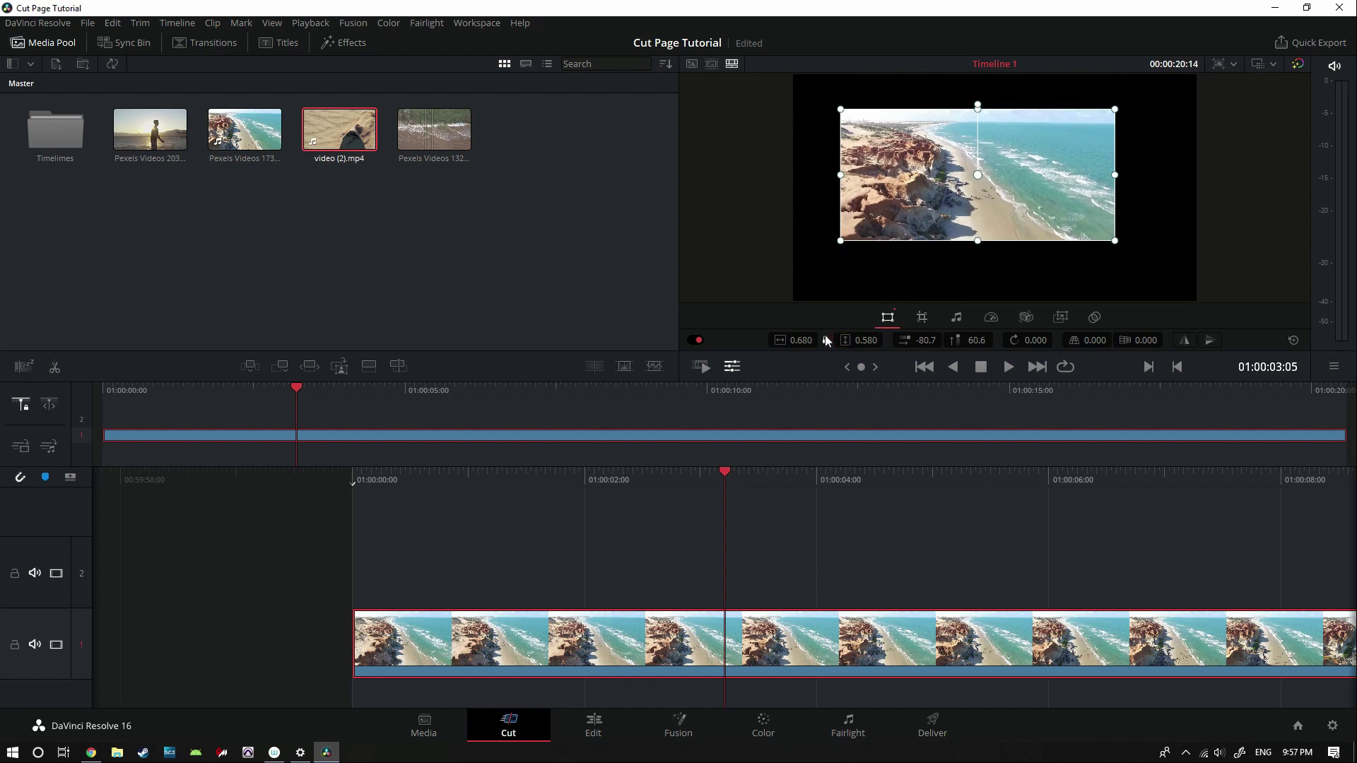
{"action": "left_click_drag", "start_coordinate": [804, 342], "coordinate": [898, 340]}
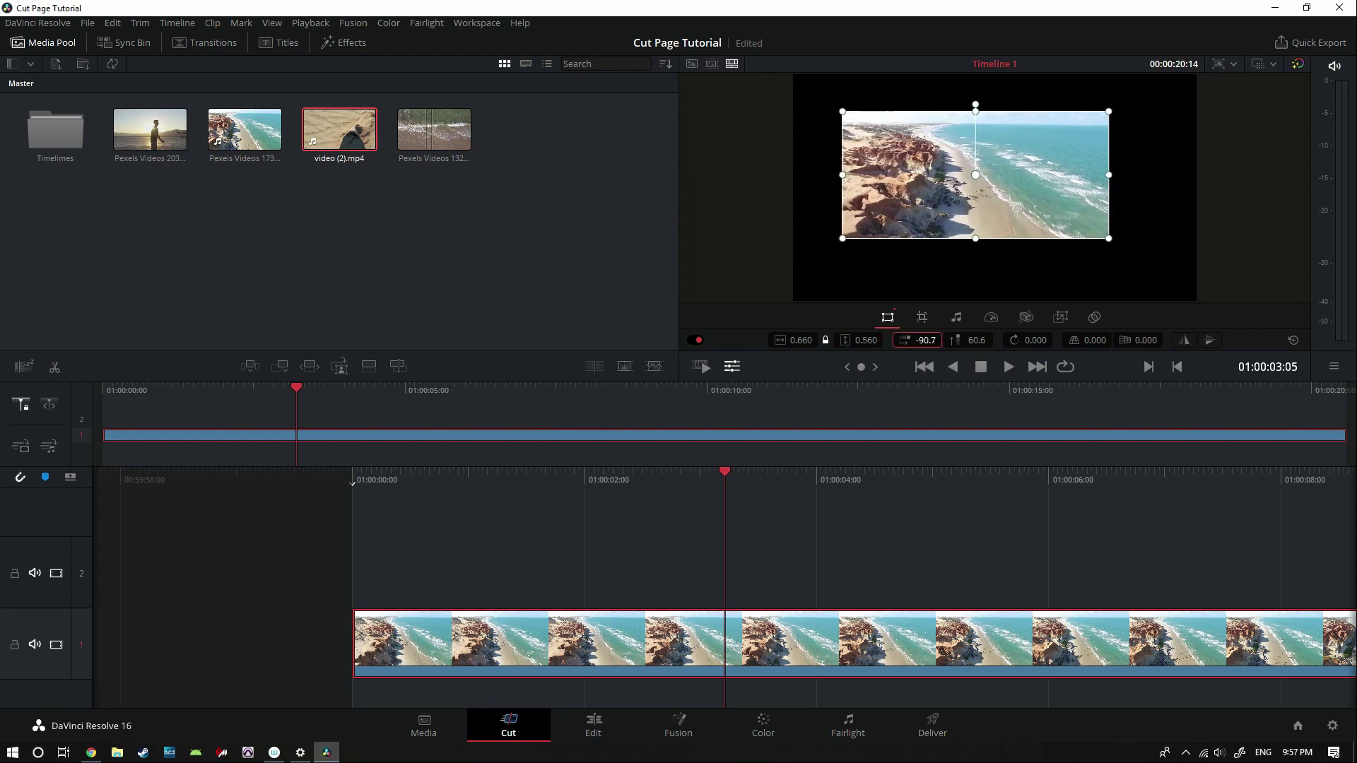
{"action": "mouse_move", "coordinate": [991, 345]}
{"action": "left_mouse_down"}
{"action": "mouse_move", "coordinate": [1042, 340]}
{"action": "mouse_move", "coordinate": [1015, 341]}
{"action": "left_mouse_up"}
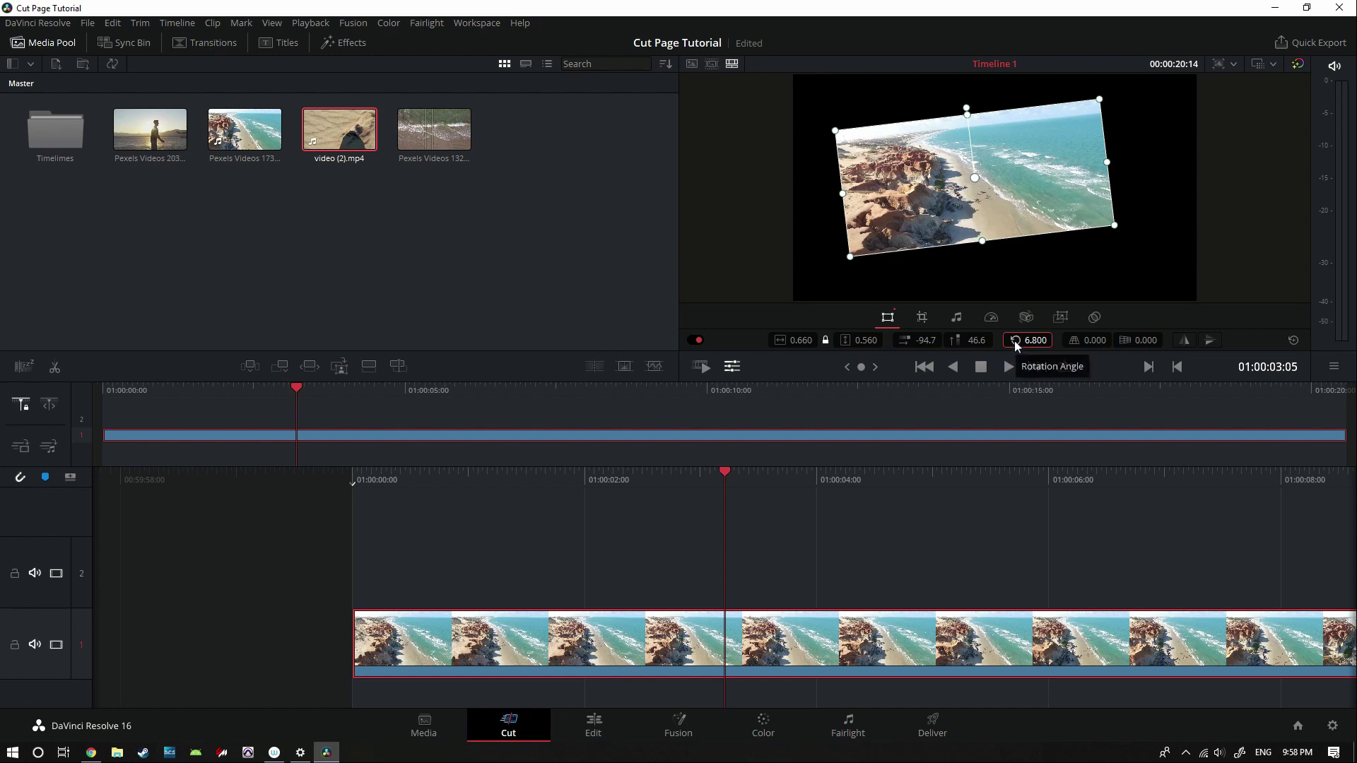
Reset the coastline clip's rotation, zoom, and X and Y position individually to their defaults.
{"action": "double_click", "coordinate": [1019, 340]}
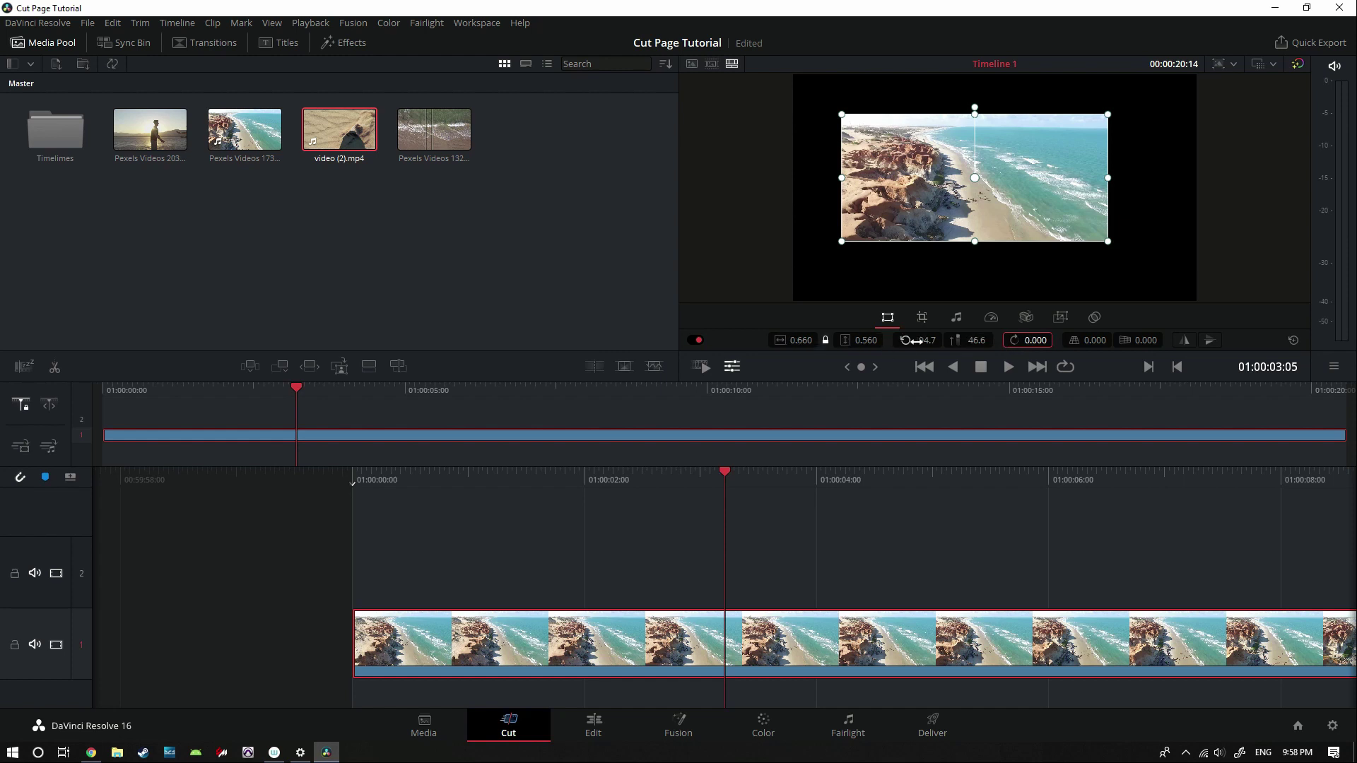
{"action": "left_click", "coordinate": [781, 341]}
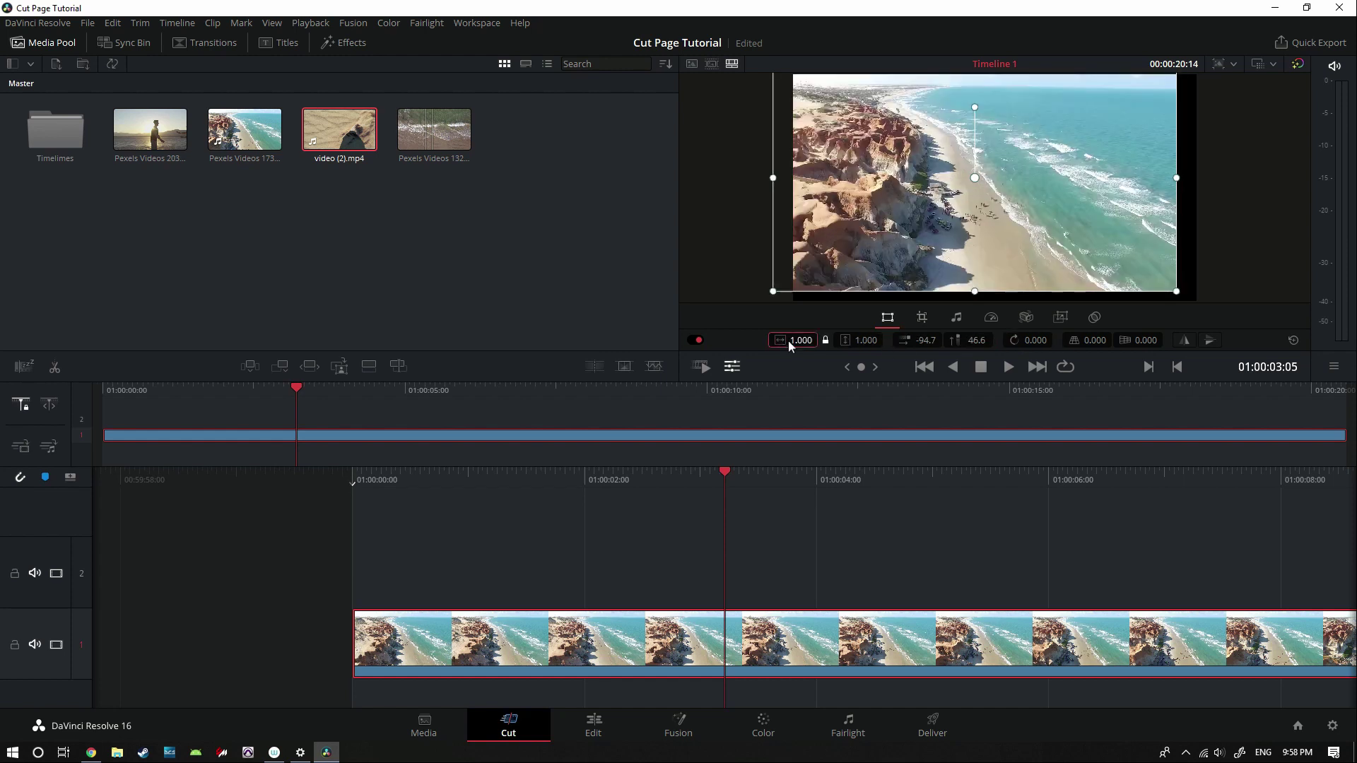
{"action": "left_click", "coordinate": [907, 340]}
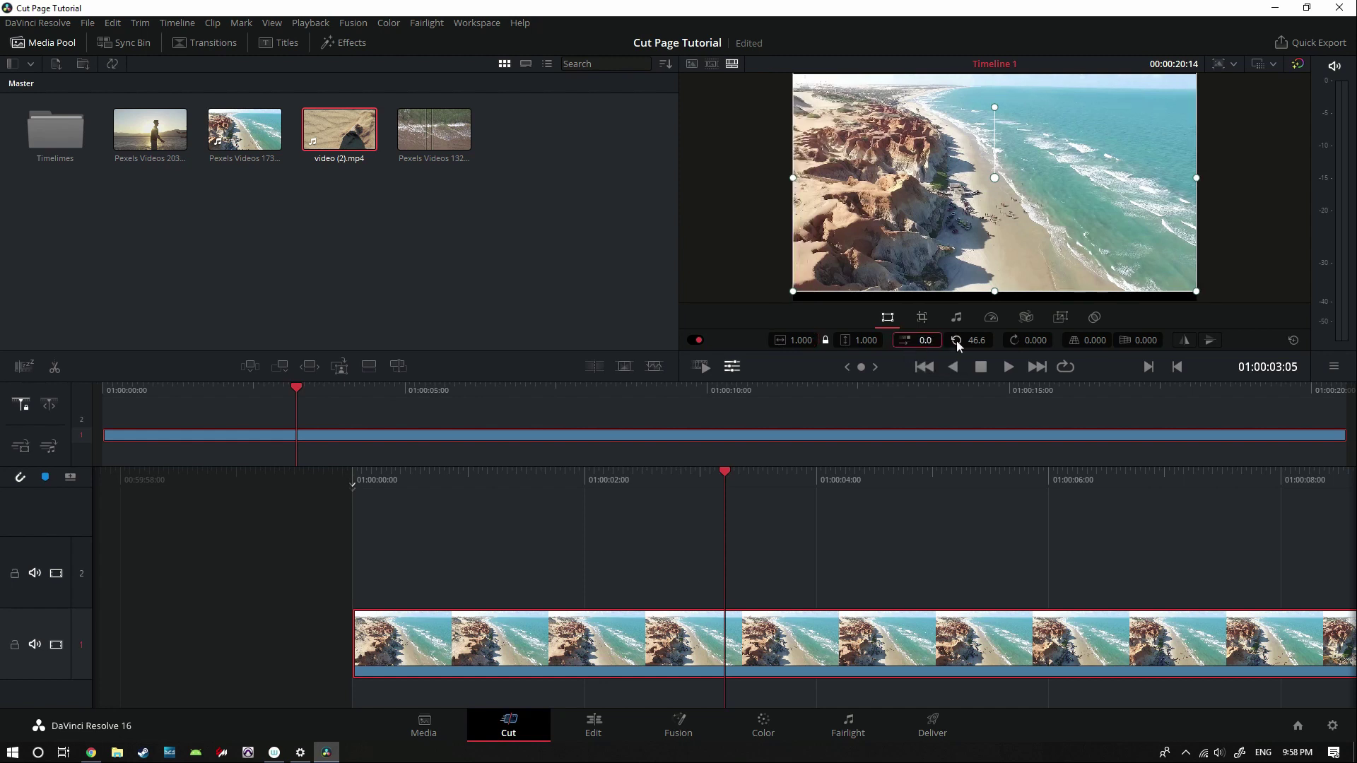
{"action": "left_click", "coordinate": [956, 341]}
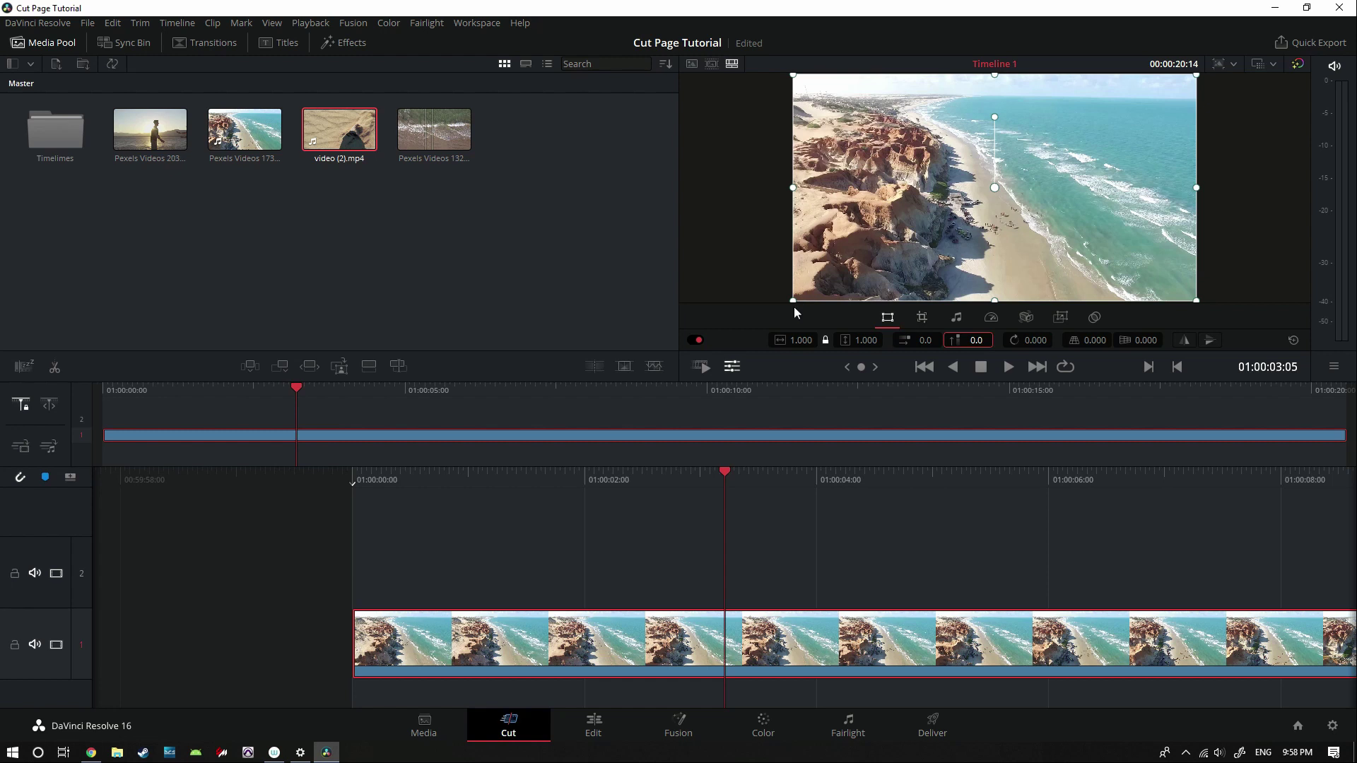
Try scaling the clip to about 0.508 with a rotation of about 59.5 degrees off-center, and reset all transform settings.
{"action": "left_click_drag", "start_coordinate": [794, 300], "coordinate": [892, 246]}
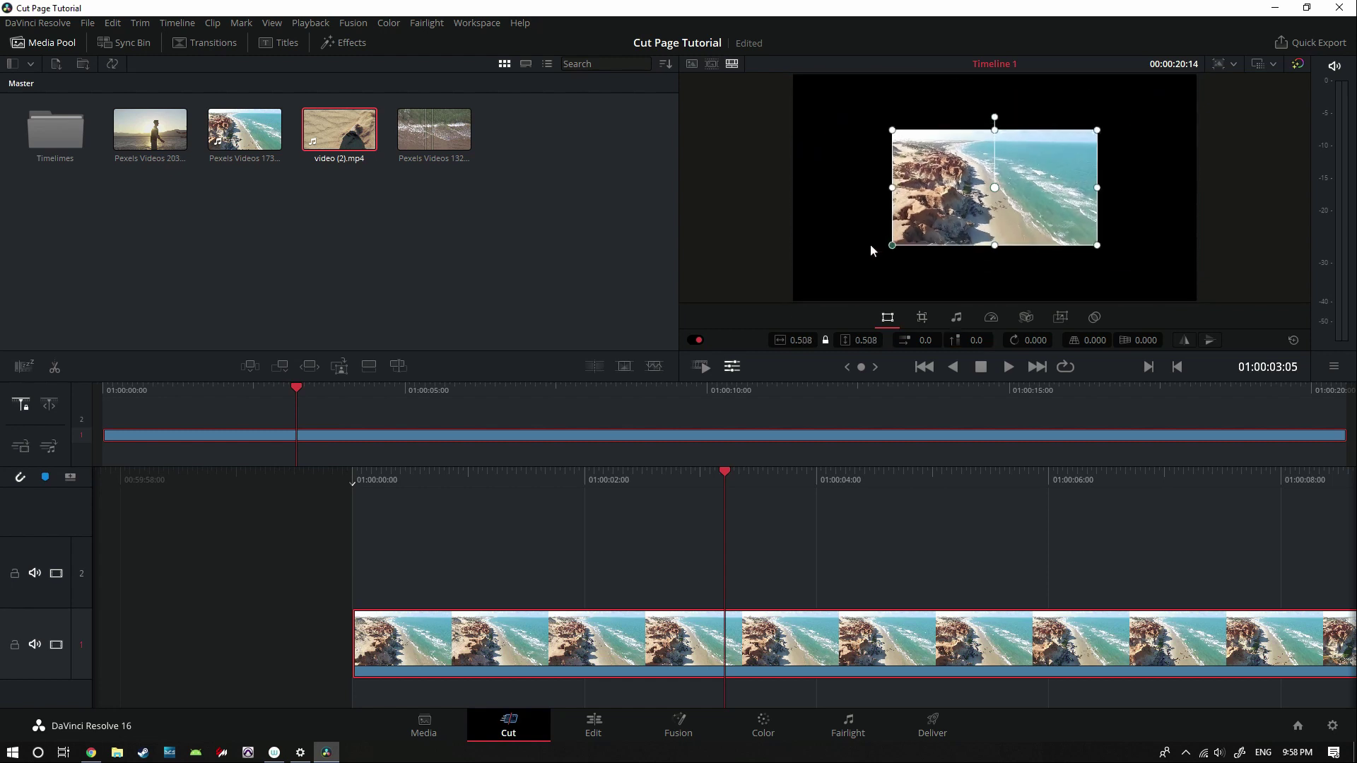
{"action": "left_click_drag", "start_coordinate": [997, 122], "coordinate": [1122, 123]}
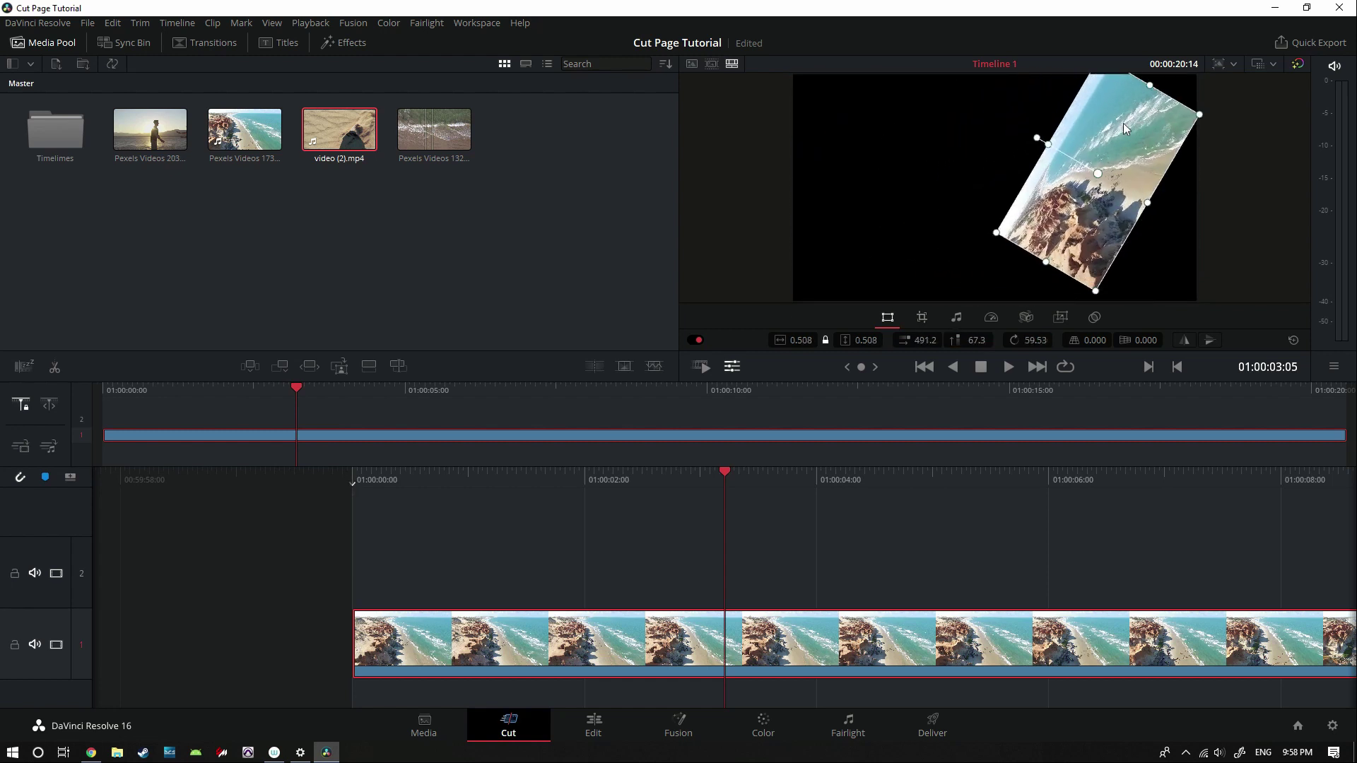
{"action": "left_click", "coordinate": [1293, 341]}
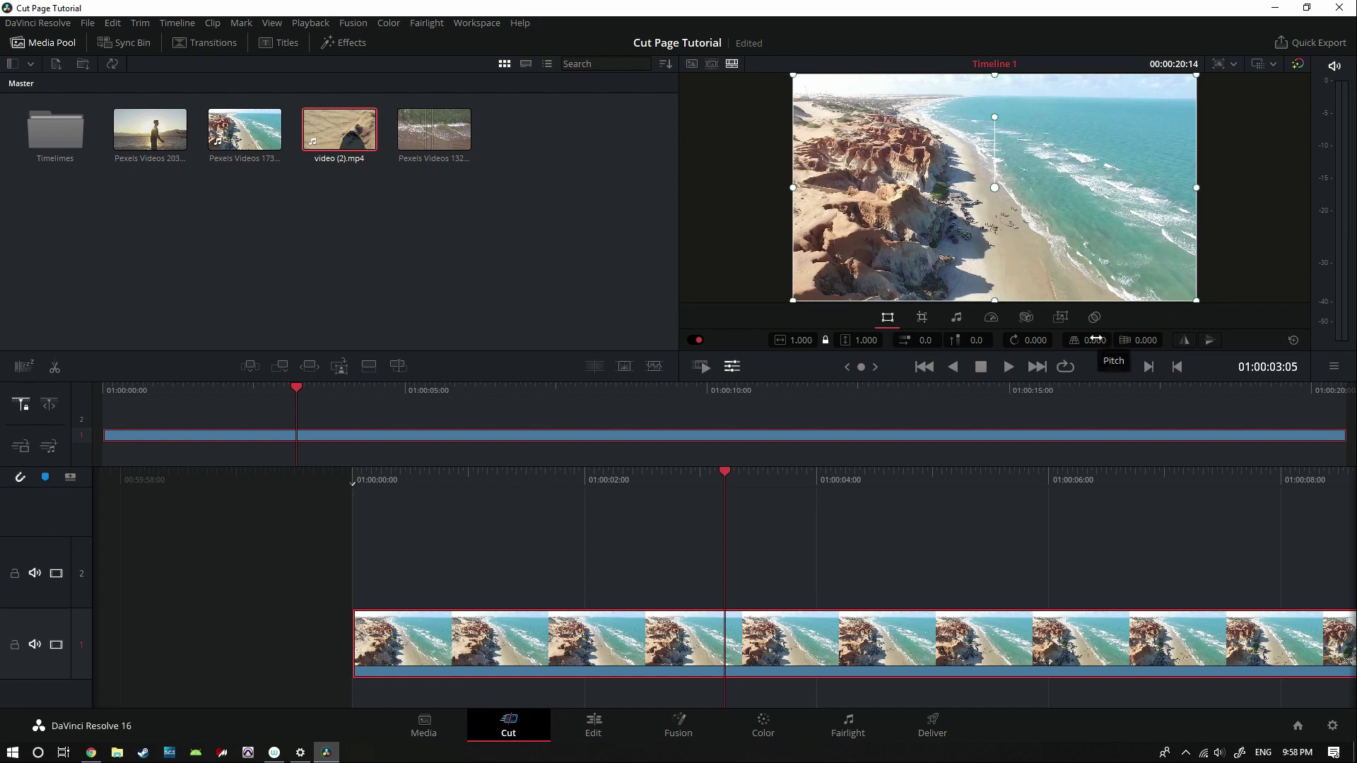
Try a pitch of about -0.95 and a yaw of 0.784 with horizontal and vertical flips, and reset all transform settings.
{"action": "left_click_drag", "start_coordinate": [1095, 339], "coordinate": [1195, 339]}
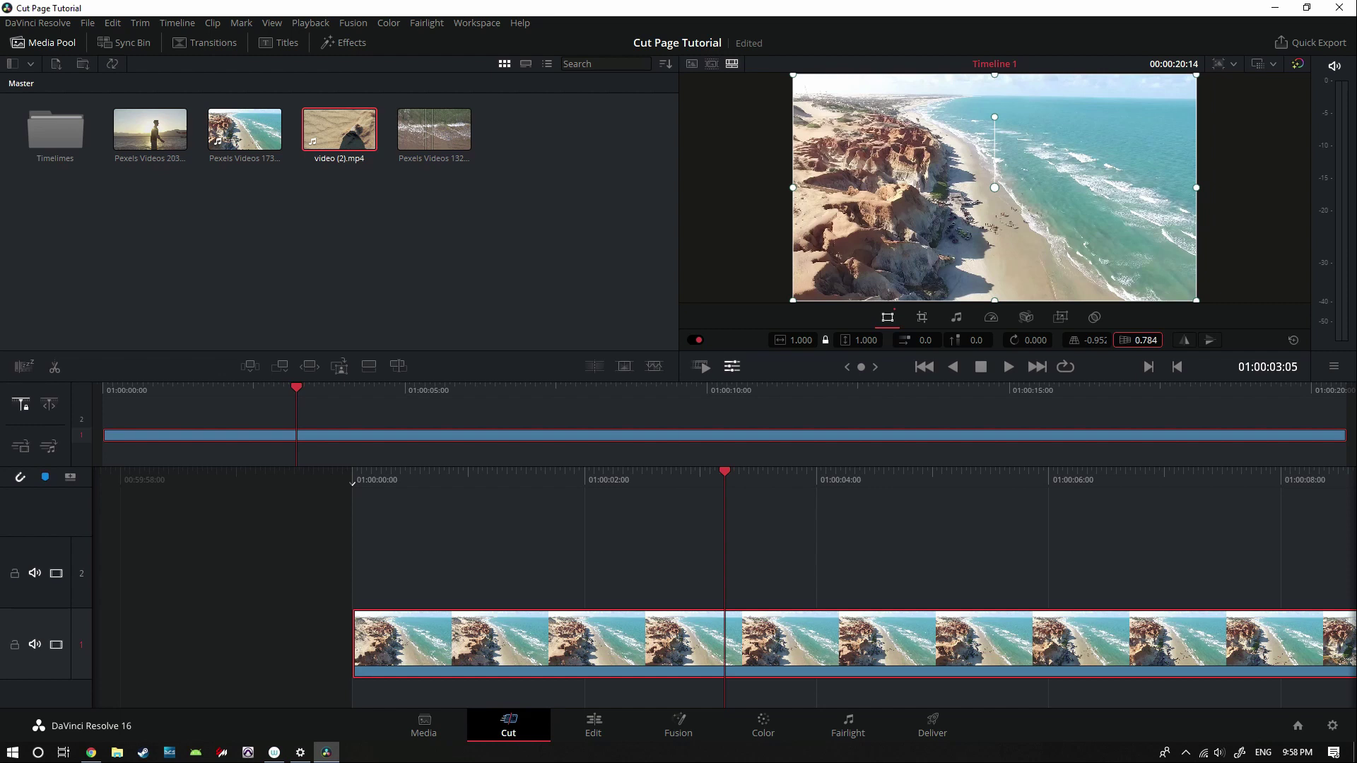
{"action": "left_click", "coordinate": [1186, 342]}
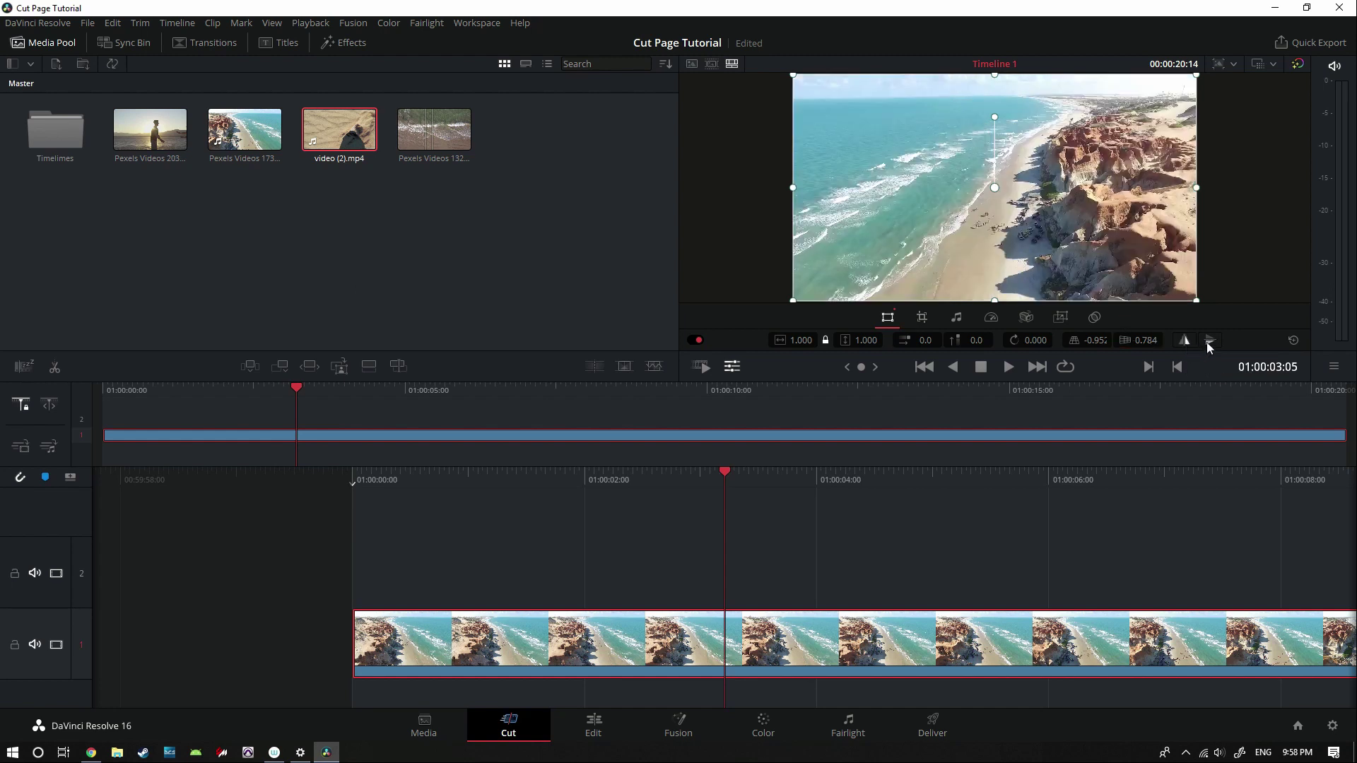
{"action": "left_click", "coordinate": [1210, 341]}
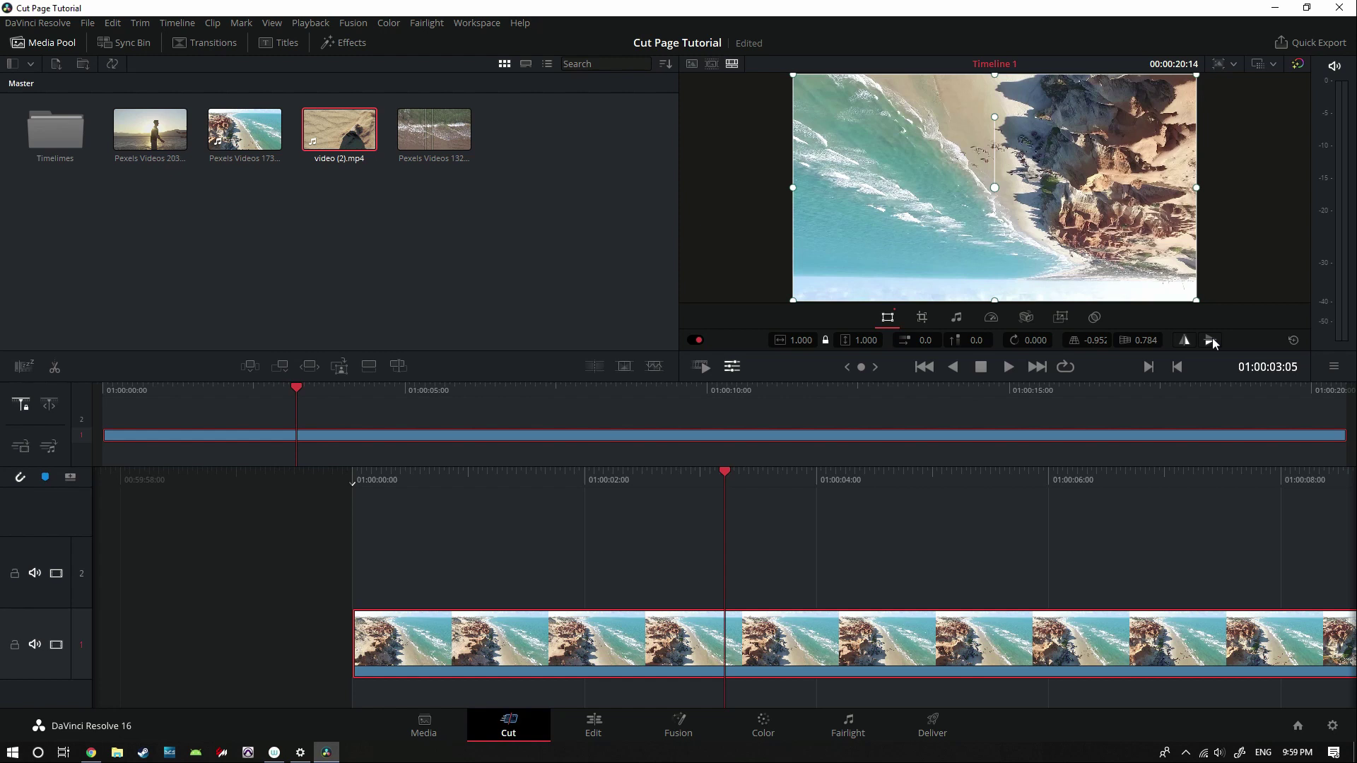
{"action": "left_click", "coordinate": [1294, 340]}
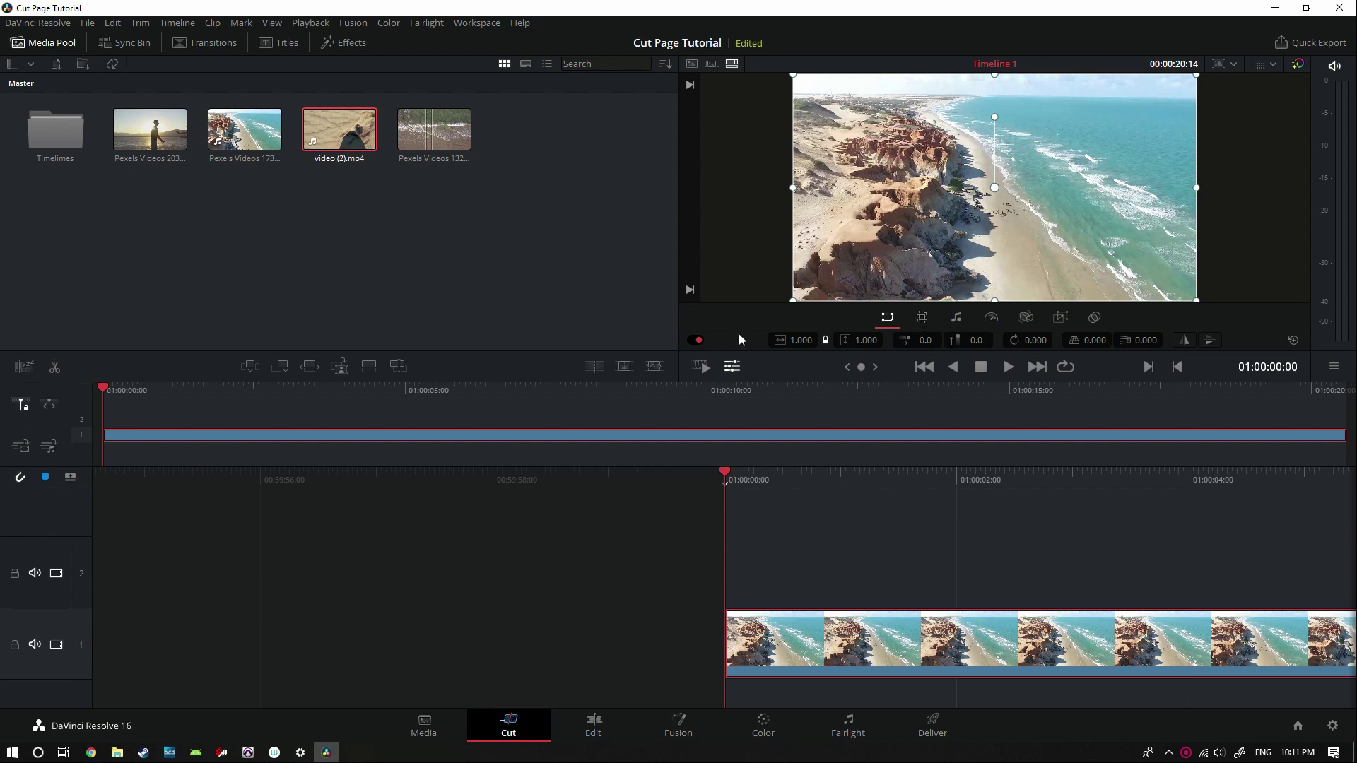
Transform the coastline clip to a zoom of about 0.356, a rotation of about 48 degrees and a position of about -370, 94.
{"action": "left_click_drag", "start_coordinate": [793, 303], "coordinate": [923, 227]}
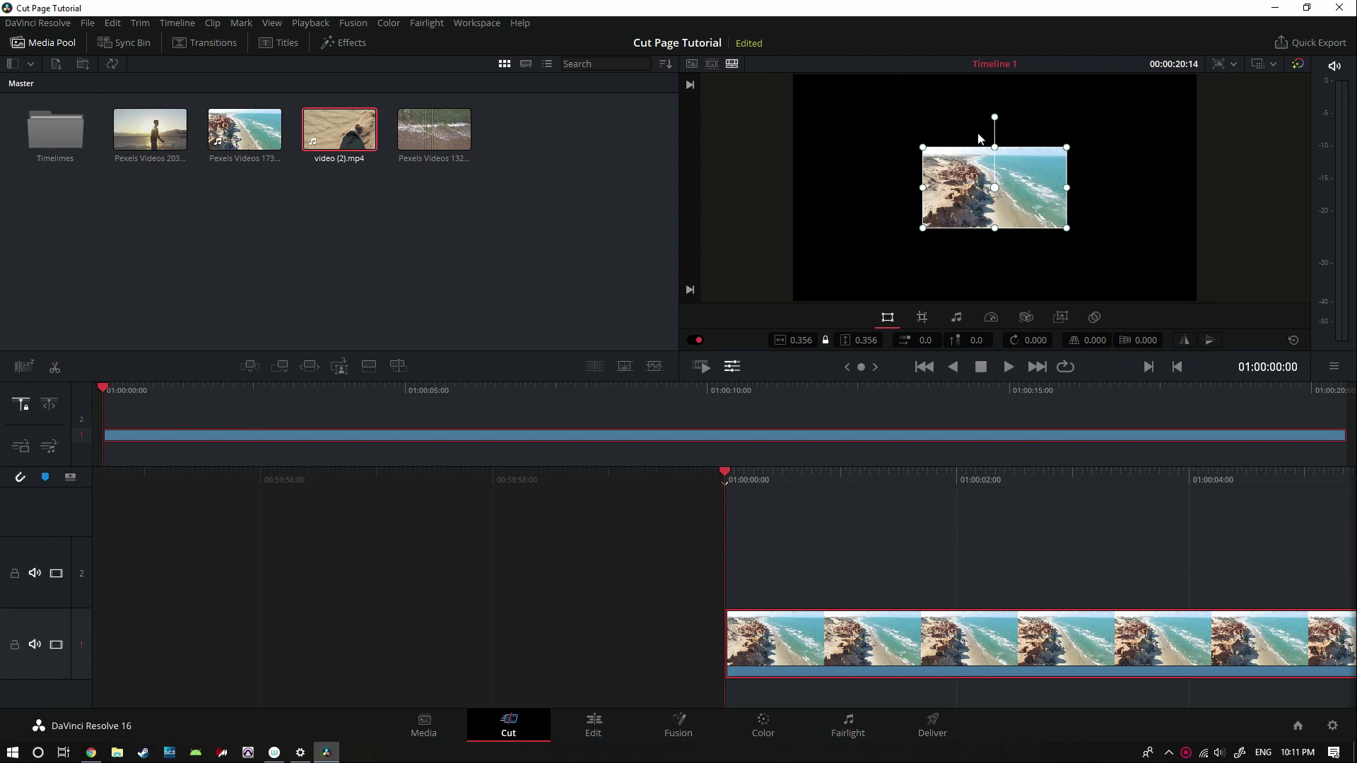
{"action": "left_click_drag", "start_coordinate": [994, 117], "coordinate": [944, 143]}
{"action": "left_click_drag", "start_coordinate": [990, 187], "coordinate": [912, 168]}
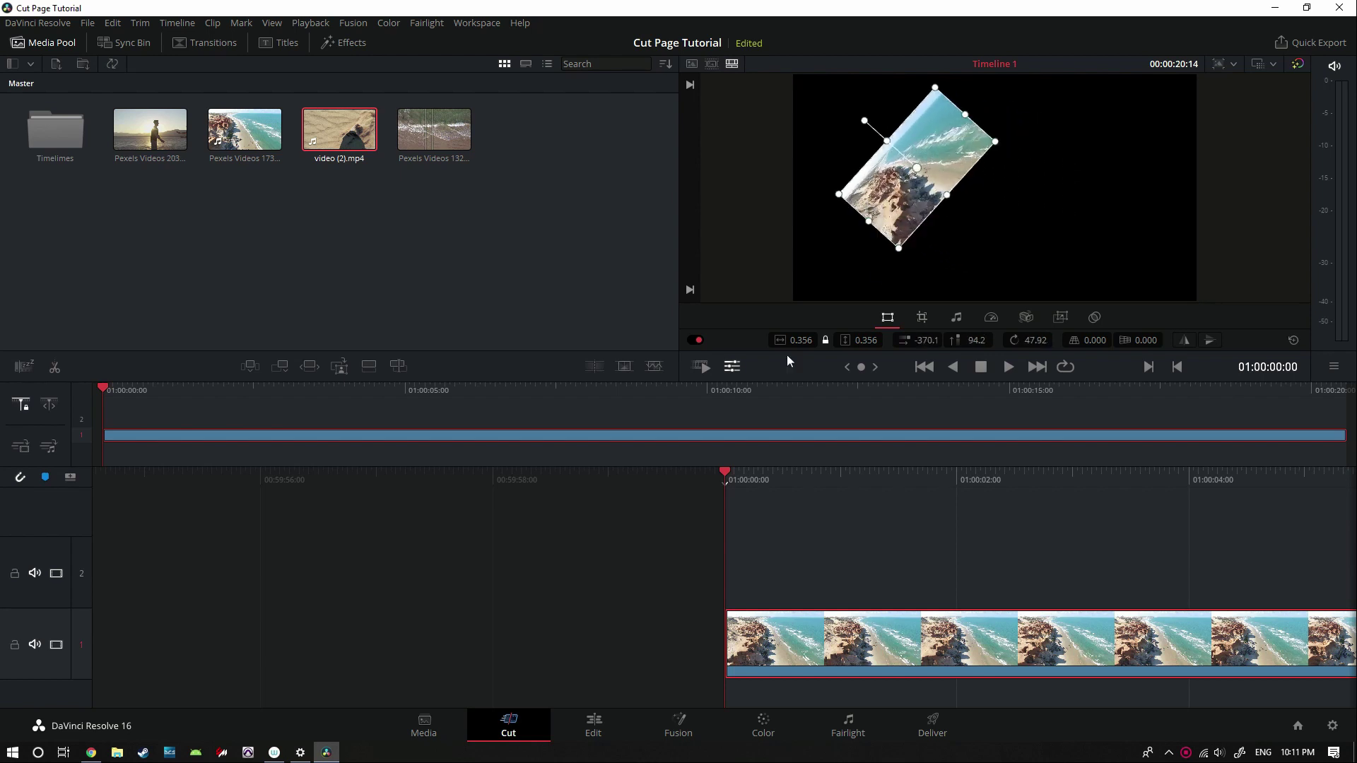
Switch the clip's transform off and on again to compare, and reset all transform settings.
{"action": "left_click", "coordinate": [696, 340]}
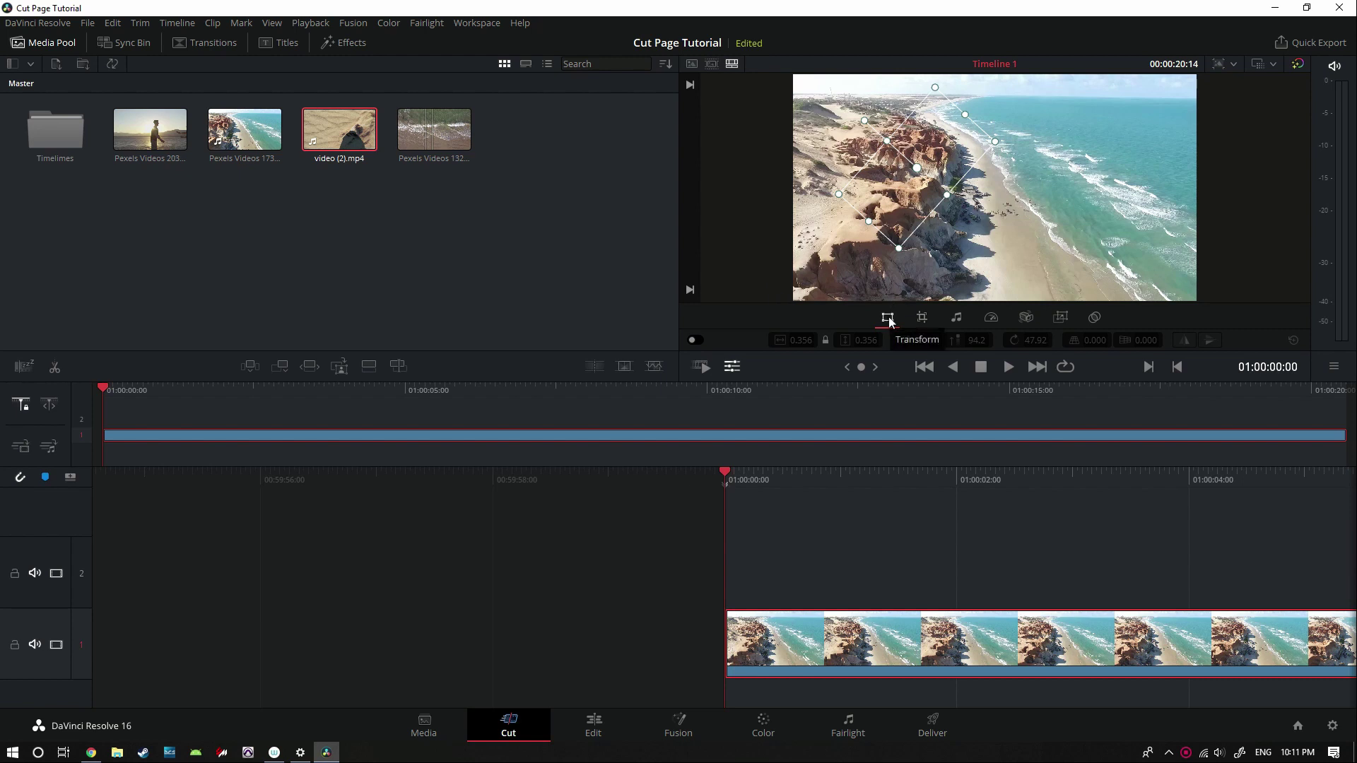
{"action": "left_click", "coordinate": [694, 340]}
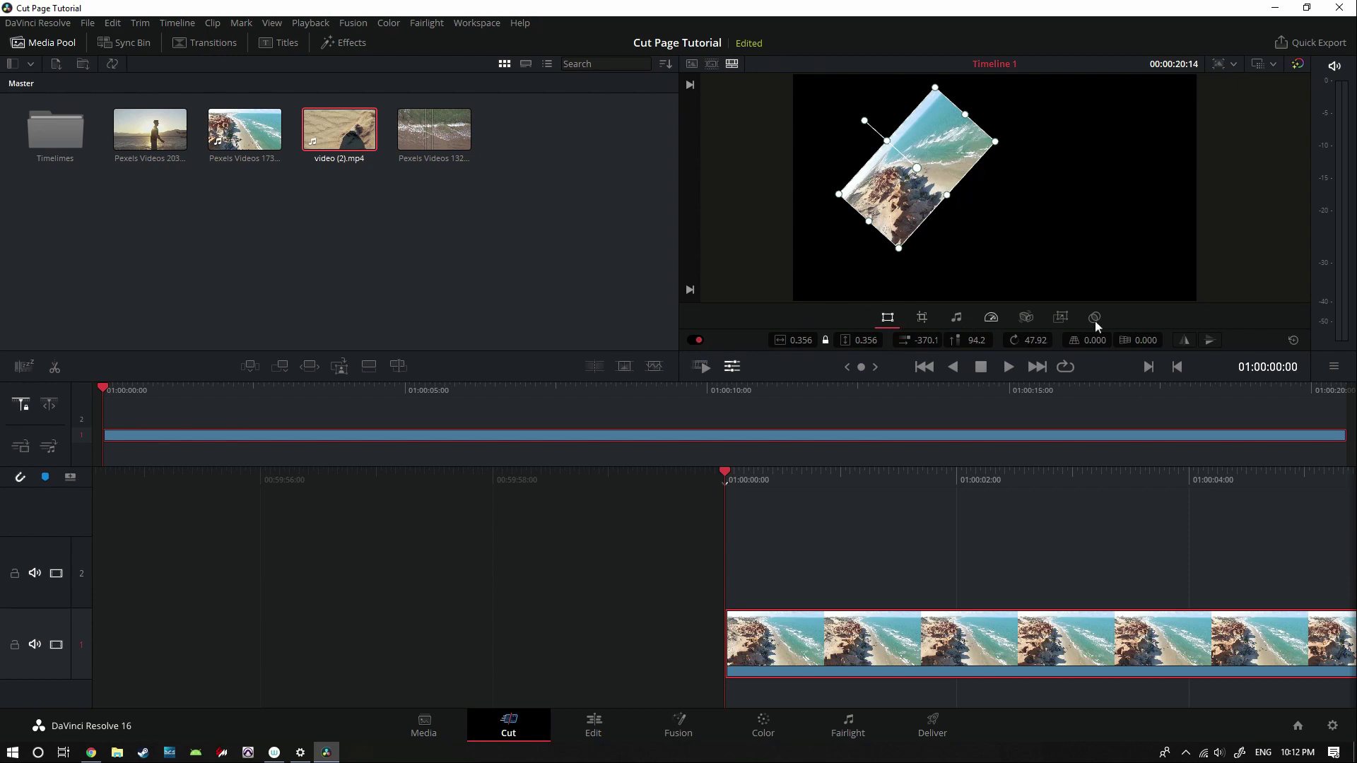
{"action": "left_click", "coordinate": [1293, 340]}
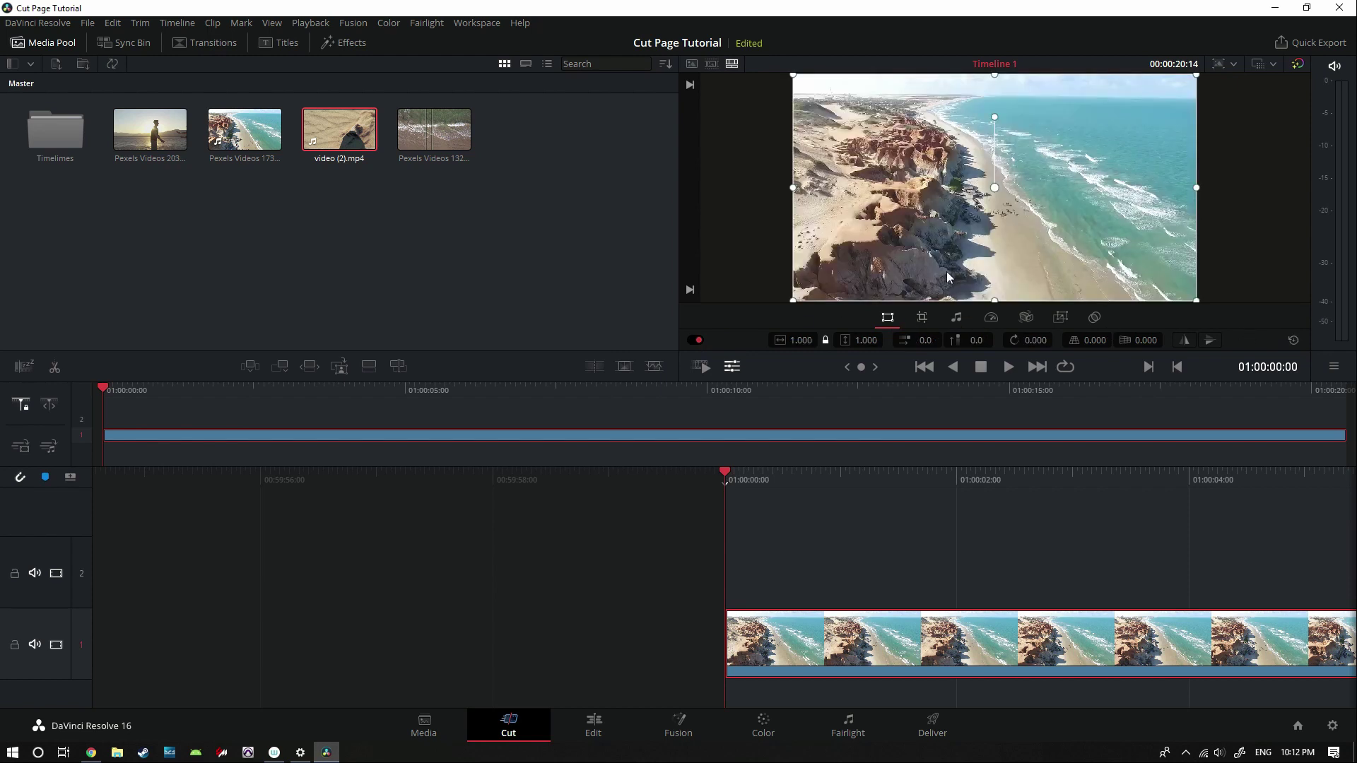
Crop the coastline clip in the viewer to about 19.1 left, 18.5 right, 19.6 top and 19.9 bottom.
{"action": "left_click", "coordinate": [923, 323]}
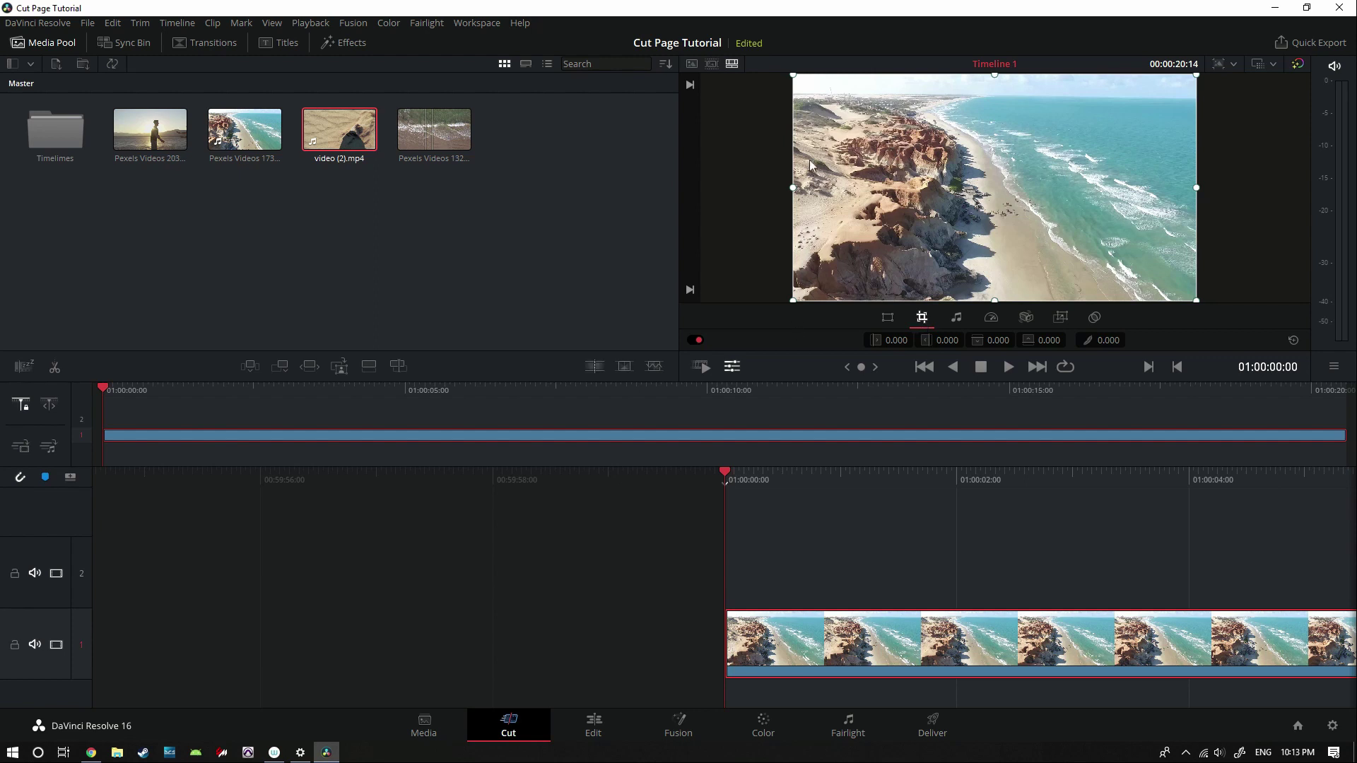
{"action": "left_click_drag", "start_coordinate": [793, 301], "coordinate": [927, 251]}
{"action": "left_click_drag", "start_coordinate": [1036, 139], "coordinate": [940, 154]}
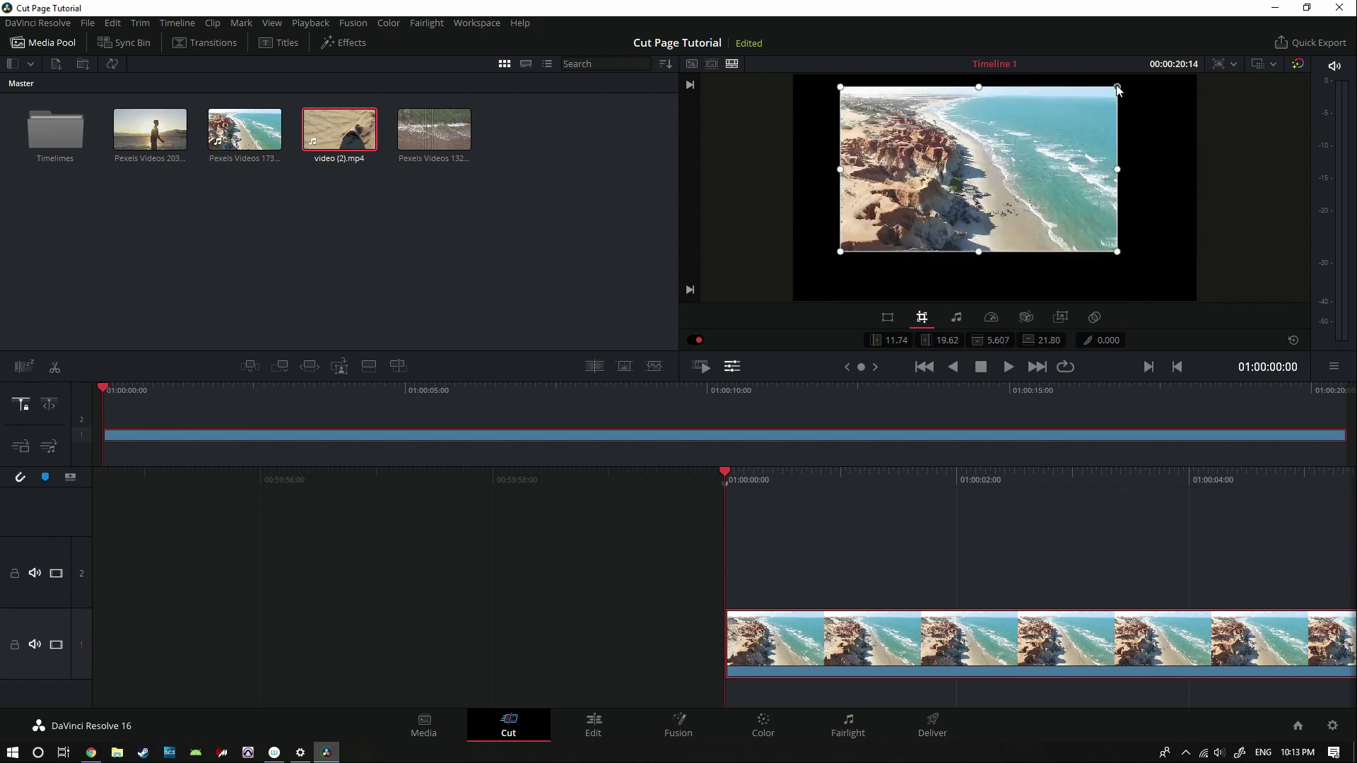
{"action": "left_click_drag", "start_coordinate": [1117, 87], "coordinate": [1088, 113]}
{"action": "left_click_drag", "start_coordinate": [986, 183], "coordinate": [846, 333]}
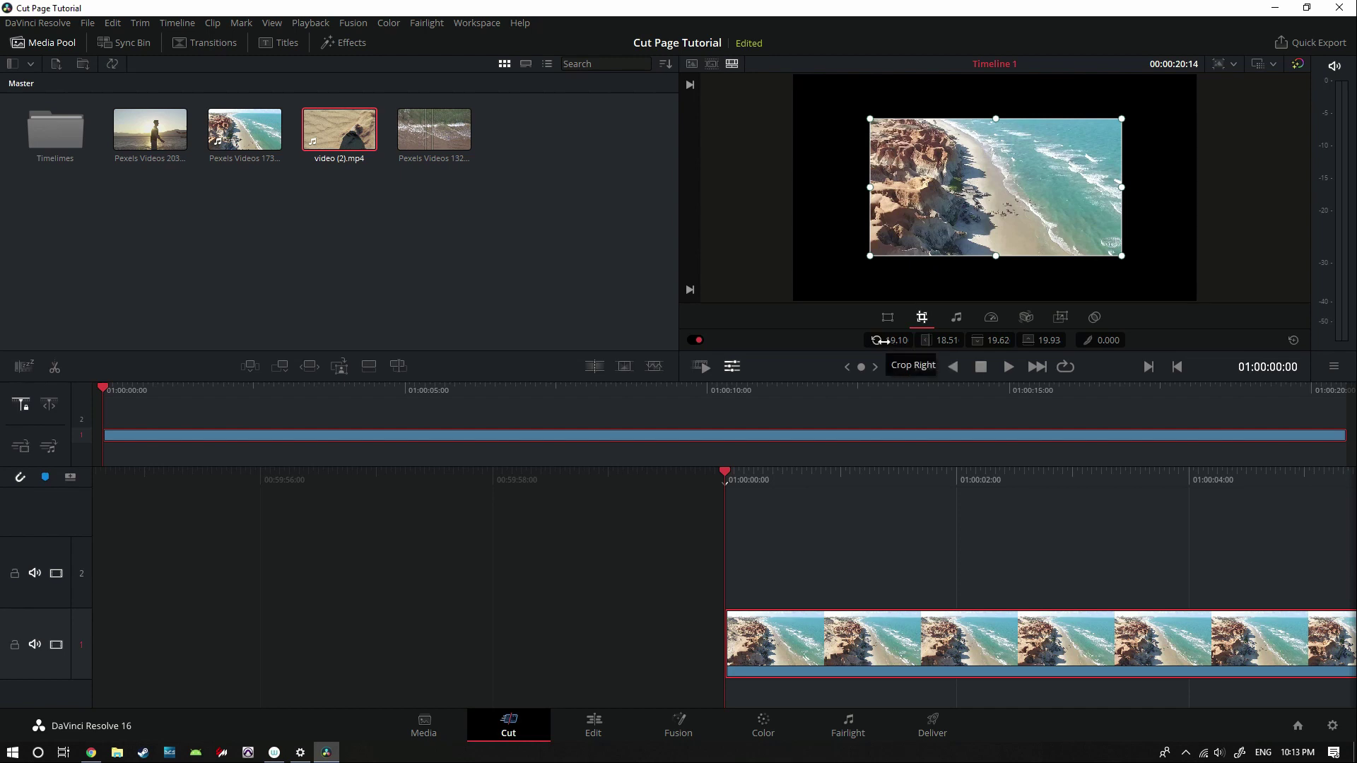
Crop the coastline clip to about 20.3 left, 22.7 right, 23.1 top and 17.4 bottom with -61.6 softness, and reset all crop settings.
{"action": "left_click_drag", "start_coordinate": [892, 340], "coordinate": [1046, 344]}
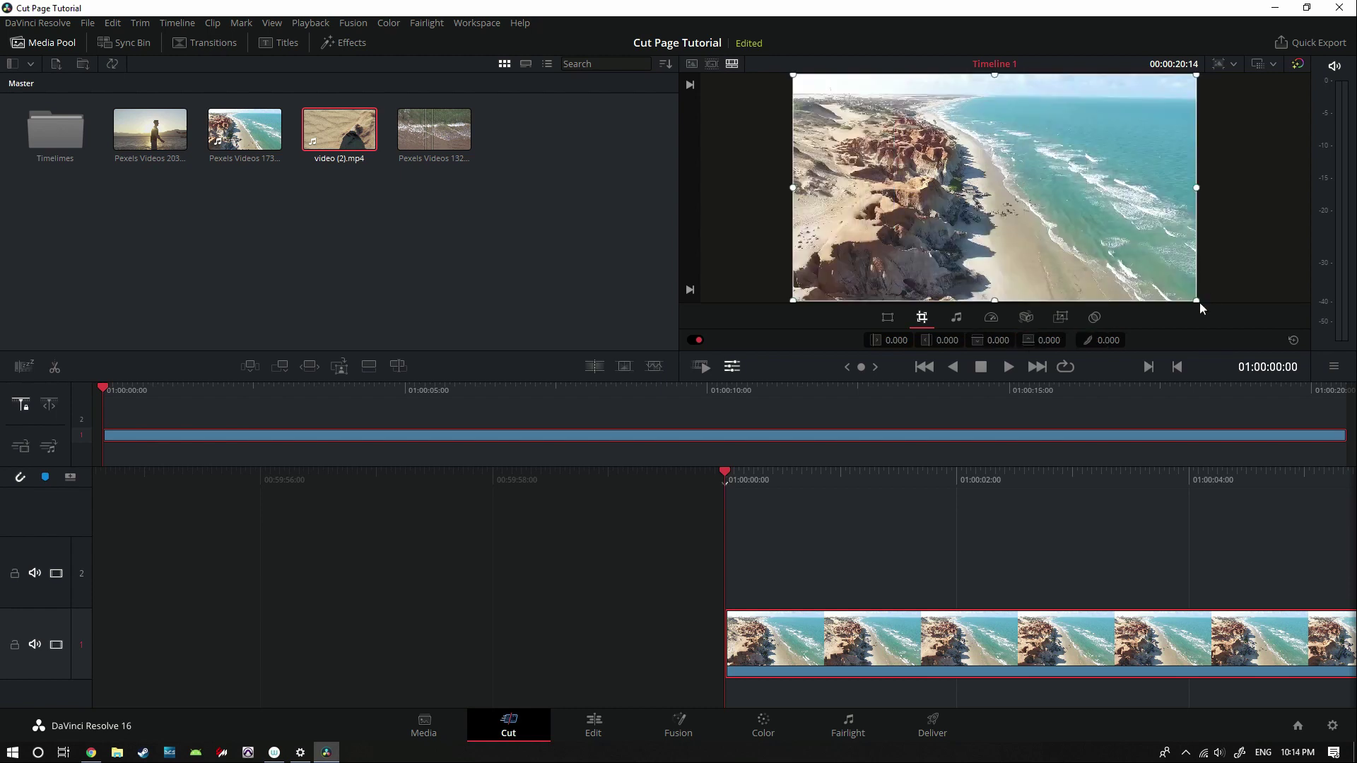
{"action": "left_click_drag", "start_coordinate": [1198, 301], "coordinate": [995, 192]}
{"action": "left_click_drag", "start_coordinate": [926, 138], "coordinate": [1008, 192]}
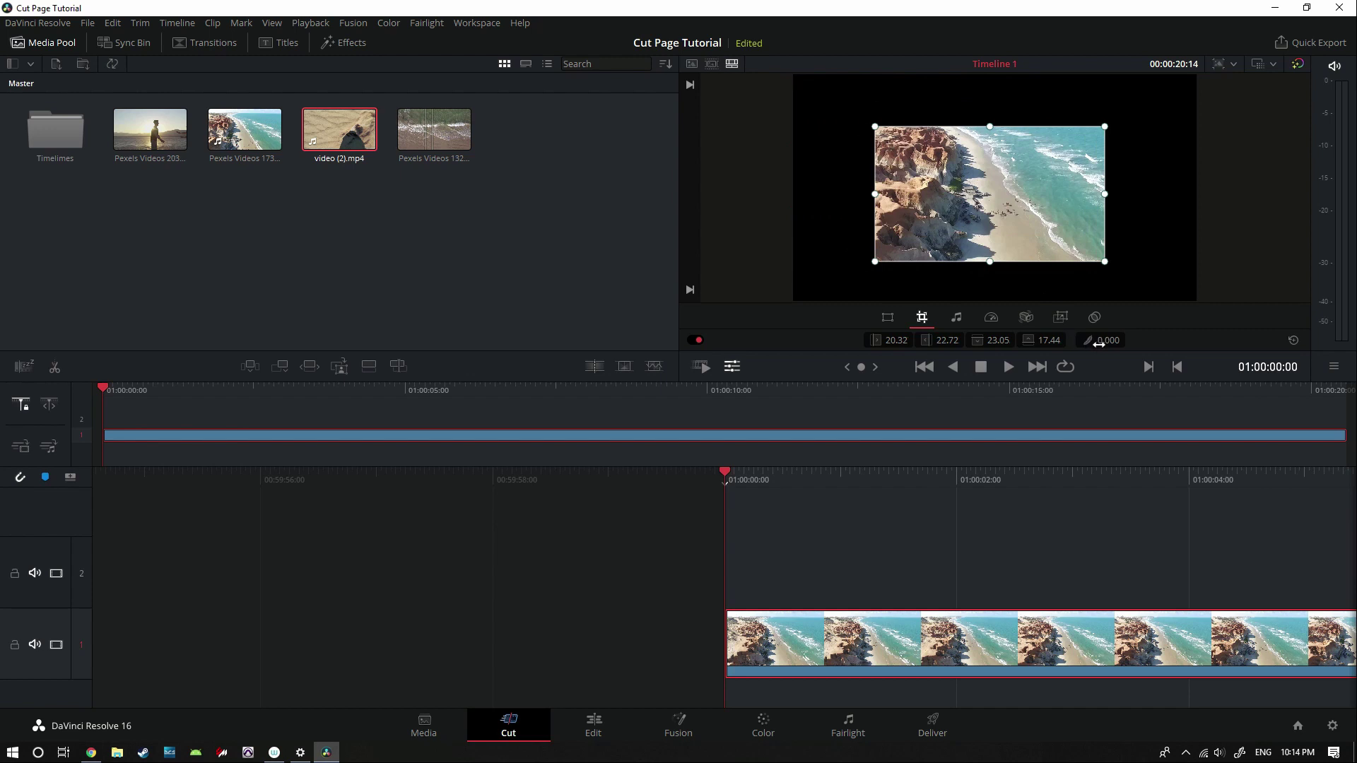
{"action": "left_click_drag", "start_coordinate": [1104, 340], "coordinate": [1000, 340]}
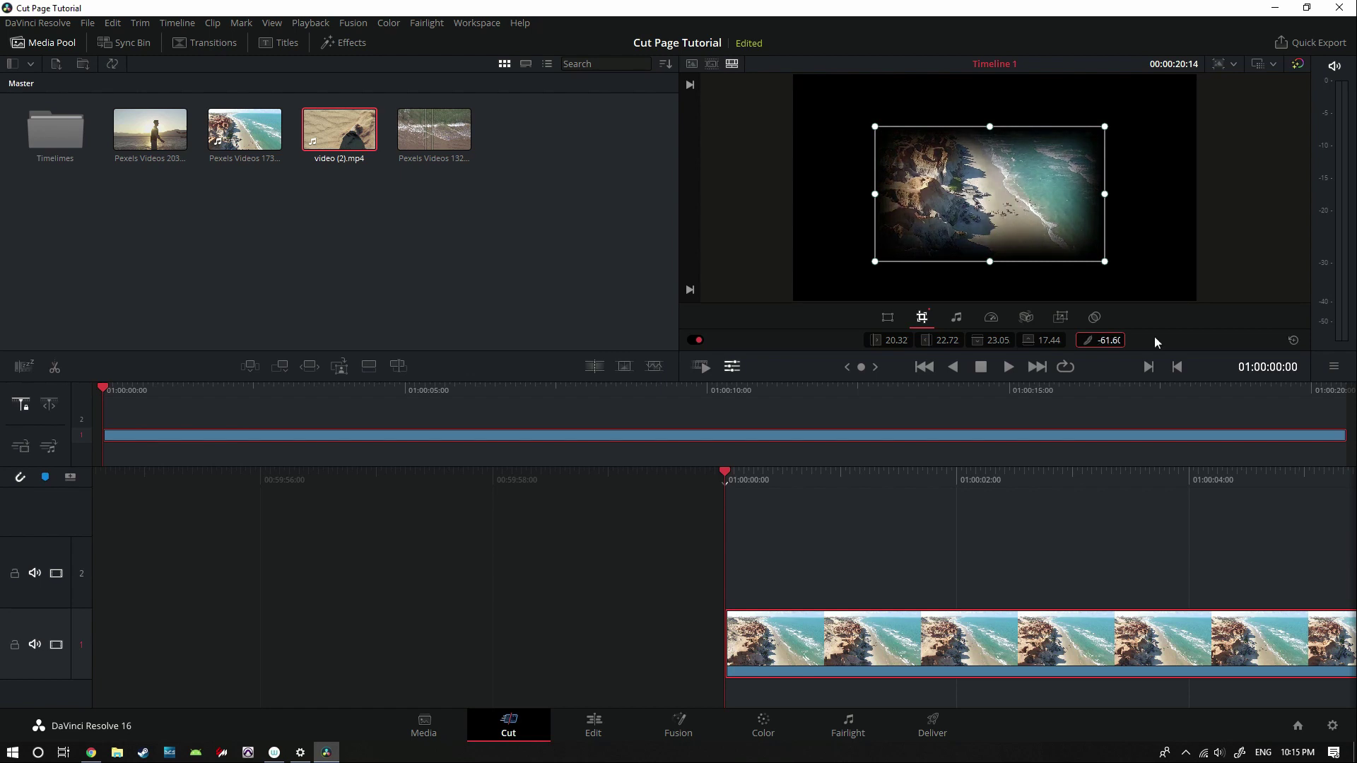
{"action": "left_click", "coordinate": [1288, 339]}
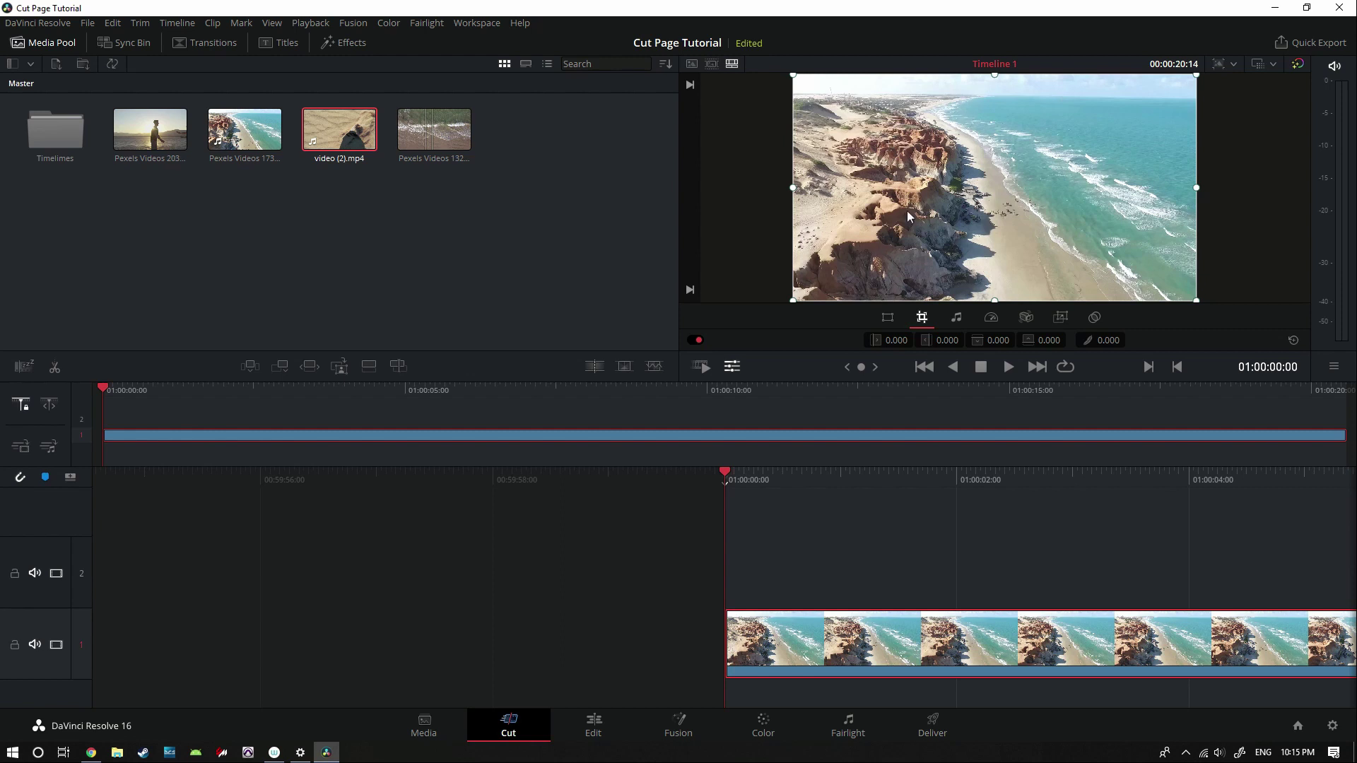
Try a crop softness of -6 on the uncropped coastline clip and lower the softness further.
{"action": "left_click", "coordinate": [1103, 340]}
{"action": "type", "text": "-6"}
{"action": "key", "text": "Return"}
{"action": "left_click_drag", "start_coordinate": [1102, 340], "coordinate": [958, 340]}
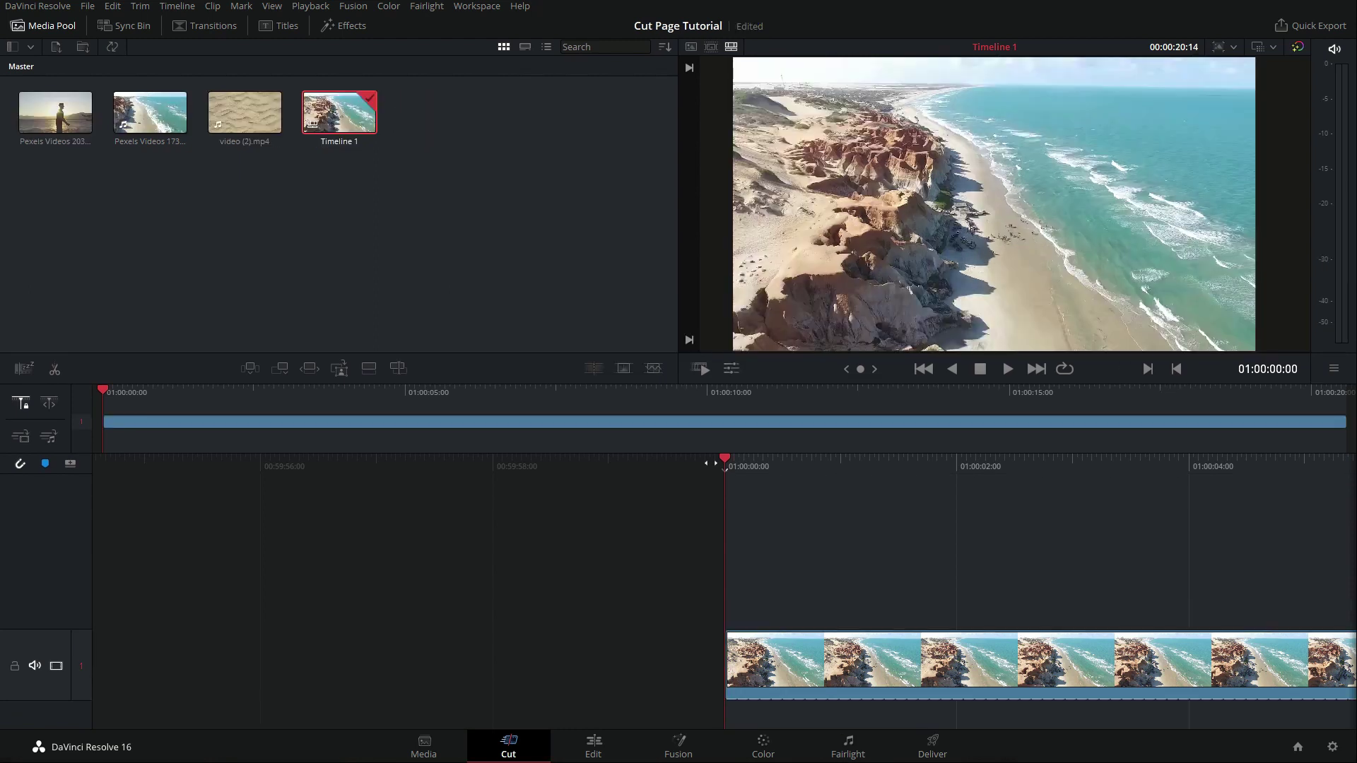
Show the clip tools in the viewer, lower the coastline clip's audio volume, and return to the Transform controls.
{"action": "left_click", "coordinate": [732, 368]}
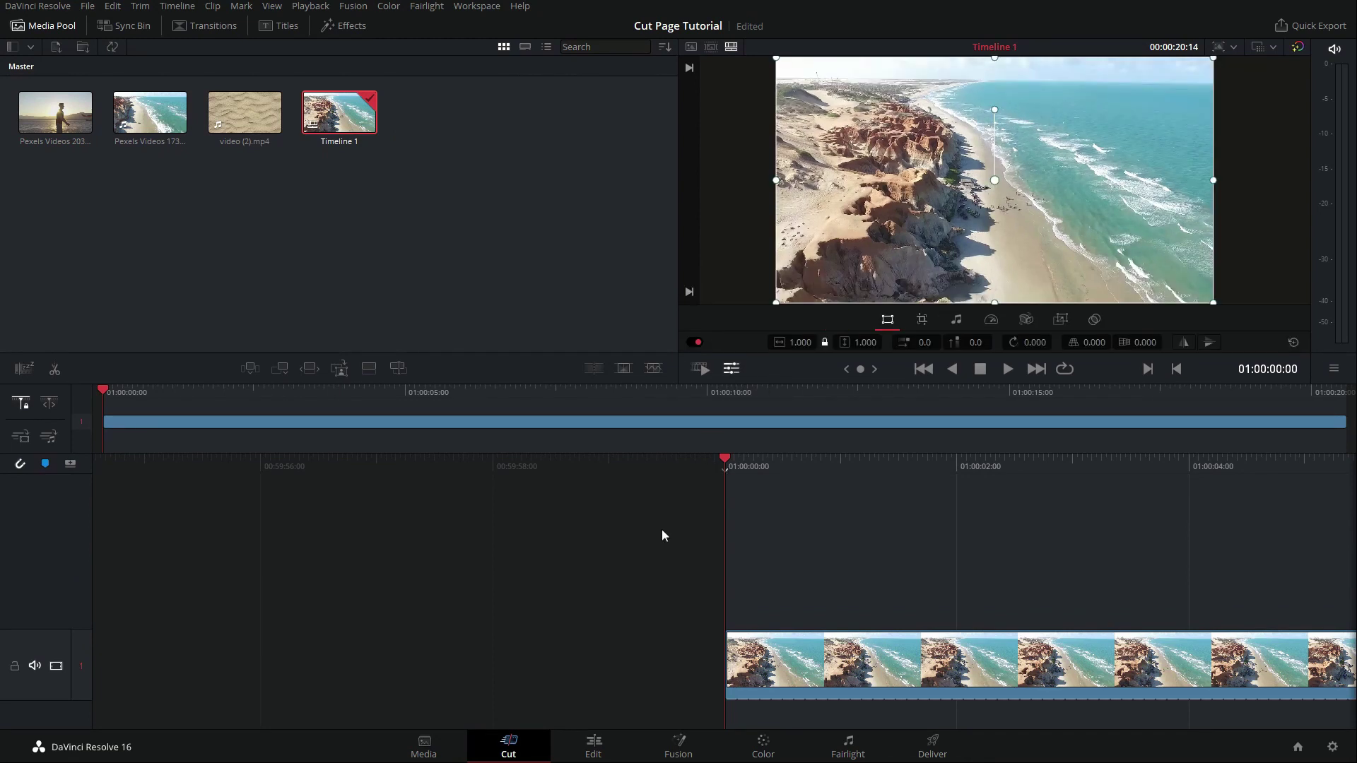
{"action": "left_click", "coordinate": [958, 322]}
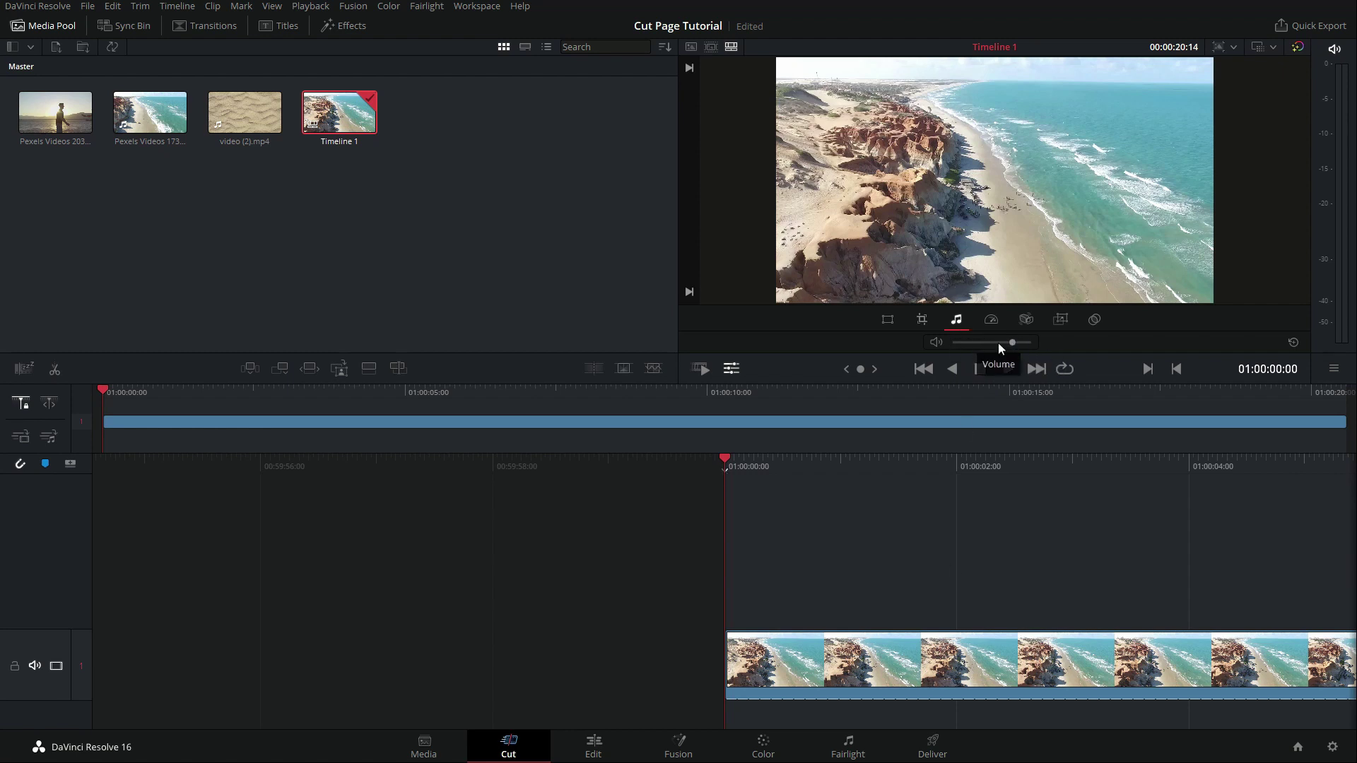
{"action": "left_click_drag", "start_coordinate": [1000, 345], "coordinate": [964, 342]}
{"action": "left_click", "coordinate": [888, 319]}
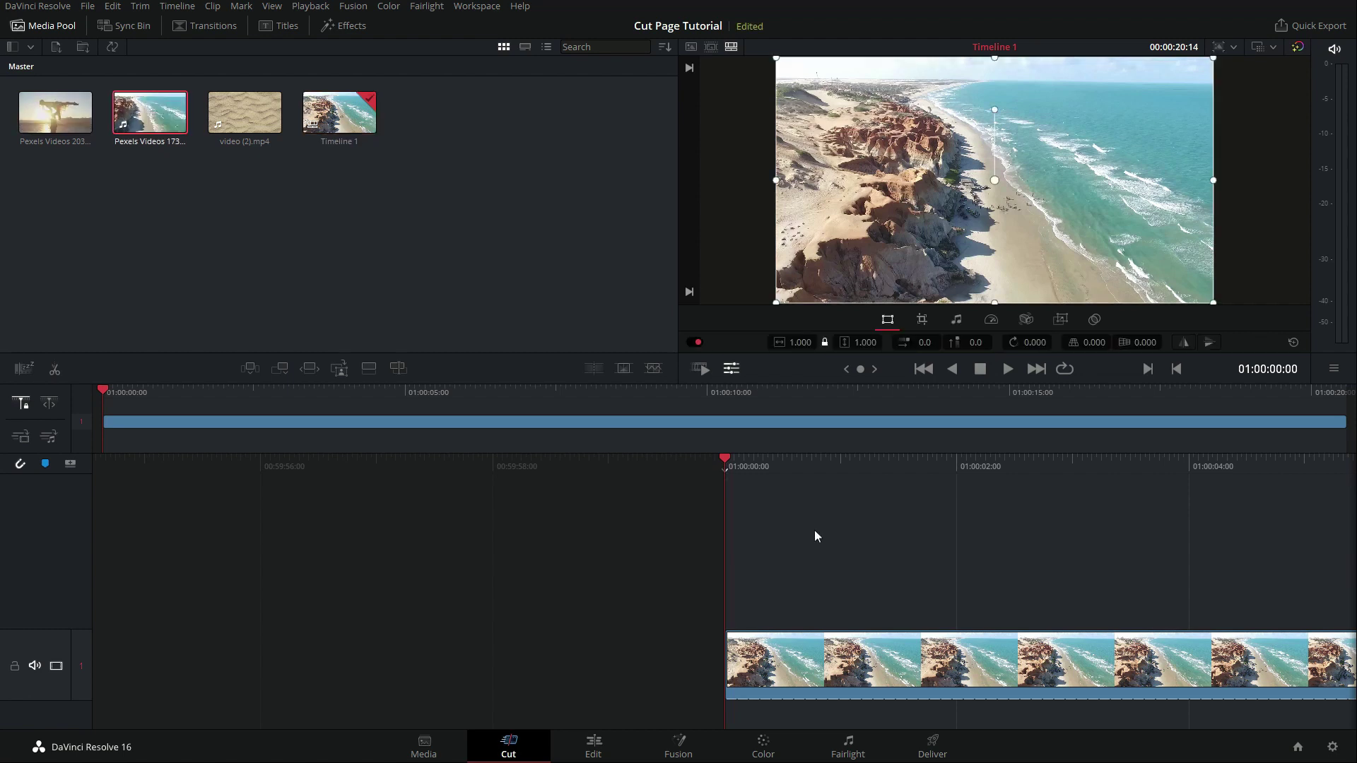
Replace the coastline clip on the timeline with the sunset couple clip, placed at the timeline's start.
{"action": "left_click", "coordinate": [836, 663]}
{"action": "key", "text": "Delete"}
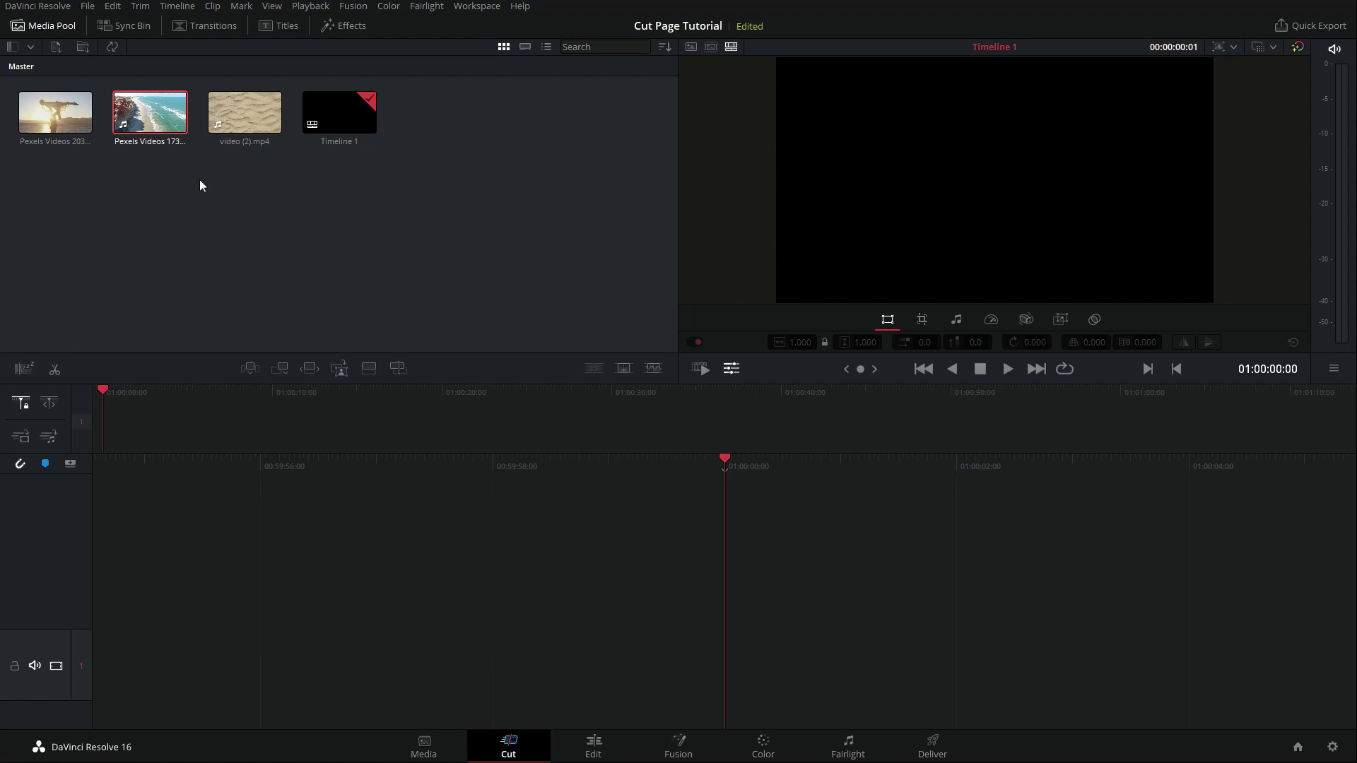
{"action": "left_click_drag", "start_coordinate": [55, 112], "coordinate": [773, 667]}
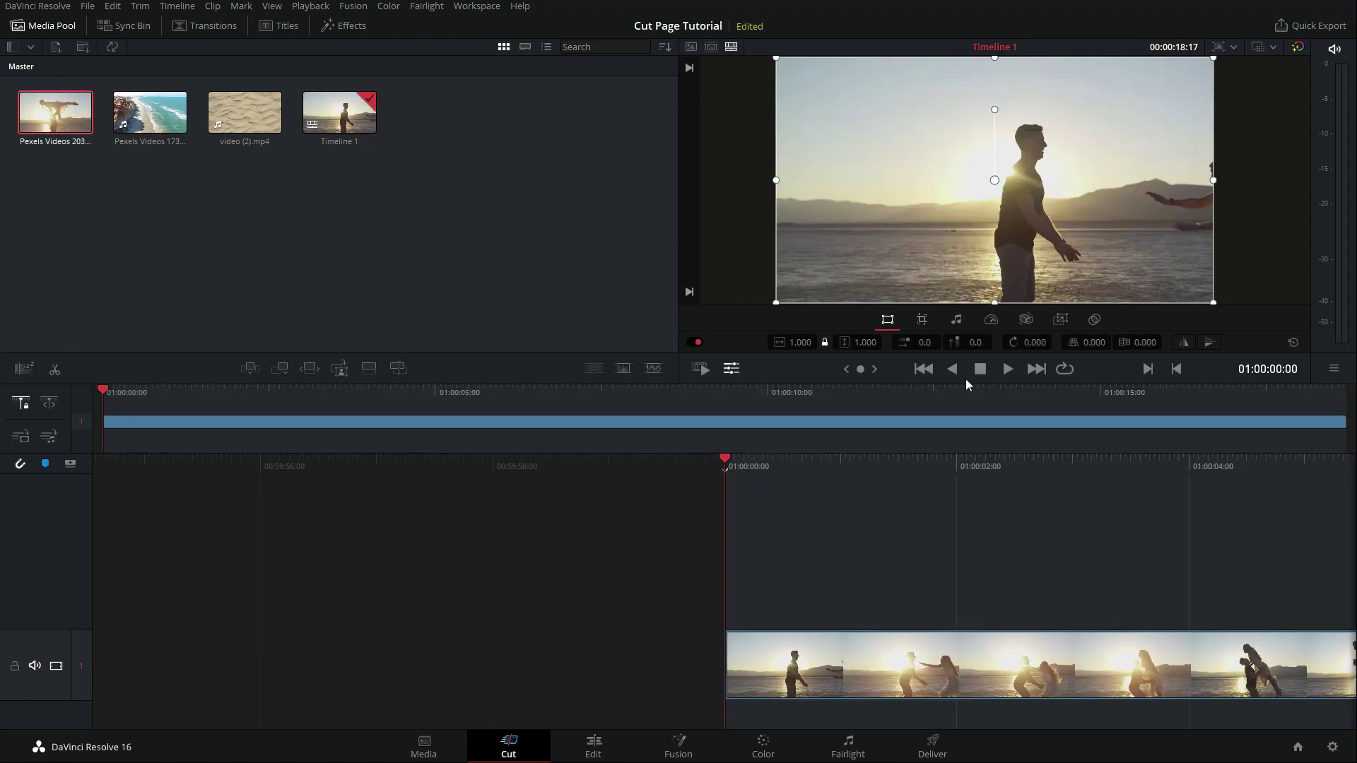
Play through the sunset couple clip and split it at 01:00:05:02.
{"action": "key", "text": "space"}
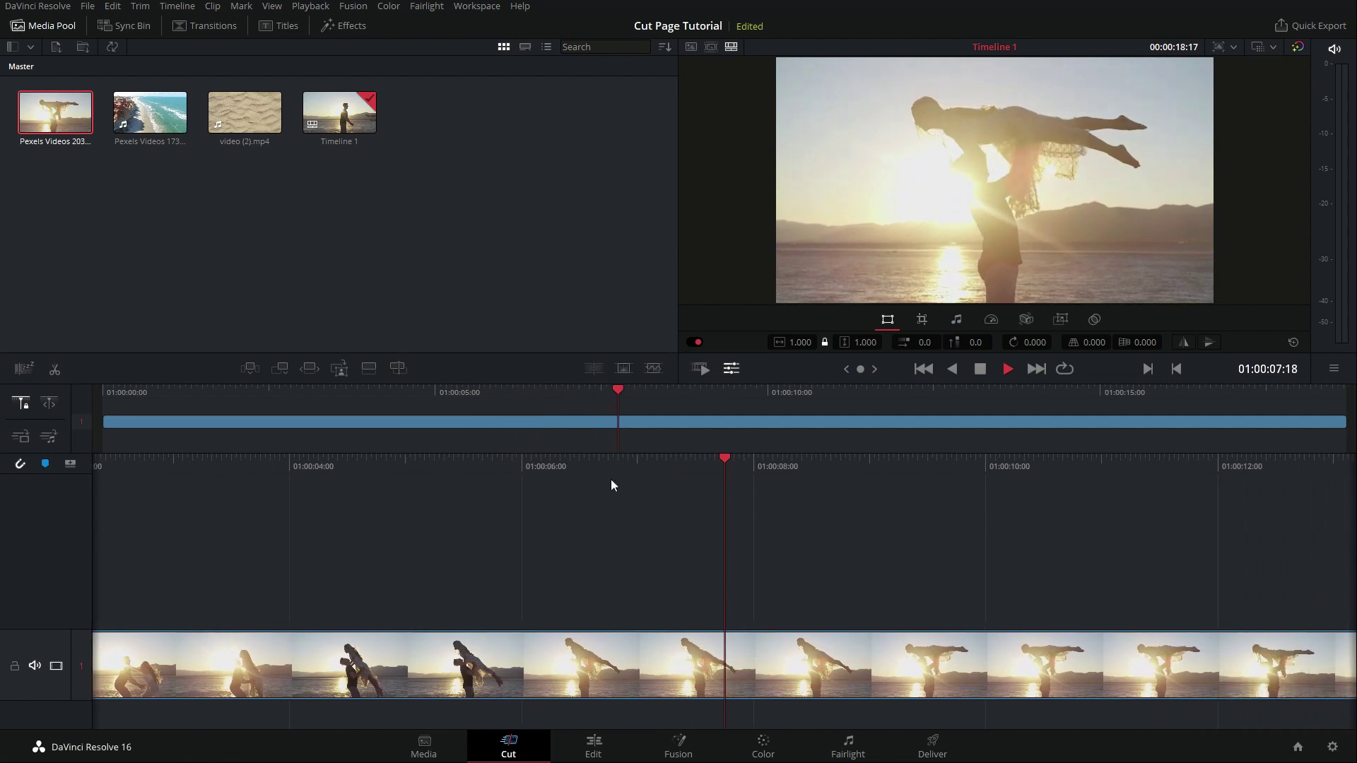
{"action": "left_click_drag", "start_coordinate": [536, 460], "coordinate": [686, 475]}
{"action": "key", "text": "ctrl+b"}
Set the playback speed of the second part of the split sunset clip to 5.0.
{"action": "left_click", "coordinate": [912, 671]}
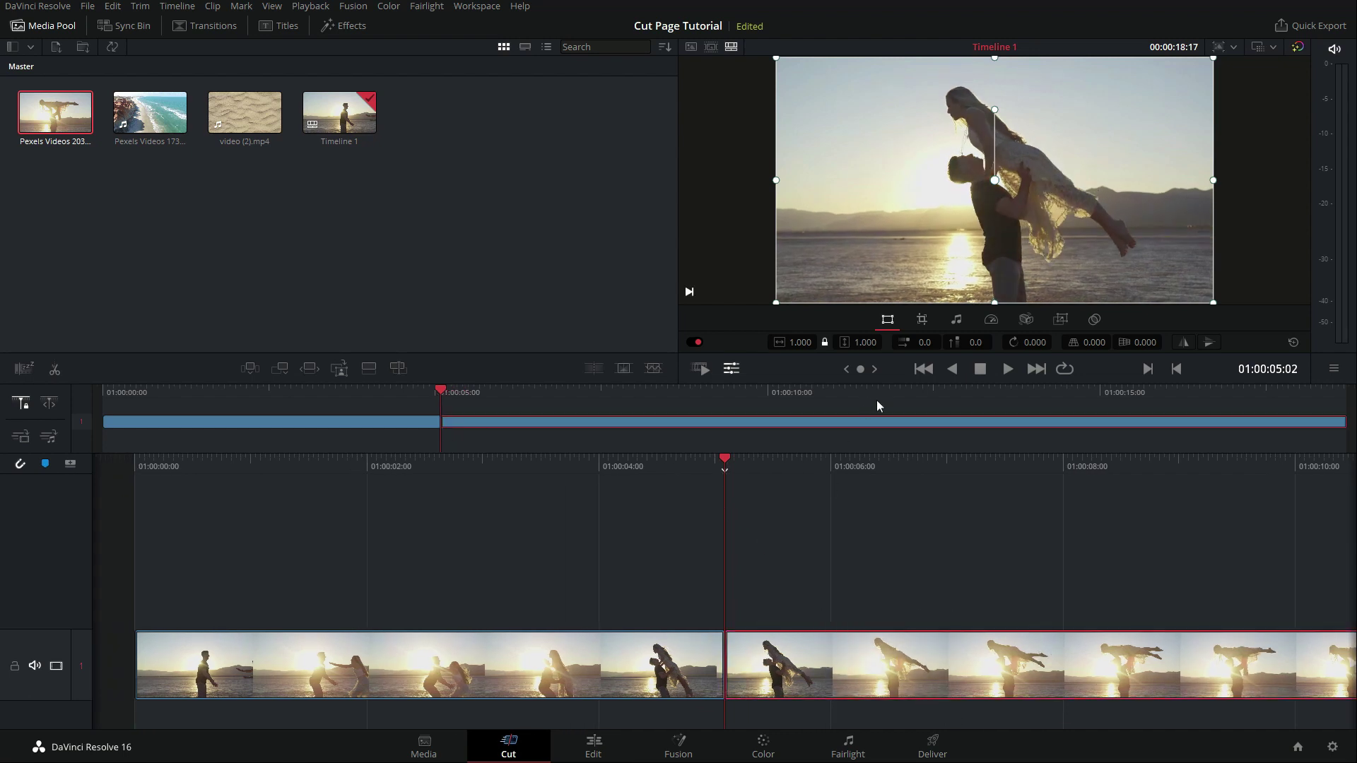
{"action": "left_click", "coordinate": [991, 321]}
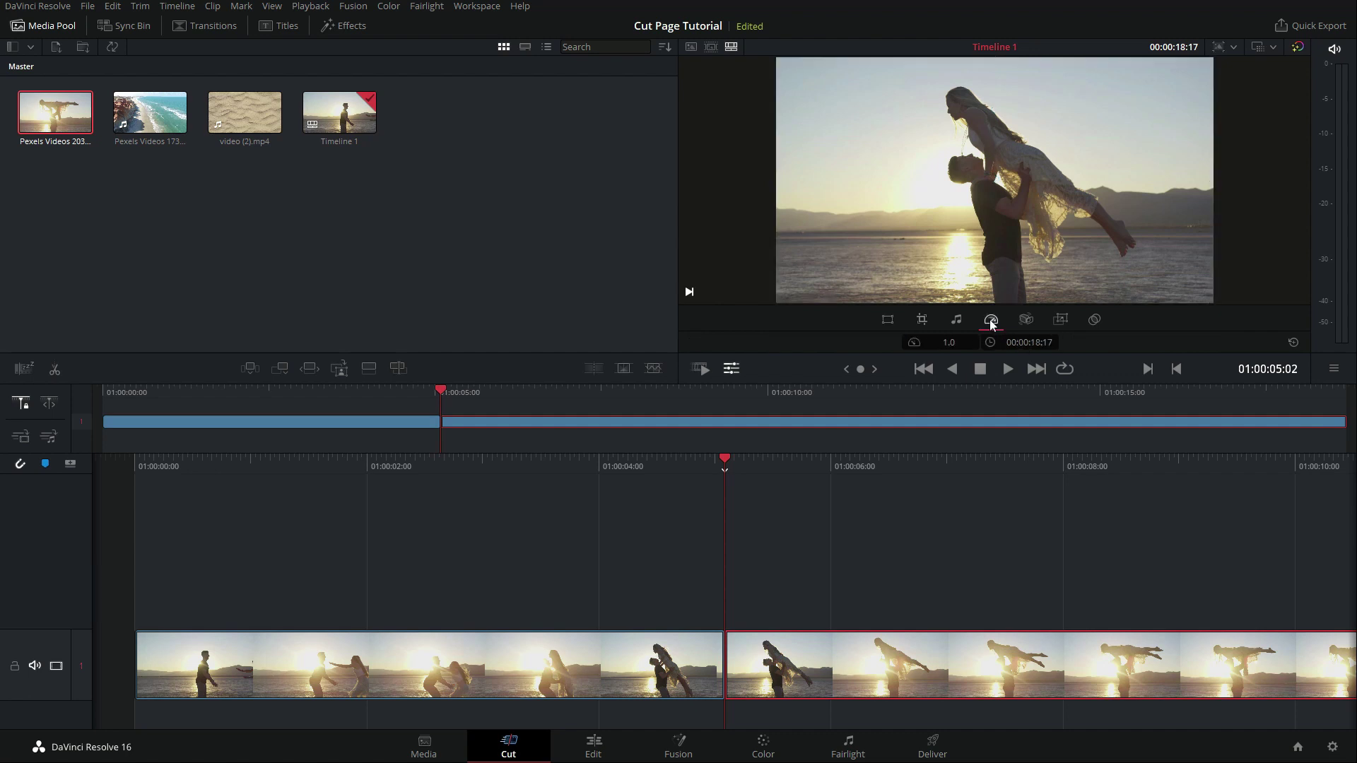
{"action": "left_click", "coordinate": [954, 345]}
{"action": "double_click", "coordinate": [950, 346]}
{"action": "type", "text": "5"}
{"action": "key", "text": "Return"}
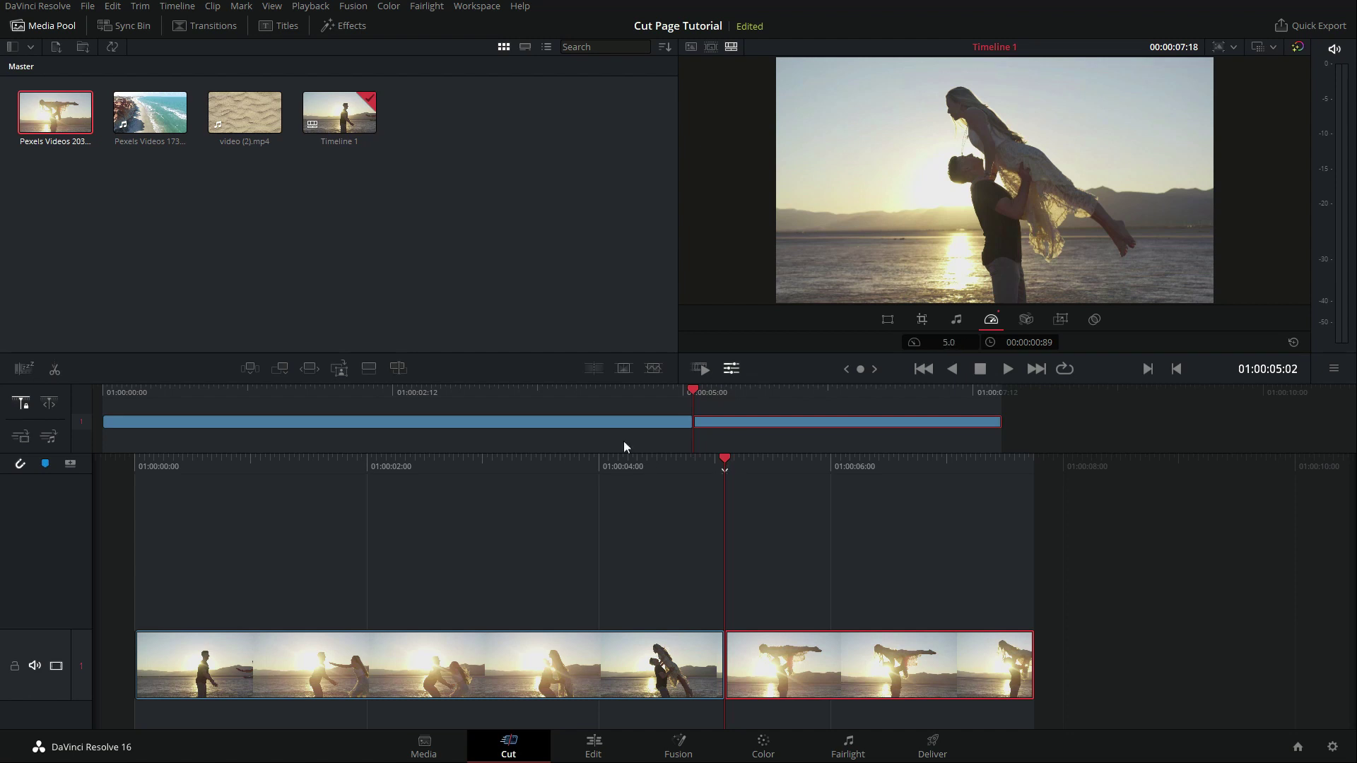
Play across the cut from about 01:00:04:05 and replay the sped-up part to review the speed change.
{"action": "left_click_drag", "start_coordinate": [638, 468], "coordinate": [723, 555]}
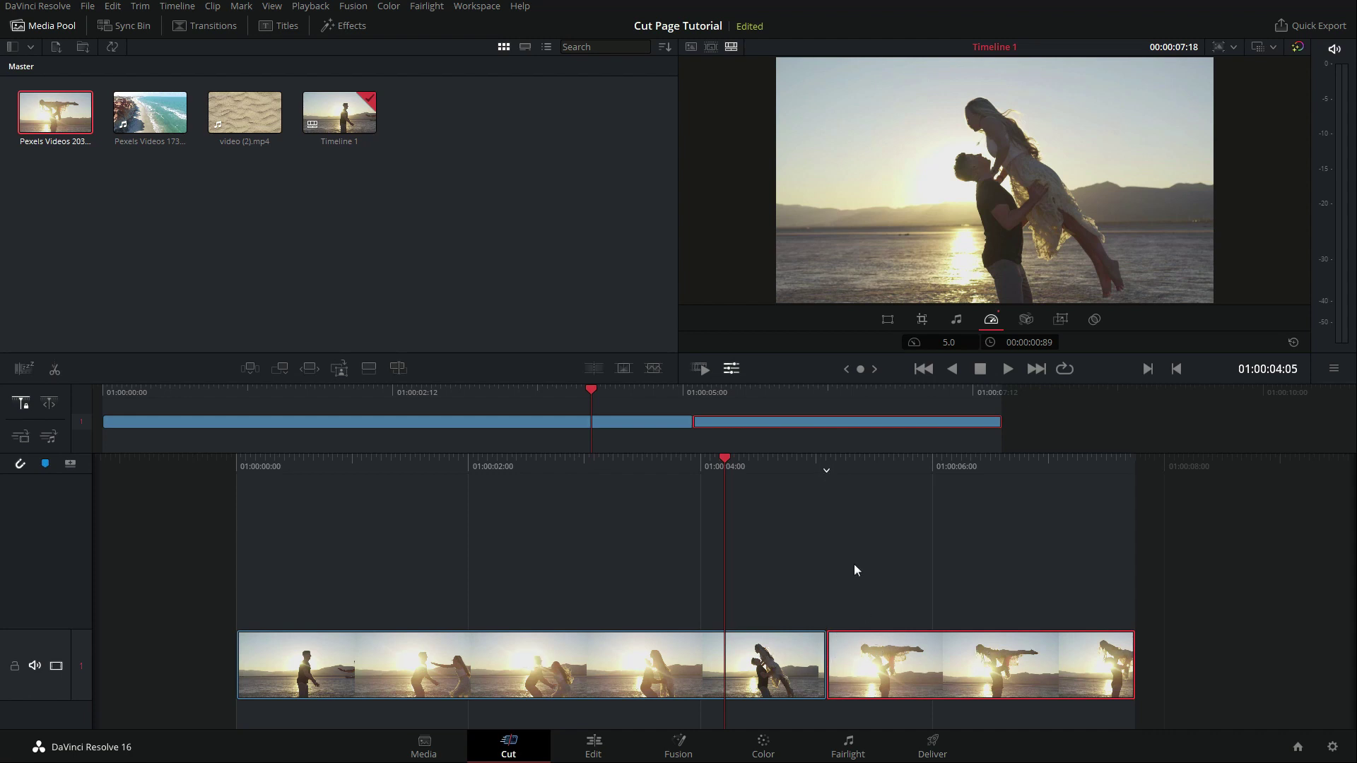
{"action": "key", "text": "space"}
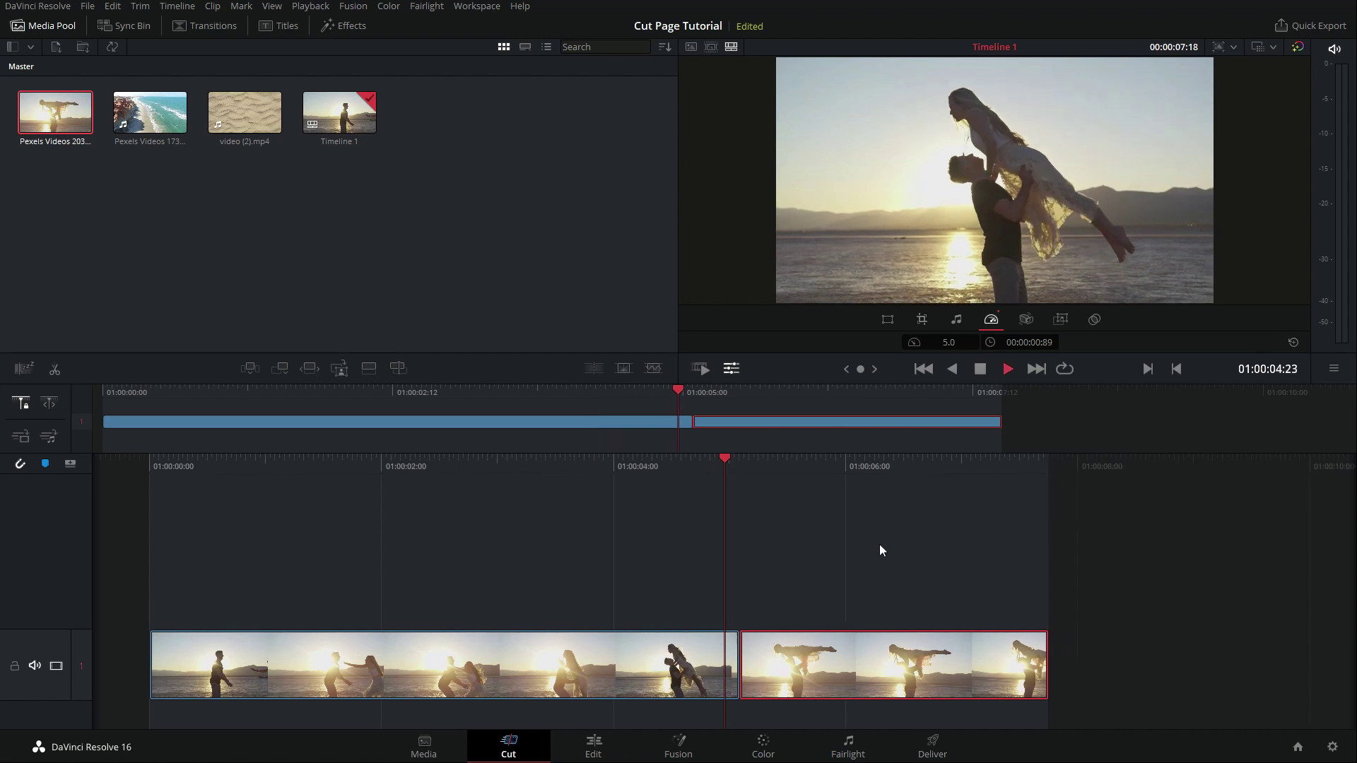
{"action": "key", "text": "space"}
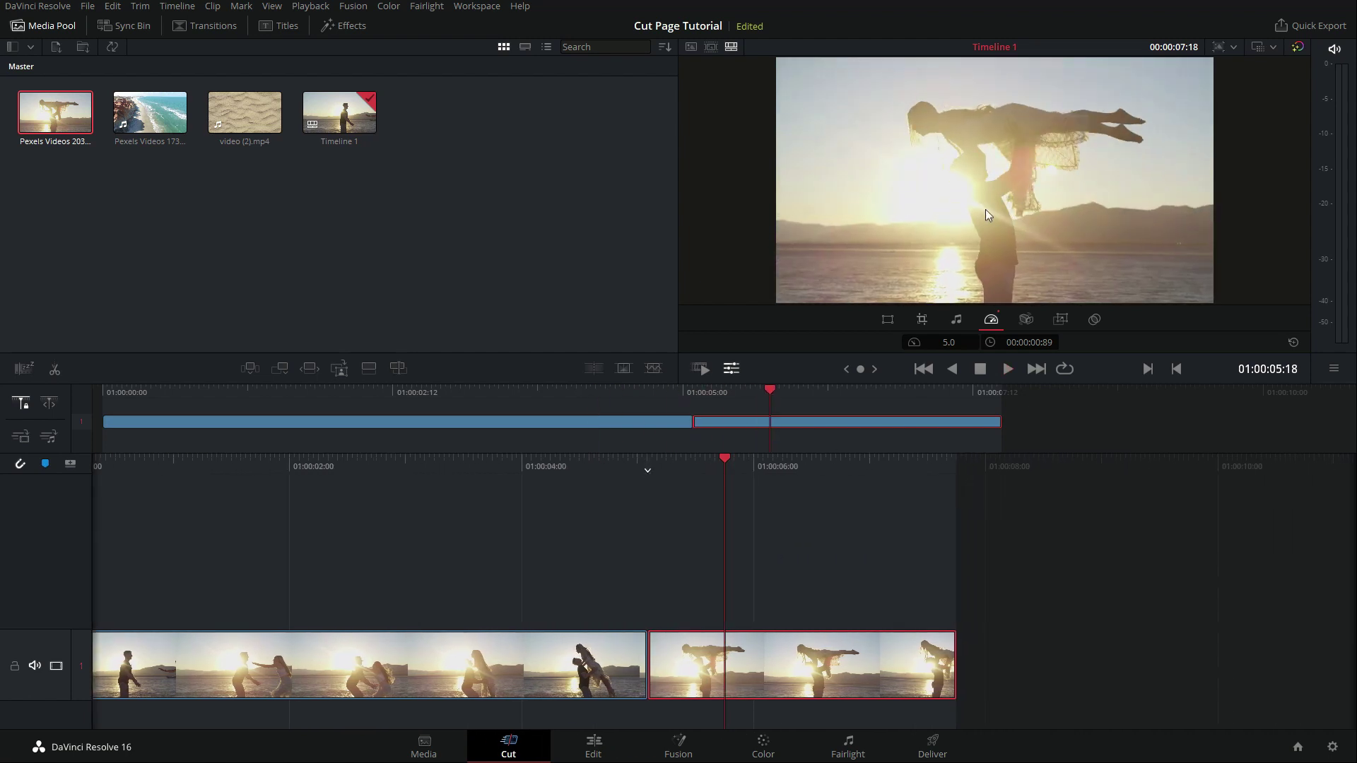
{"action": "key", "text": "j"}
{"action": "key", "text": "l"}
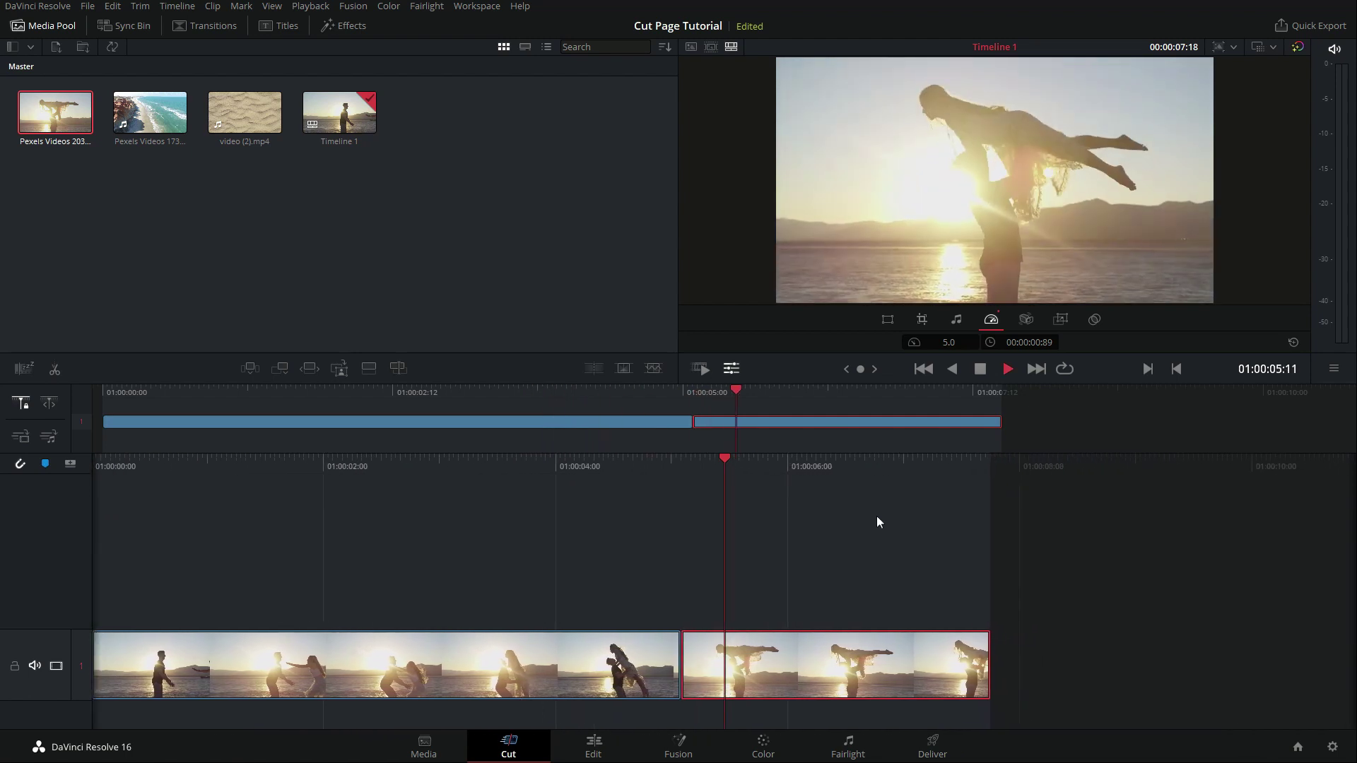
{"action": "key", "text": "k"}
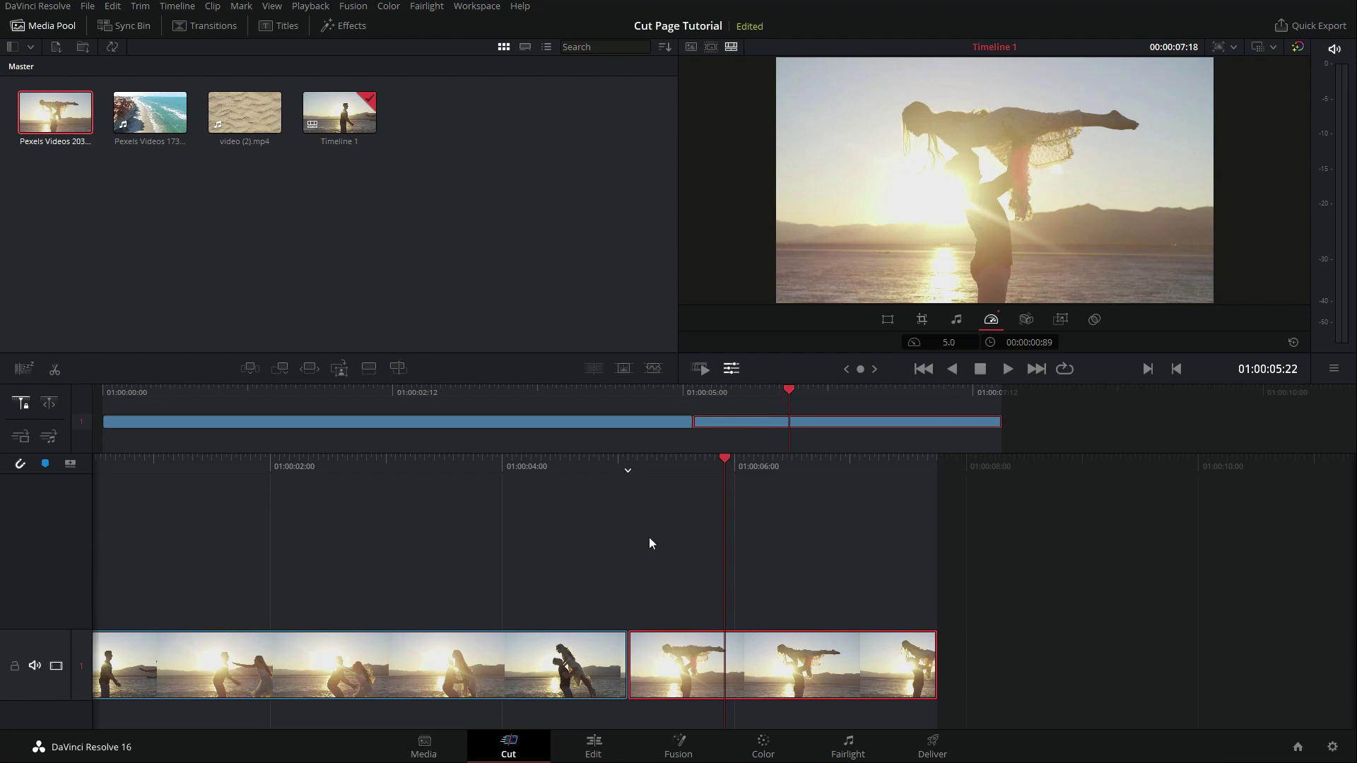
Switch to the DaVinci Resolve PDF manual, examine the Speed Effects easing options, and return to DaVinci Resolve.
{"action": "key", "text": "alt+Tab"}
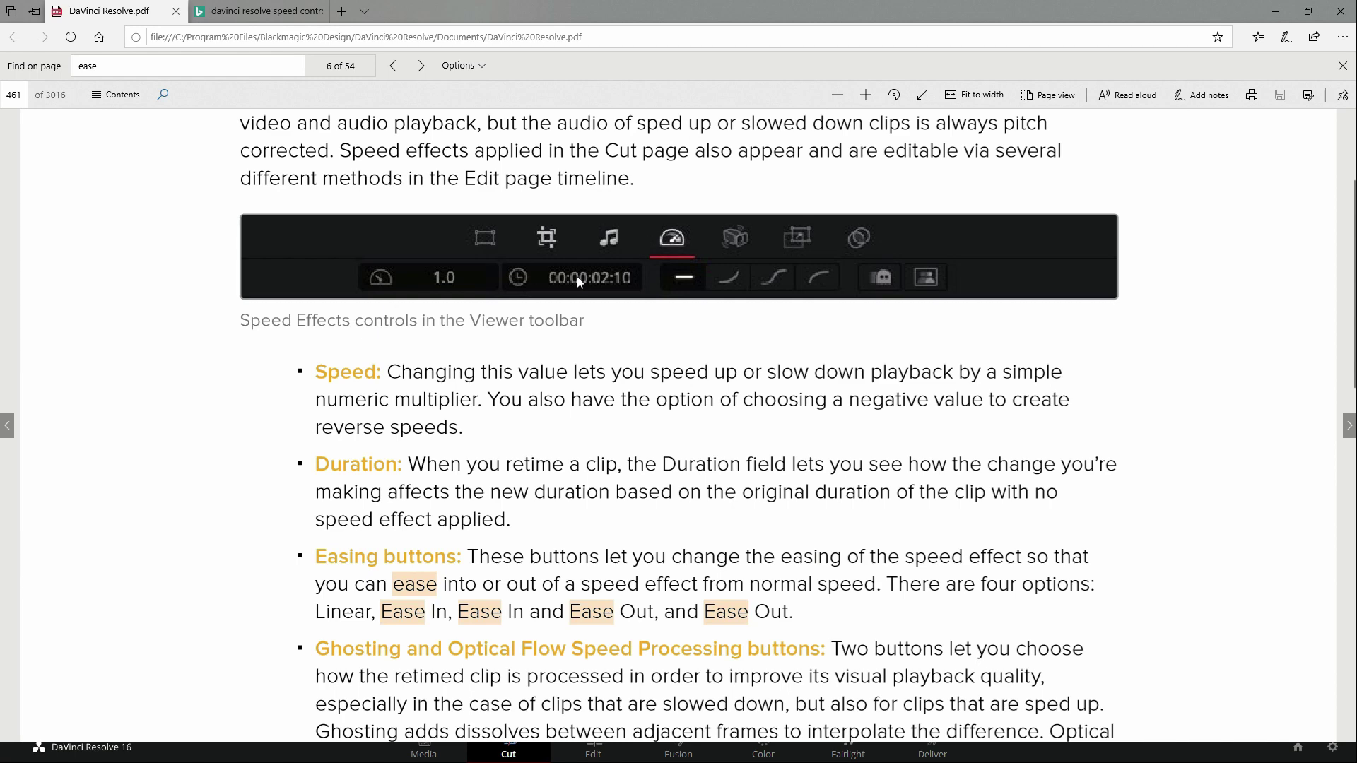
{"action": "key", "text": "alt+Tab"}
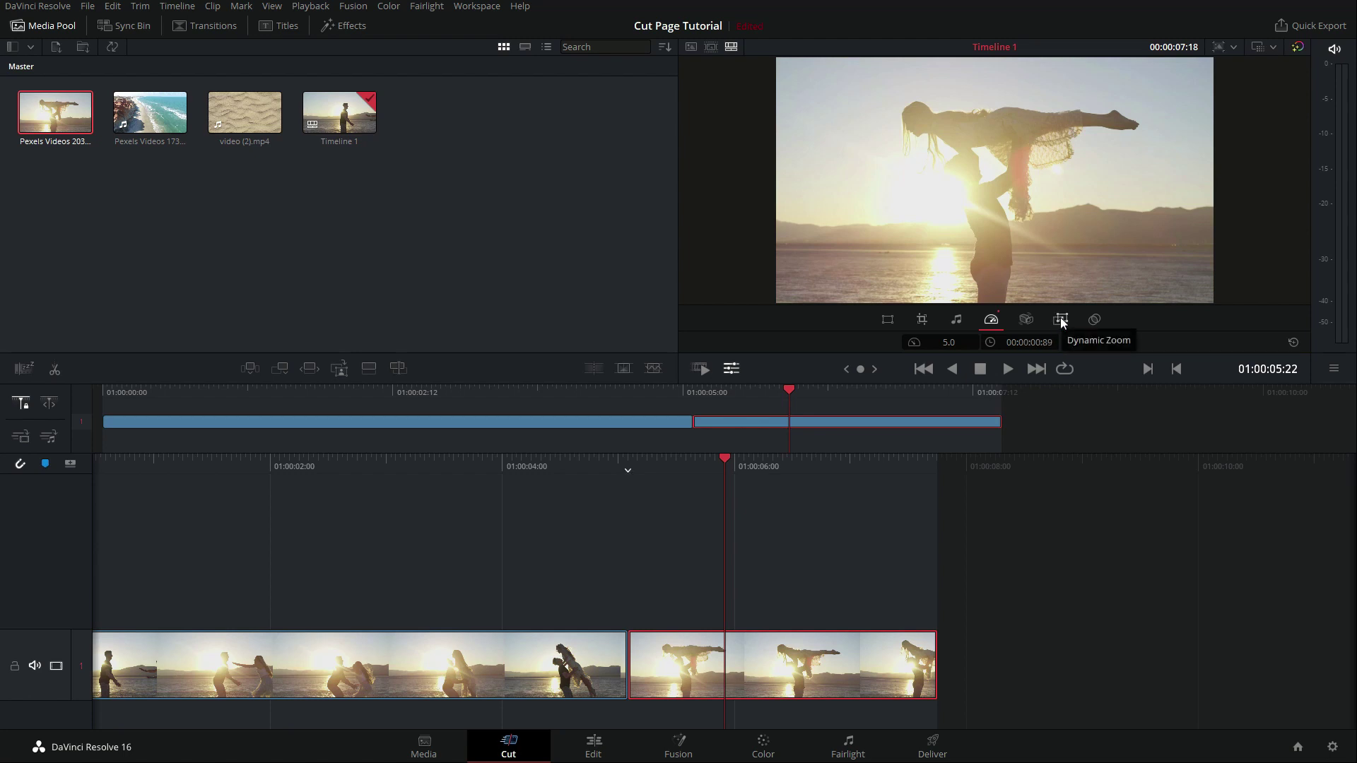
Replace both timeline segments with a fresh full-length sunset couple clip and turn on its Dynamic Zoom.
{"action": "left_click", "coordinate": [522, 668]}
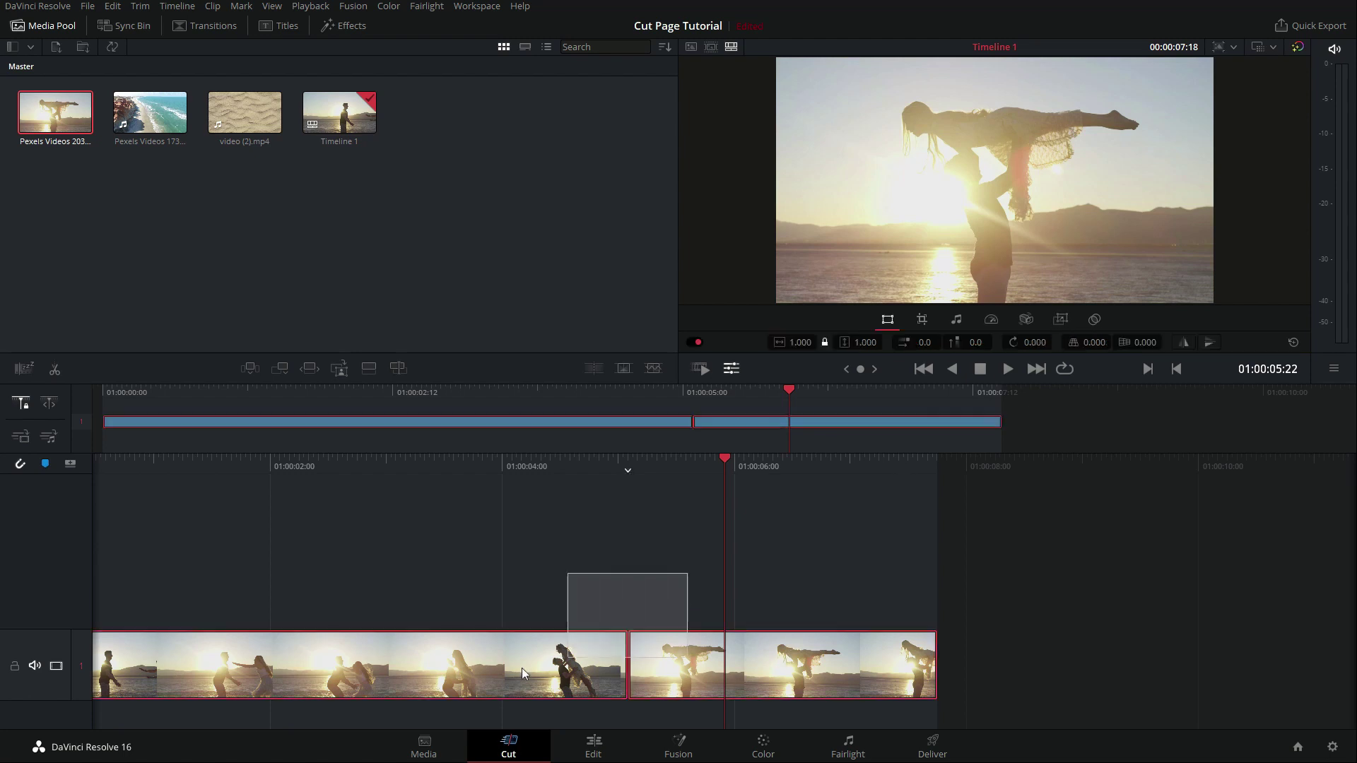
{"action": "key", "text": "Delete"}
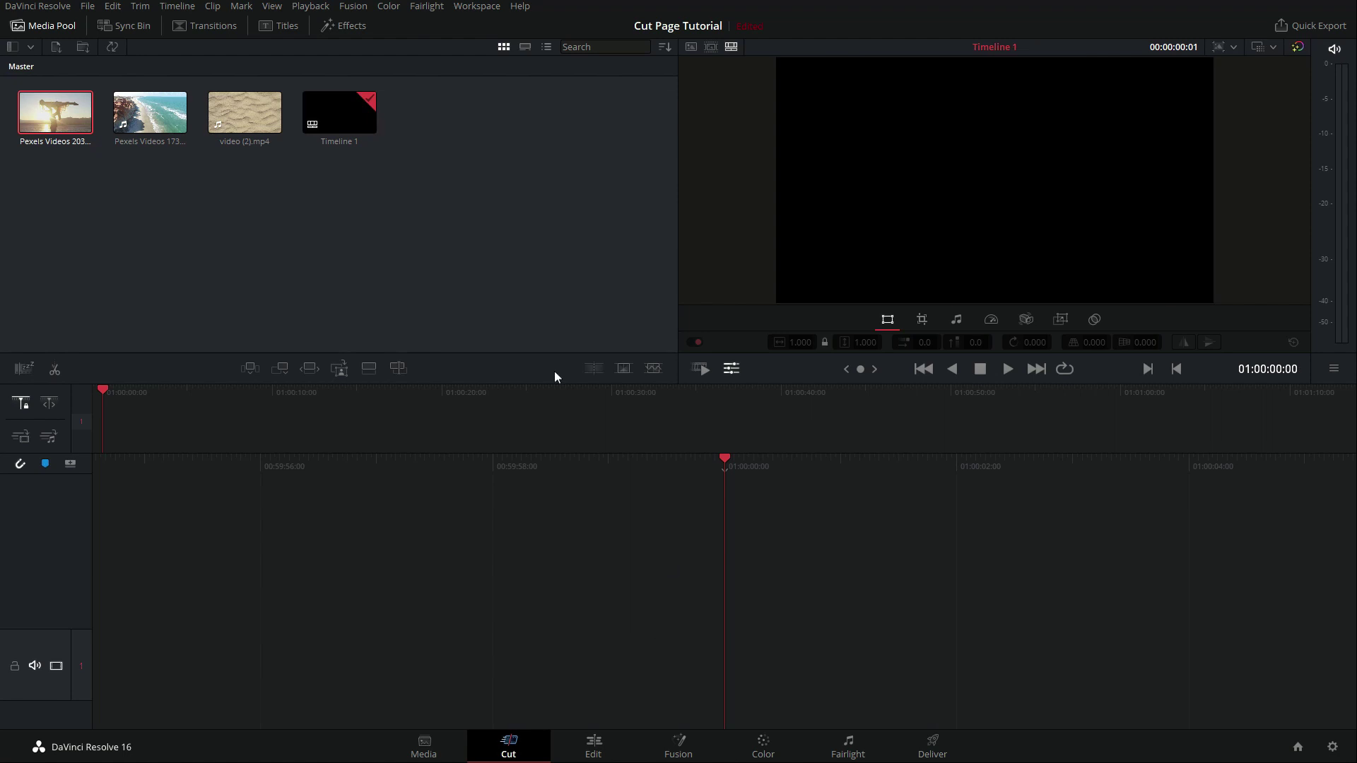
{"action": "left_click_drag", "start_coordinate": [55, 112], "coordinate": [729, 677]}
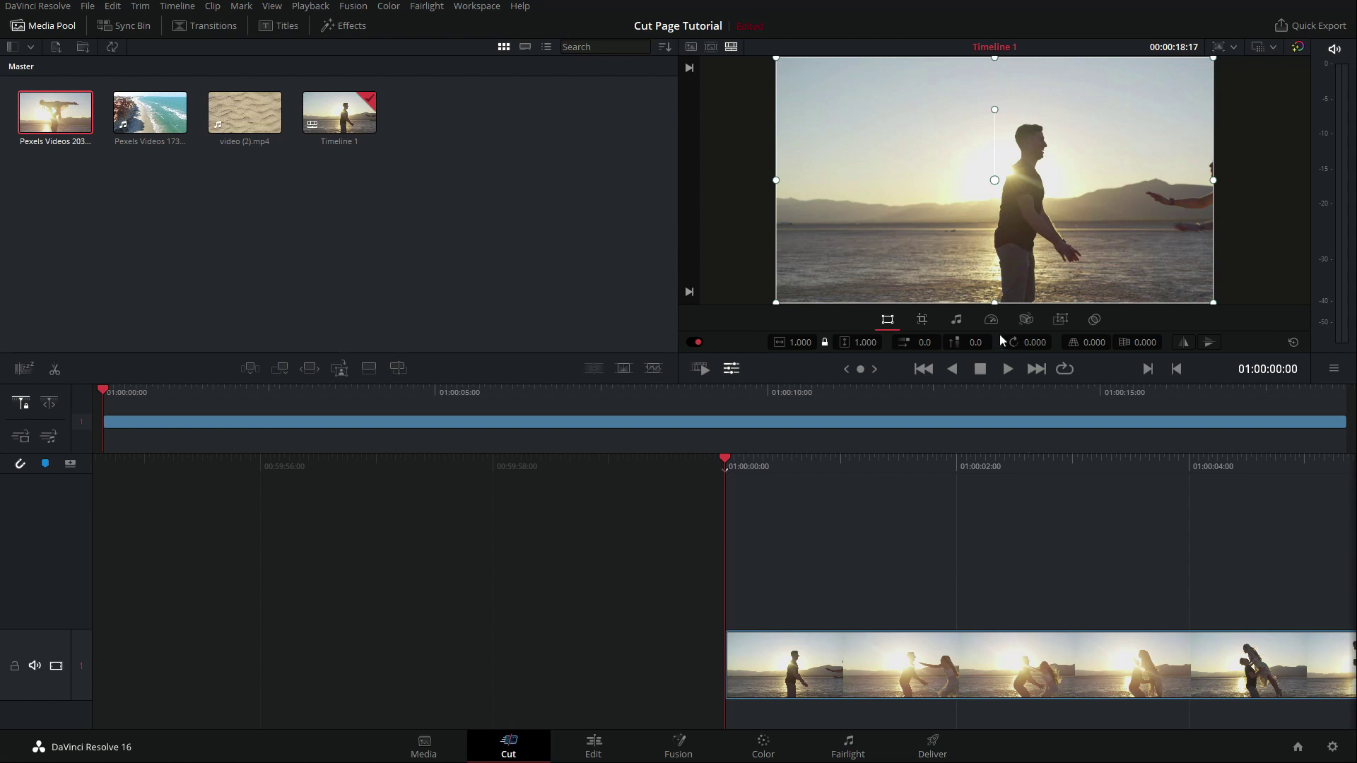
{"action": "left_click", "coordinate": [1059, 319]}
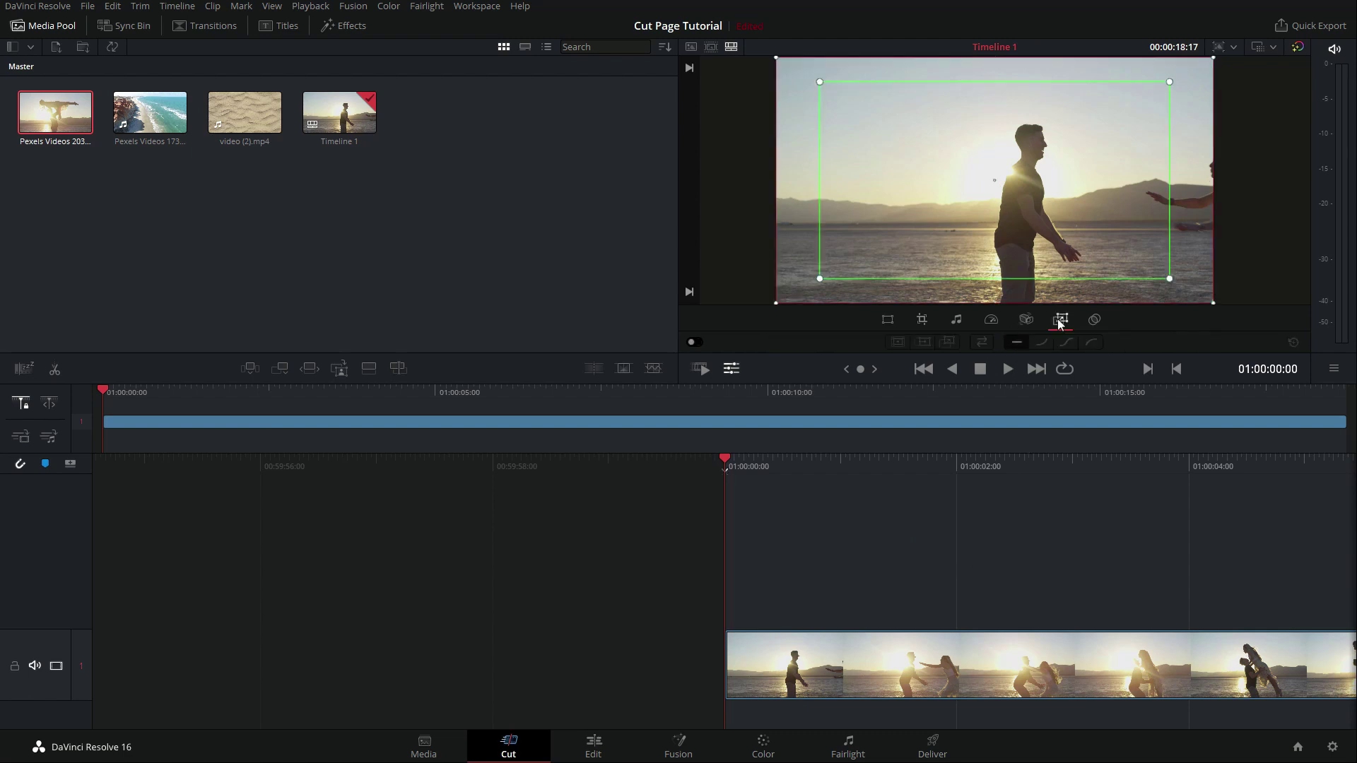
{"action": "left_click", "coordinate": [692, 343]}
Load the sunset couple source clip and mark its in point at 00:00:06:10 and out point at 00:00:09:06.
{"action": "mouse_move", "coordinate": [56, 113]}
{"action": "left_mouse_down"}
{"action": "mouse_move", "coordinate": [608, 152]}
{"action": "mouse_move", "coordinate": [43, 122]}
{"action": "left_mouse_up"}
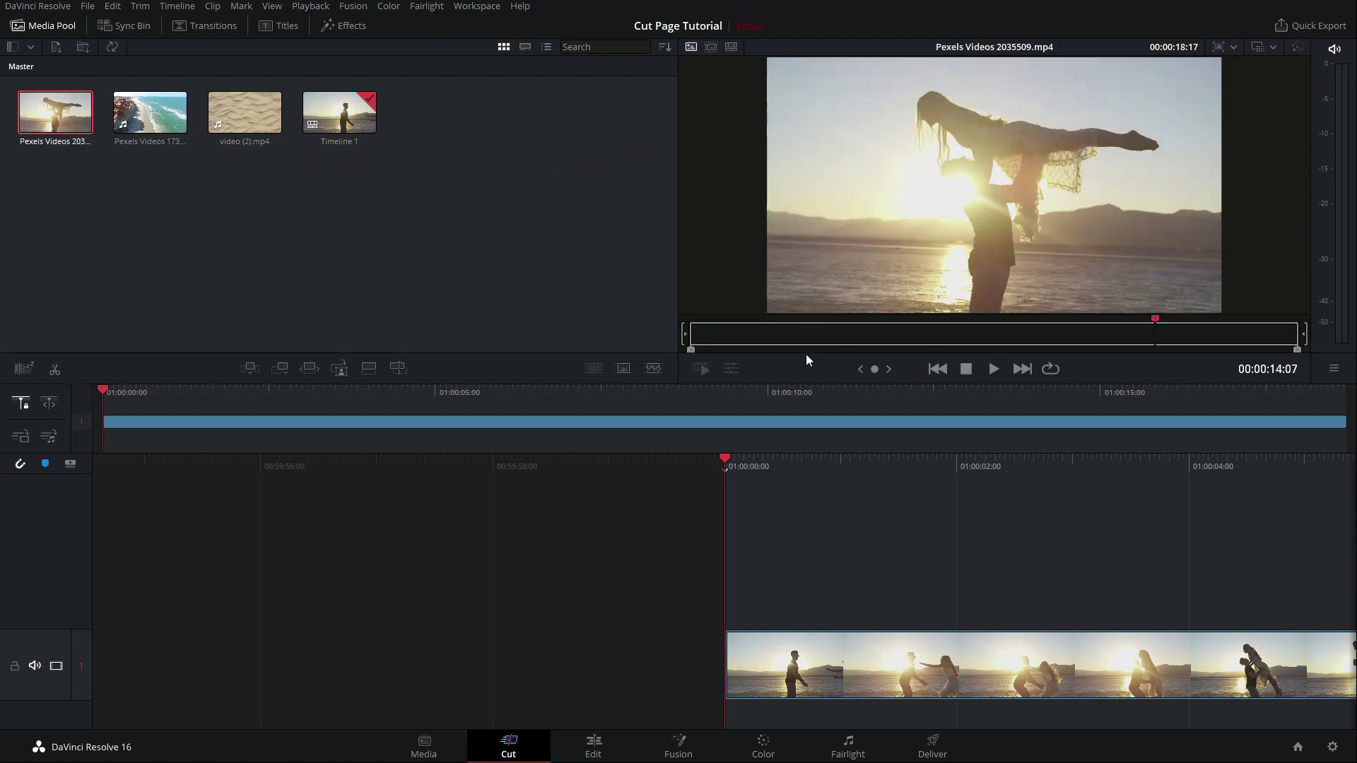
{"action": "left_click", "coordinate": [899, 333]}
{"action": "key", "text": "i"}
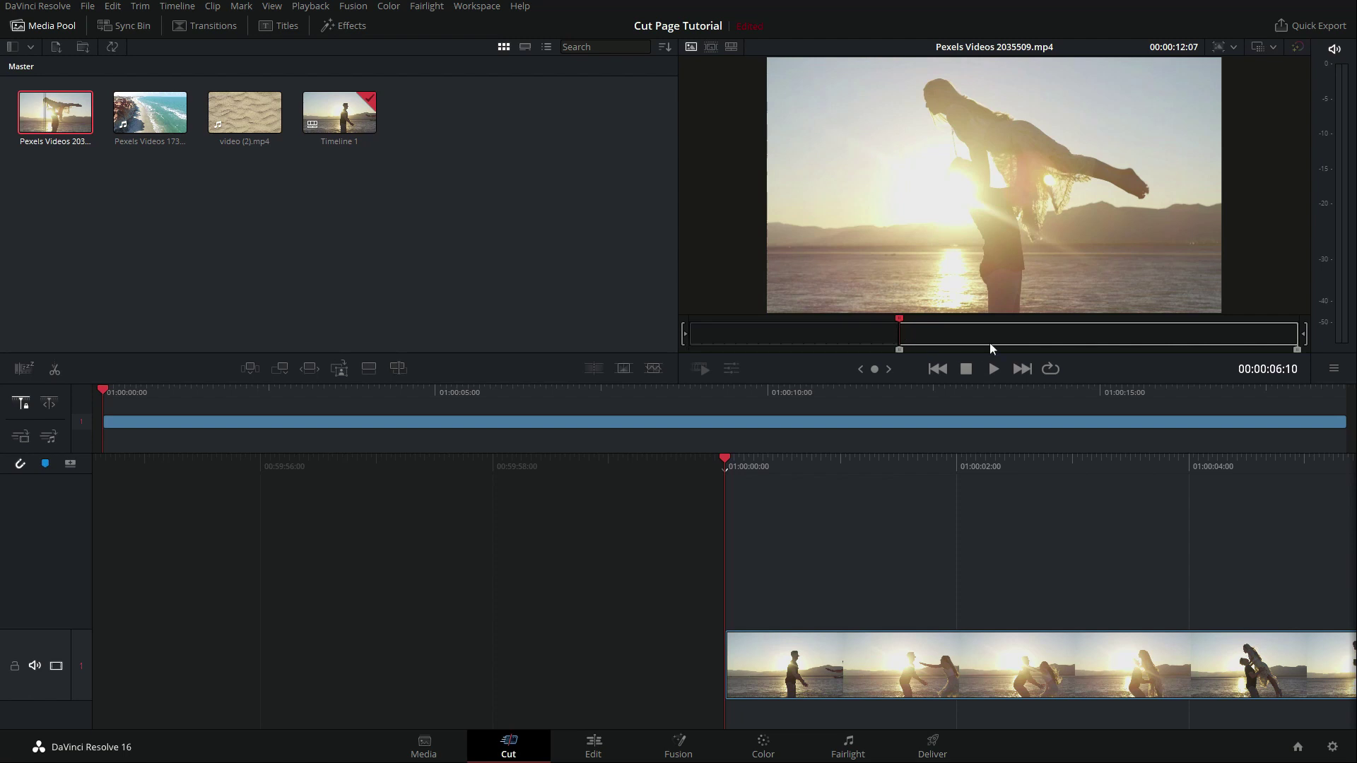
{"action": "left_click", "coordinate": [991, 334]}
{"action": "key", "text": "o"}
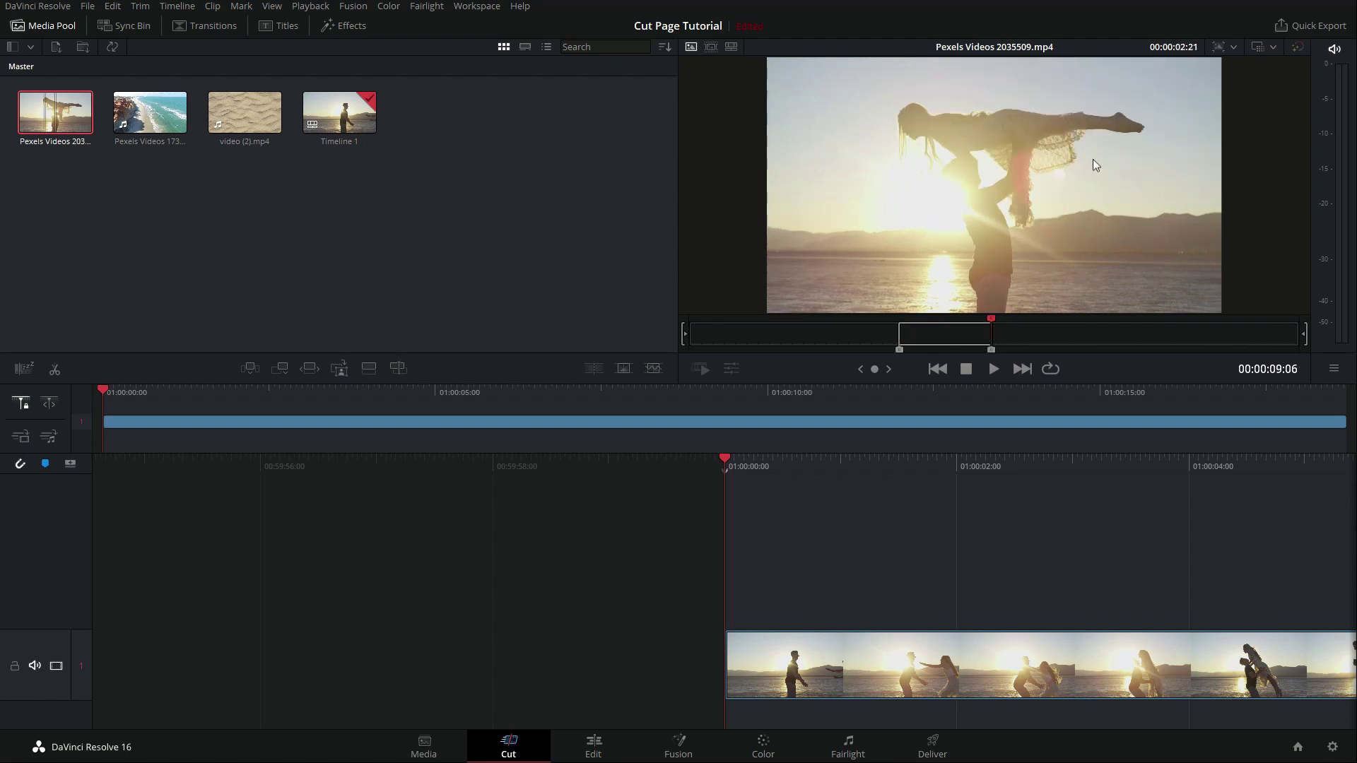
{"action": "left_click", "coordinate": [841, 332]}
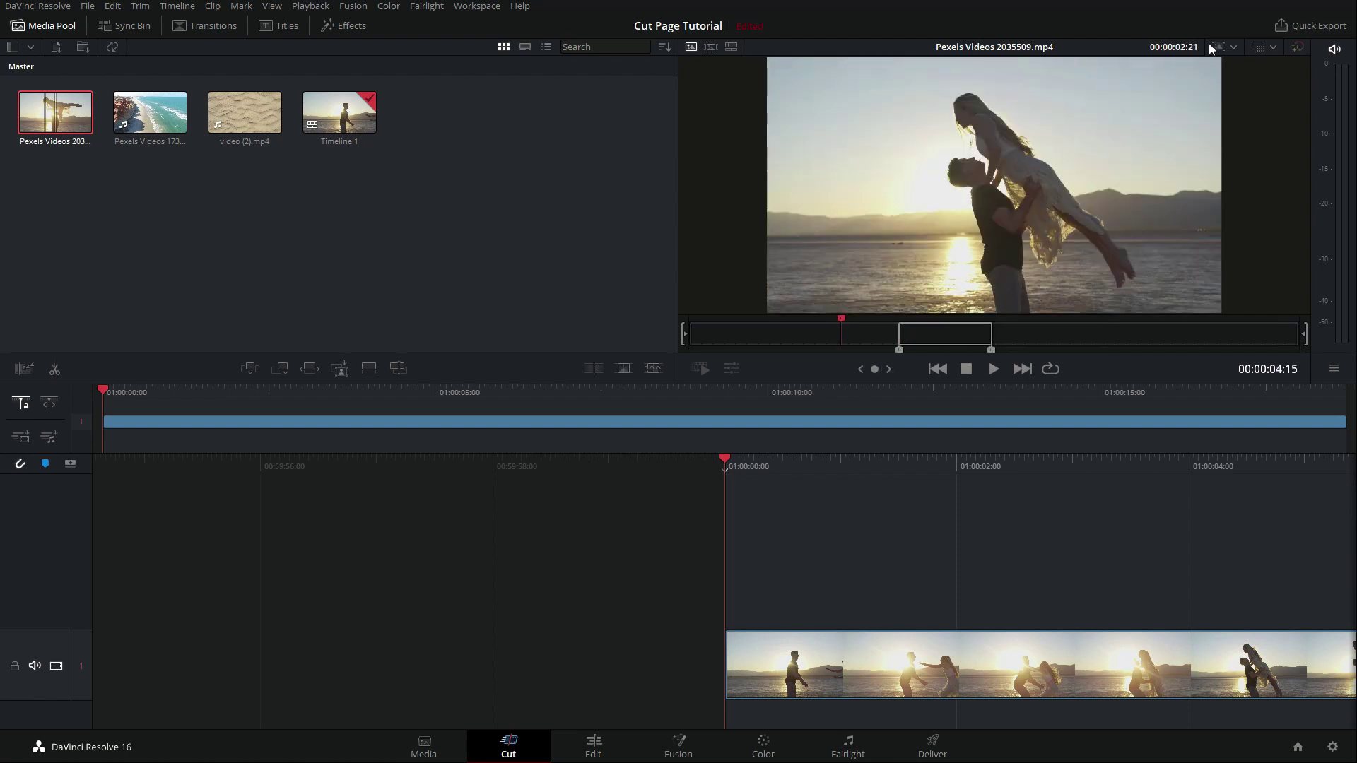
Replace the full-length clip on the timeline with the marked section of the sunset couple clip.
{"action": "left_click", "coordinate": [922, 659]}
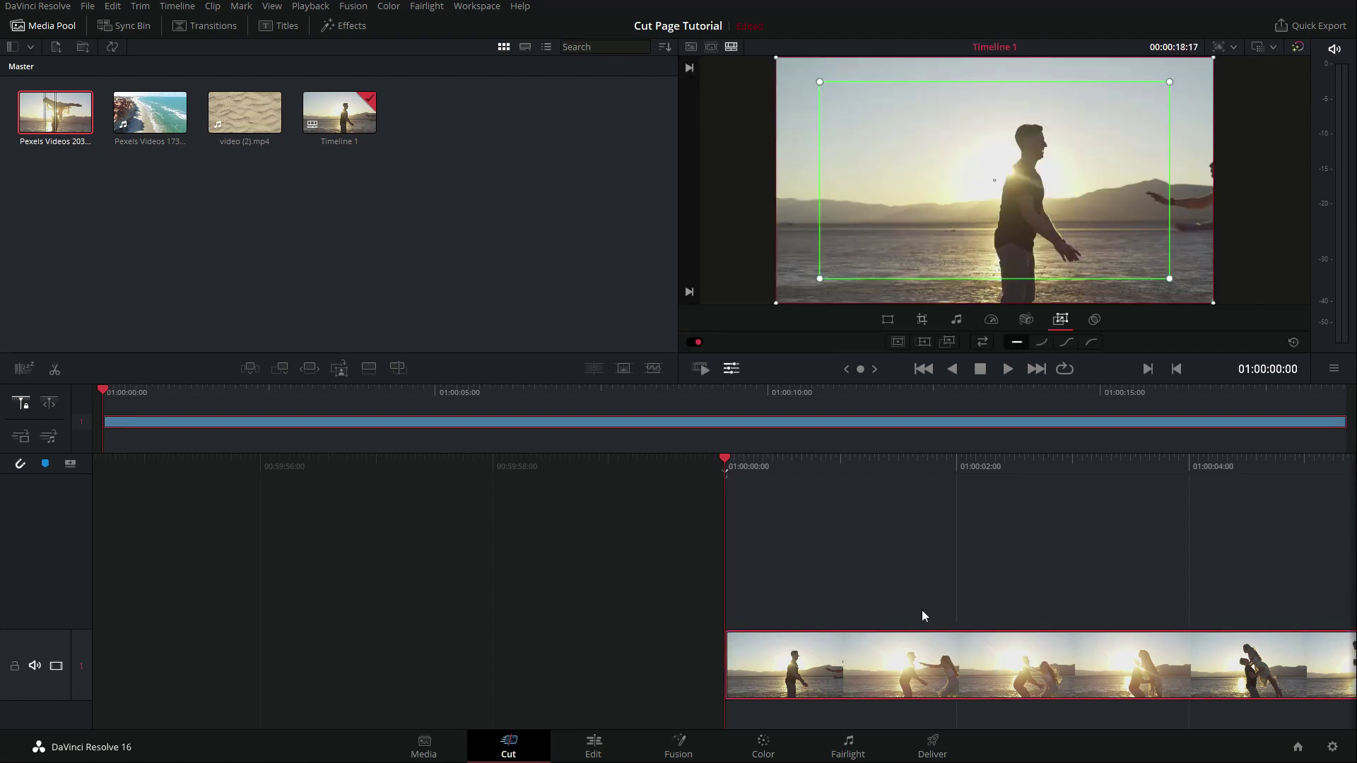
{"action": "key", "text": "Delete"}
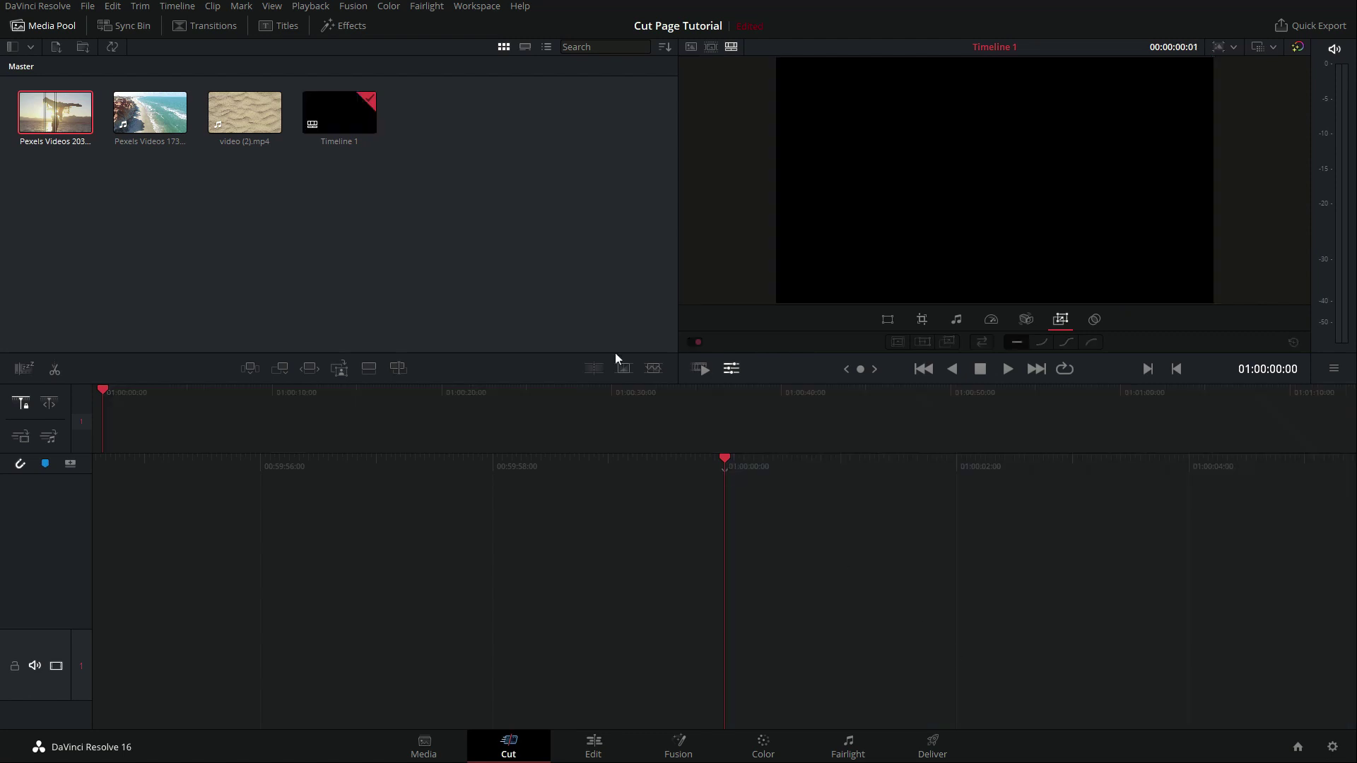
{"action": "left_click_drag", "start_coordinate": [107, 192], "coordinate": [734, 645]}
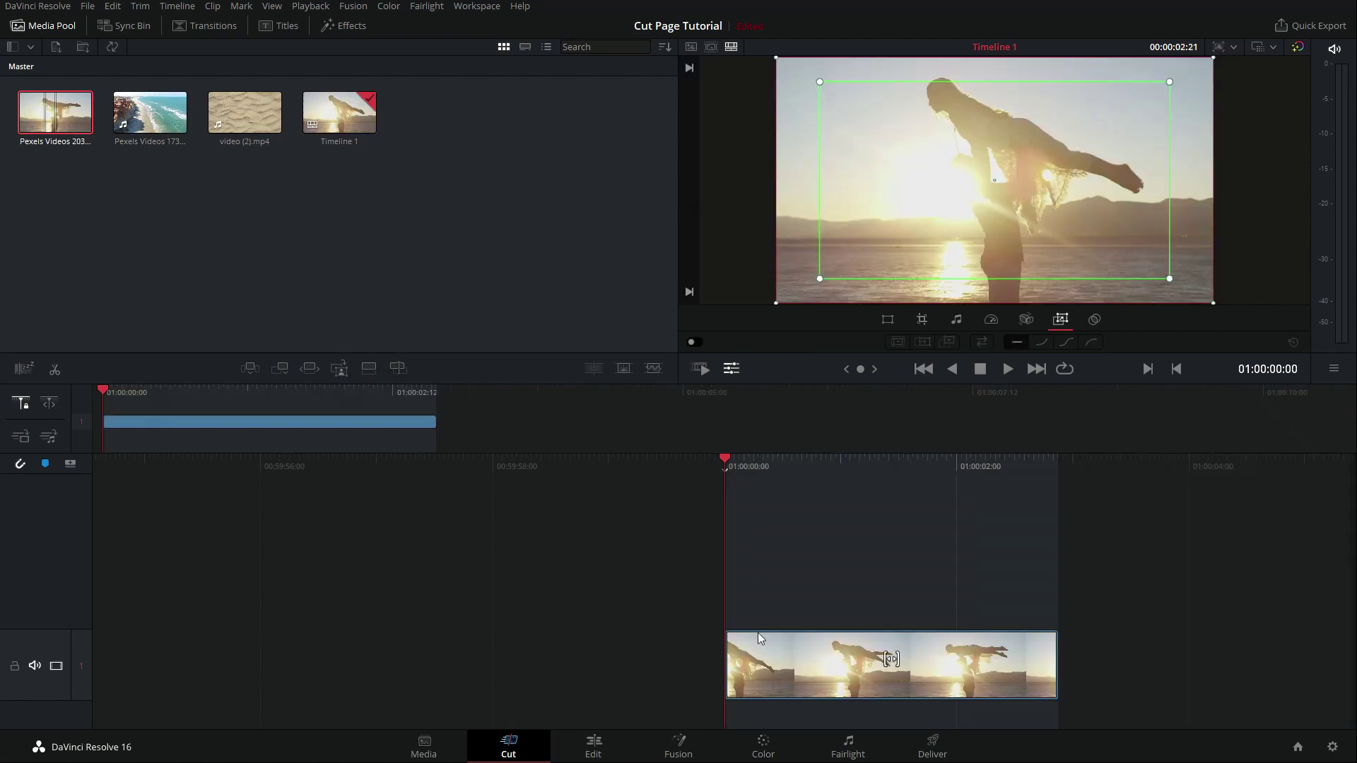
Preview the shortened sunset clip to about 01:00:01:22 and turn on Dynamic Zoom for it.
{"action": "key", "text": "space"}
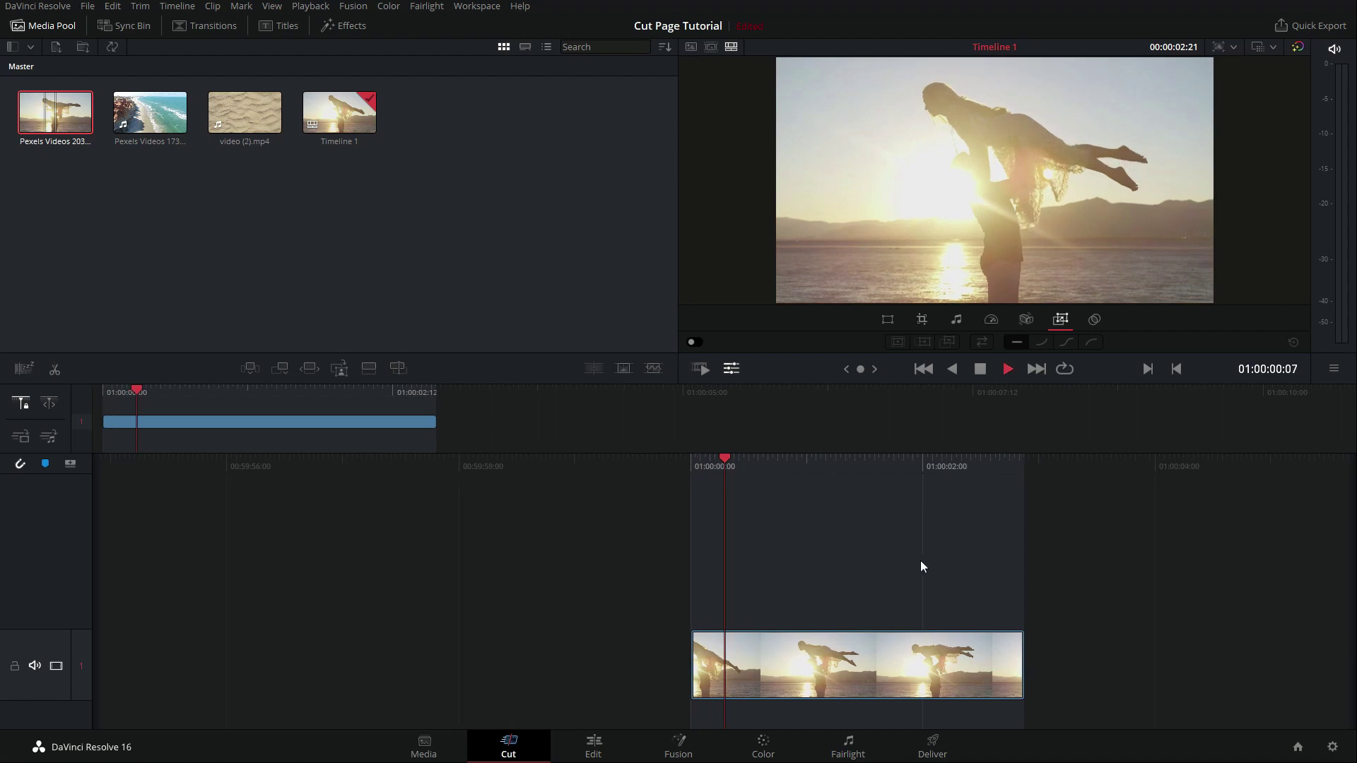
{"action": "key", "text": "space"}
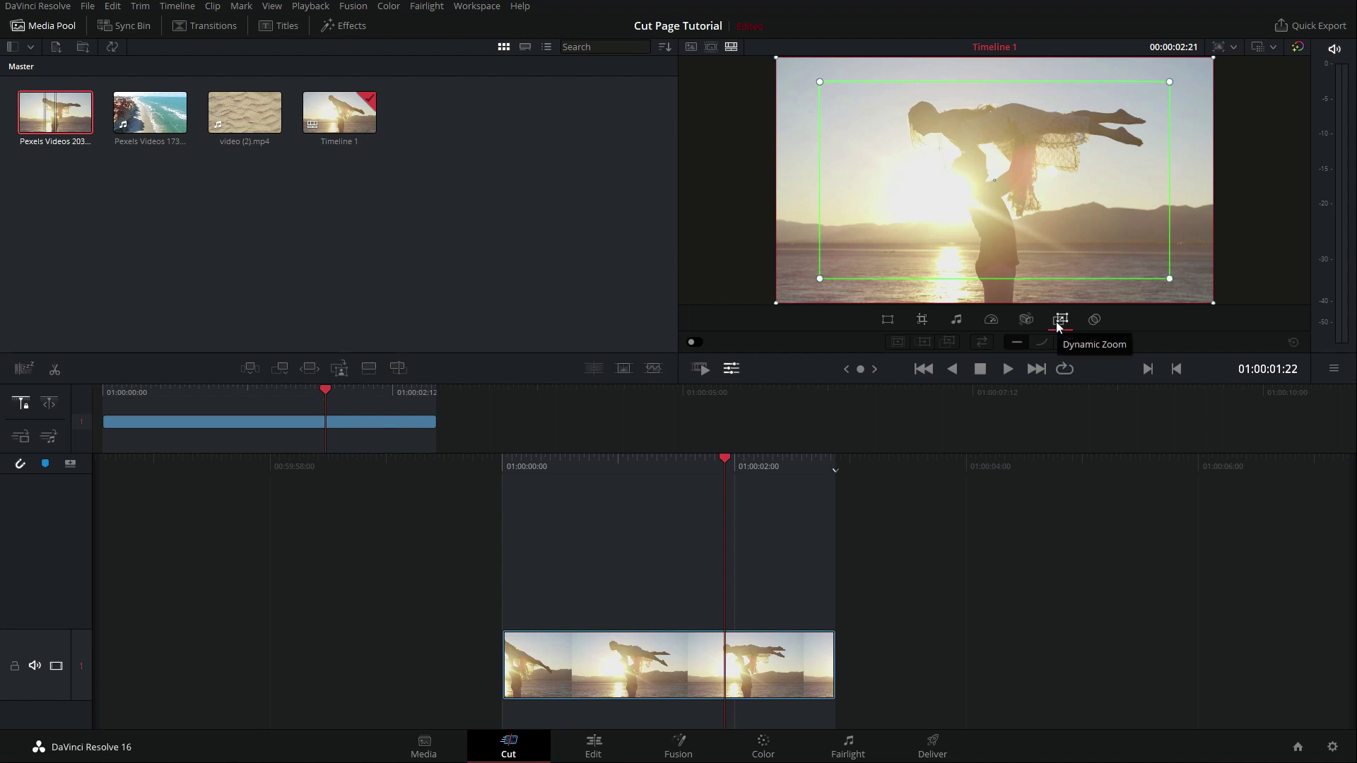
{"action": "left_click", "coordinate": [694, 342]}
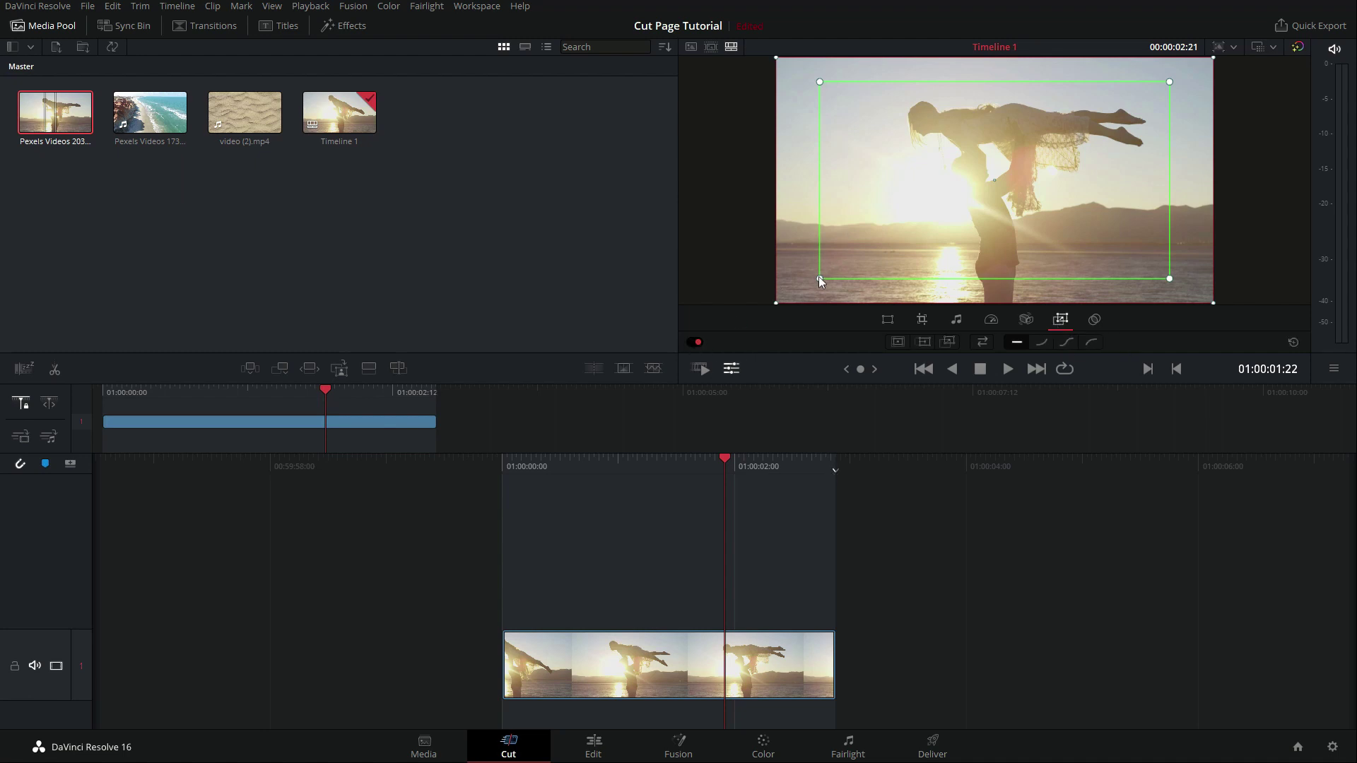
Shrink the Dynamic Zoom start frame to a small area around the man's head and inset the end frame slightly from the picture edges.
{"action": "left_click_drag", "start_coordinate": [818, 278], "coordinate": [887, 241]}
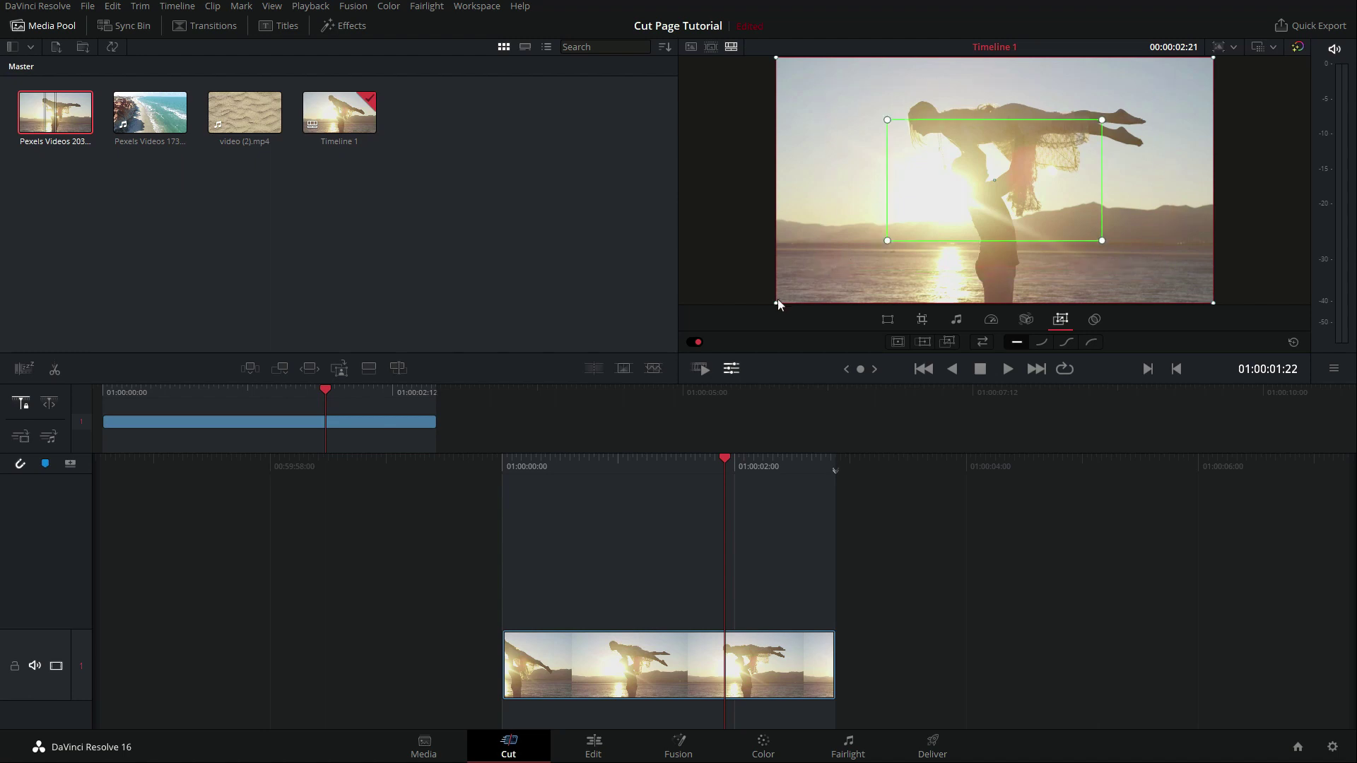
{"action": "left_click_drag", "start_coordinate": [776, 303], "coordinate": [798, 286]}
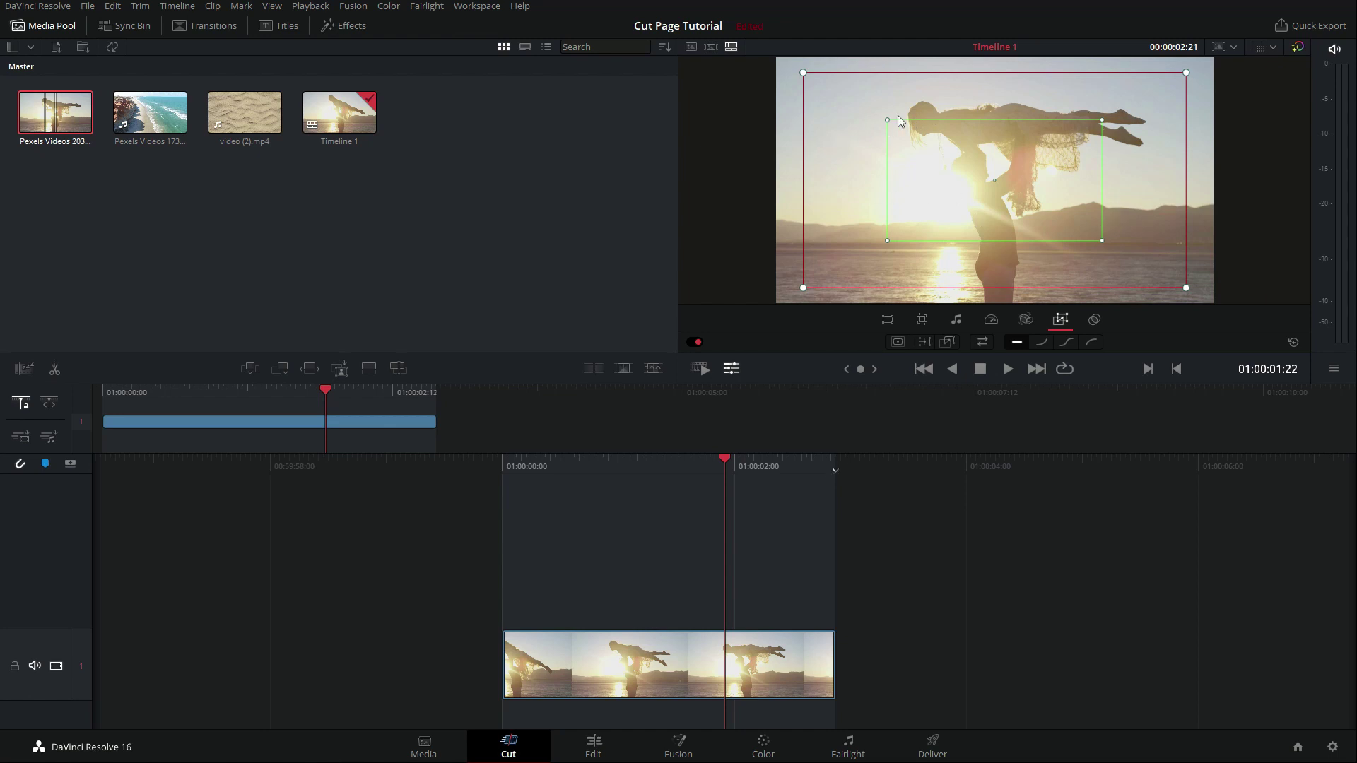
{"action": "left_click_drag", "start_coordinate": [888, 121], "coordinate": [959, 160]}
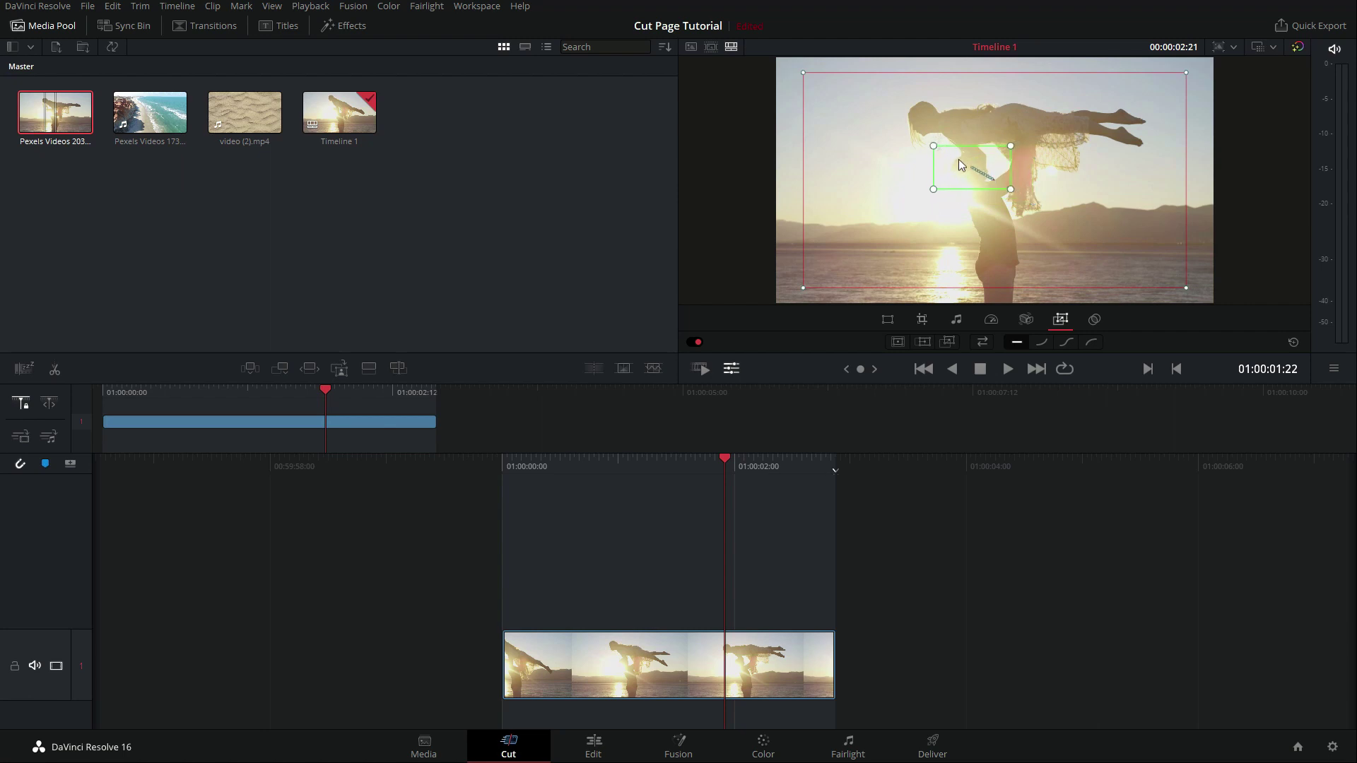
{"action": "left_click_drag", "start_coordinate": [803, 287], "coordinate": [796, 295]}
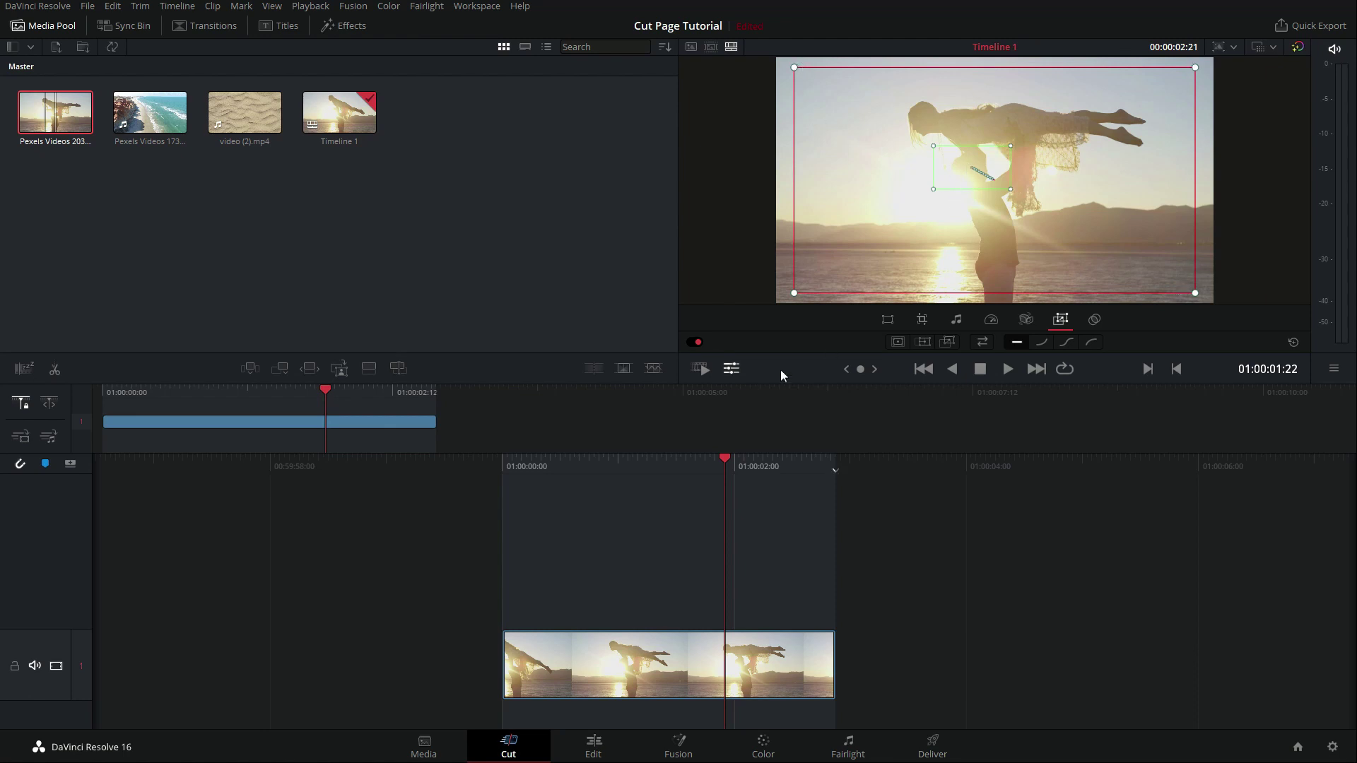
Play the resized Dynamic Zoom from the clip's start to its end, and scrub back to about 01:00:01:06.
{"action": "left_click_drag", "start_coordinate": [549, 479], "coordinate": [806, 461]}
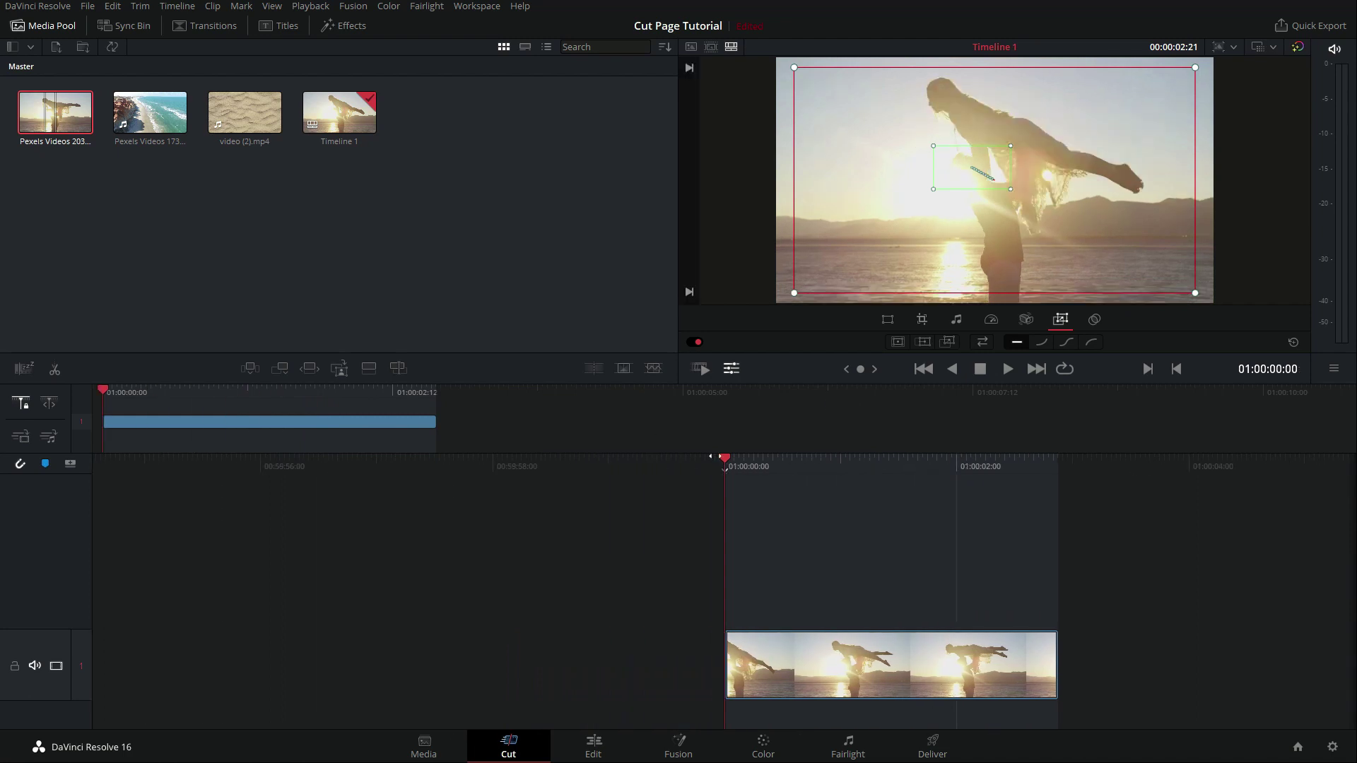
{"action": "key", "text": "space"}
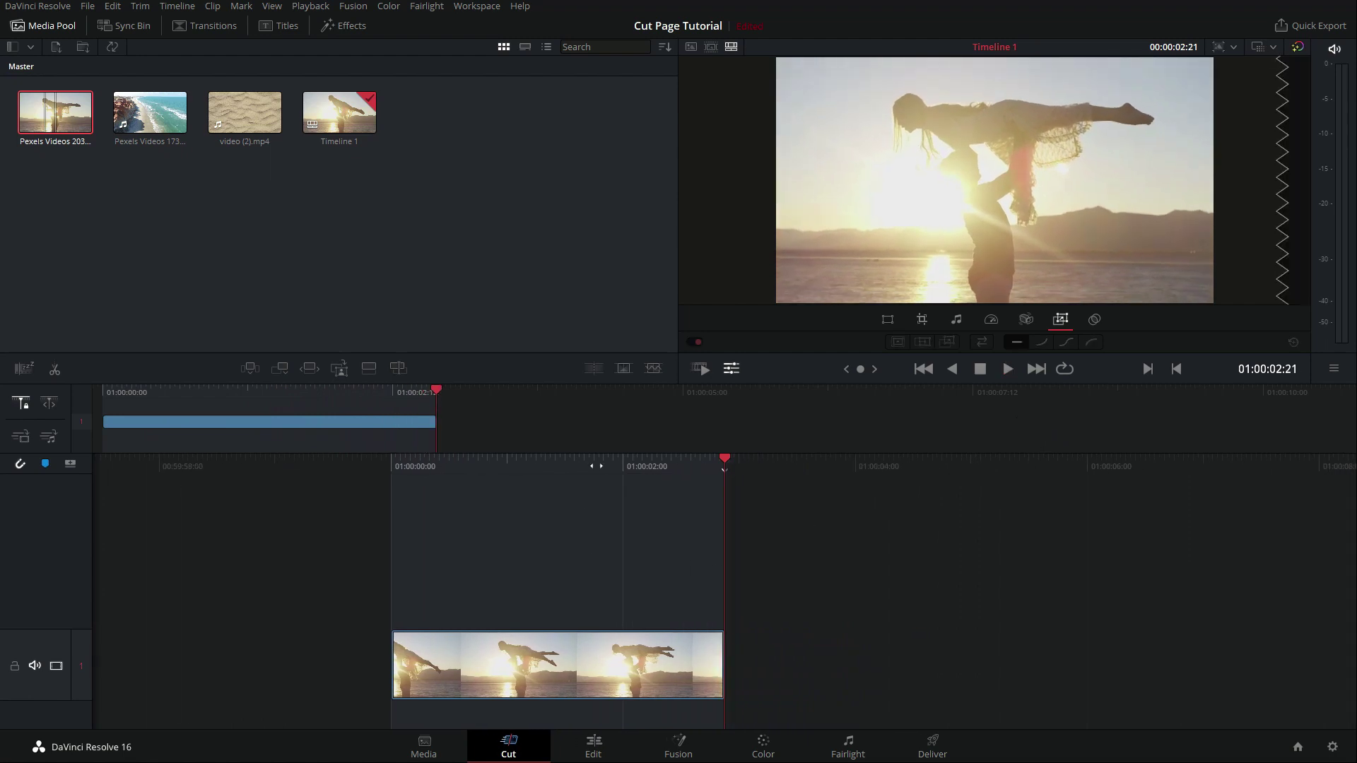
{"action": "left_click_drag", "start_coordinate": [568, 460], "coordinate": [750, 467]}
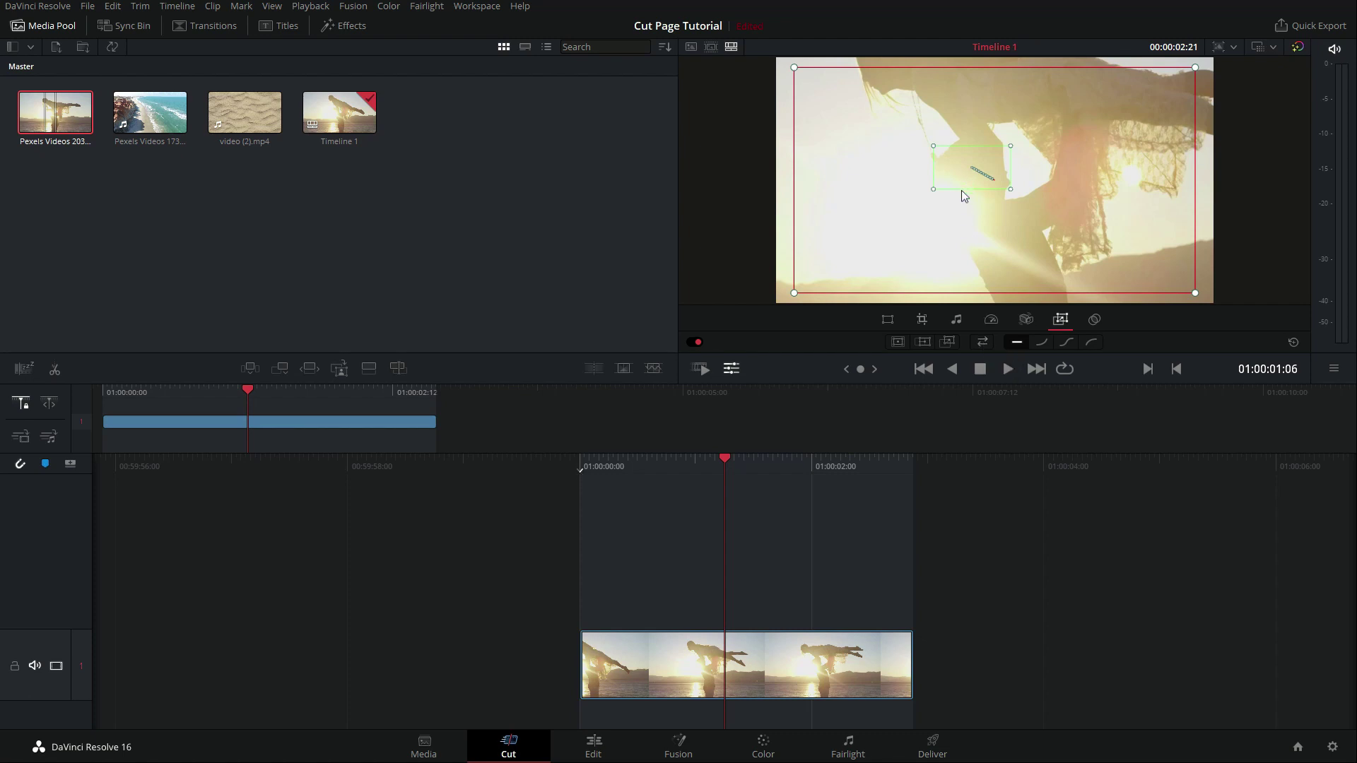
Swap the Dynamic Zoom start and end frames so the shot zooms in, and preview the move from the clip's start.
{"action": "left_click", "coordinate": [984, 343]}
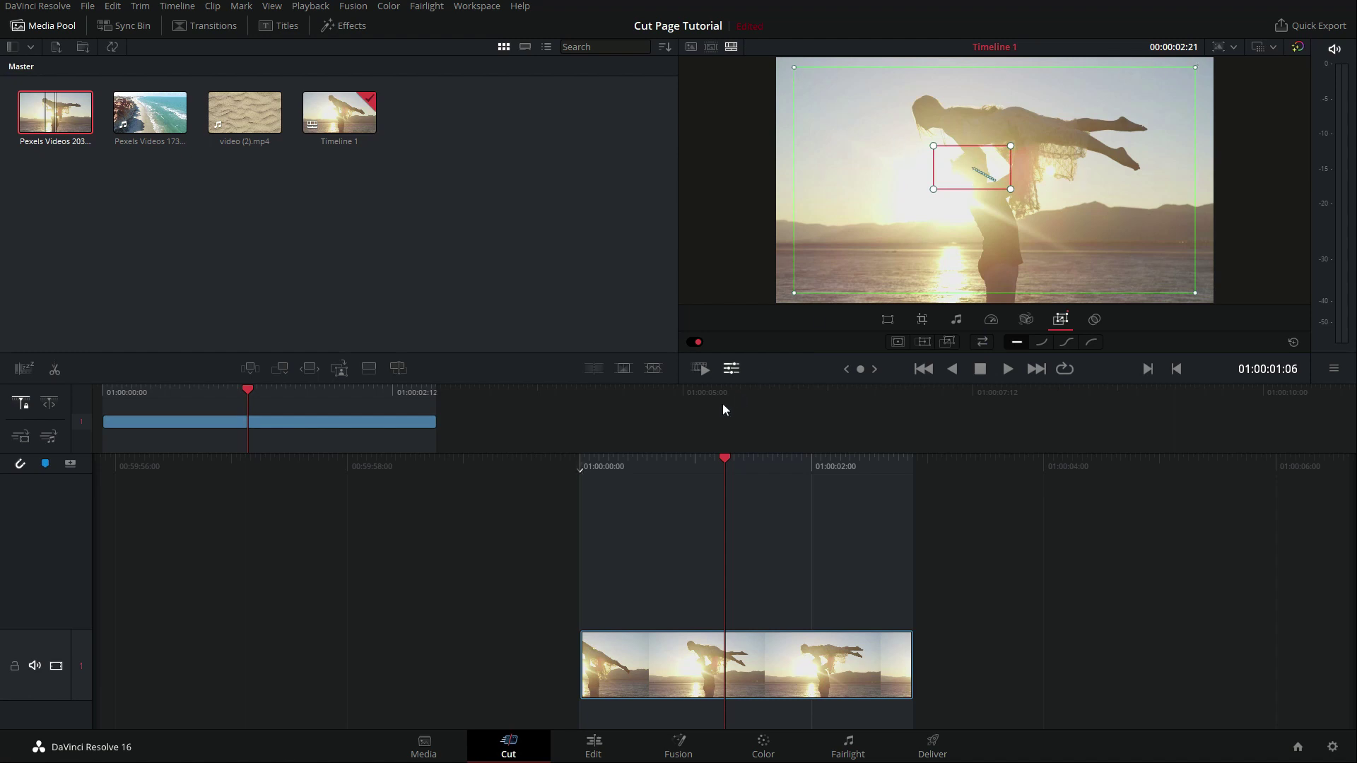
{"action": "key", "text": "Home"}
{"action": "key", "text": "space"}
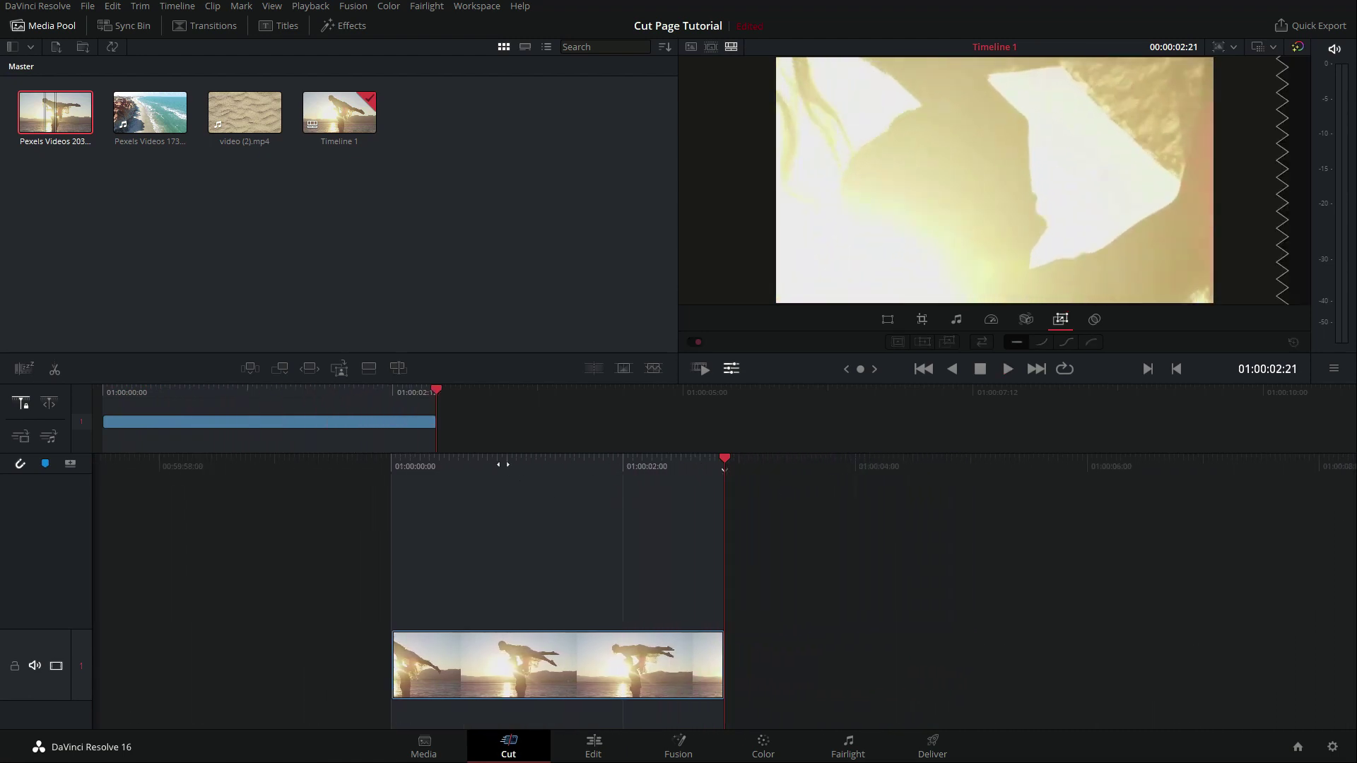
{"action": "key", "text": "j"}
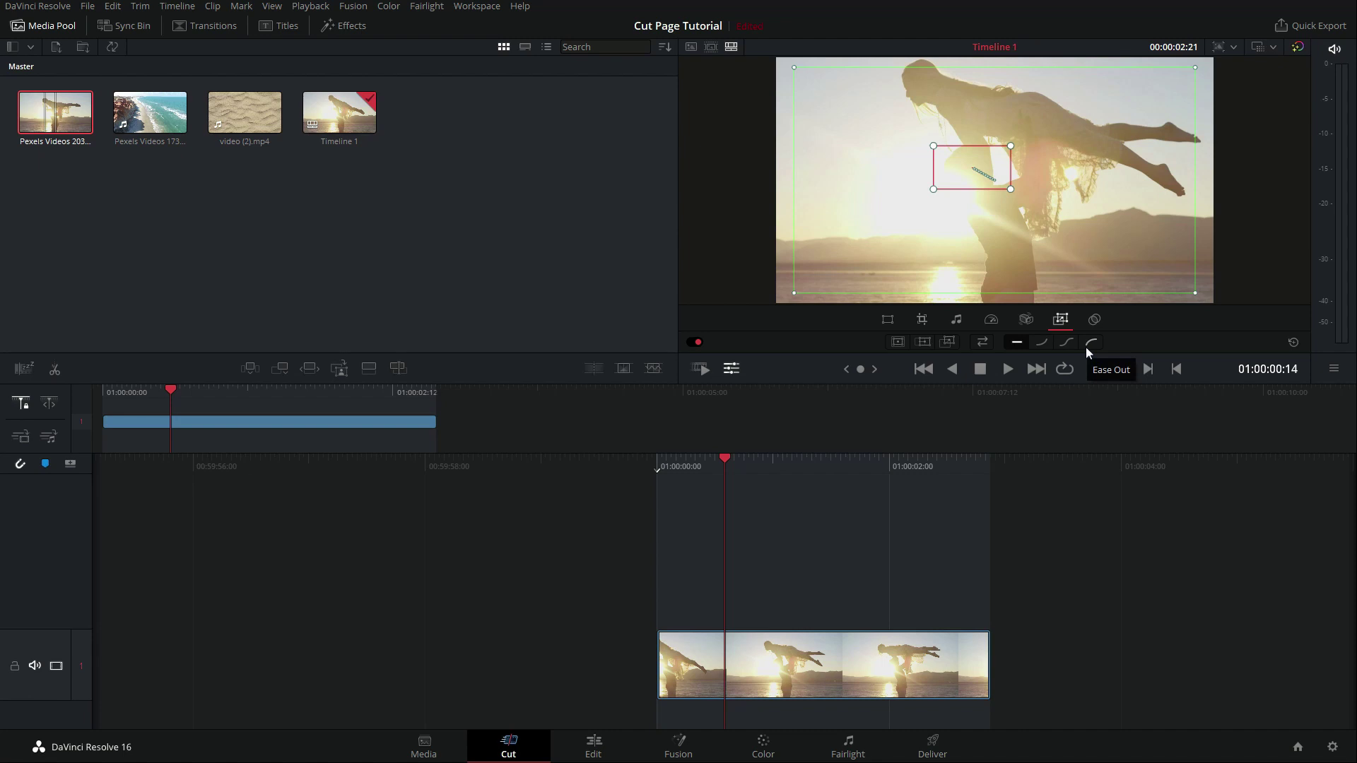
Apply Ease In to the sunset clip's Dynamic Zoom and preview it from the beginning.
{"action": "left_click", "coordinate": [1042, 342]}
{"action": "key", "text": "Home"}
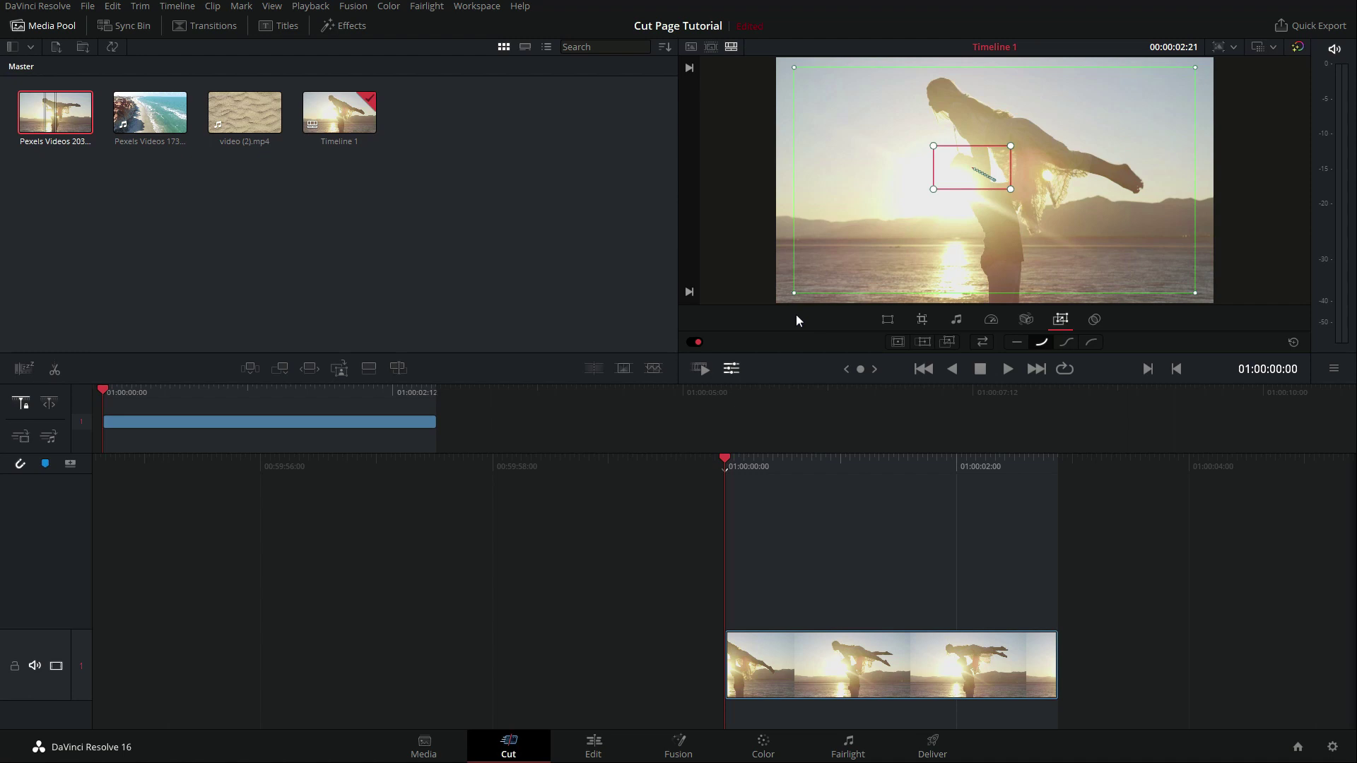
{"action": "key", "text": "space"}
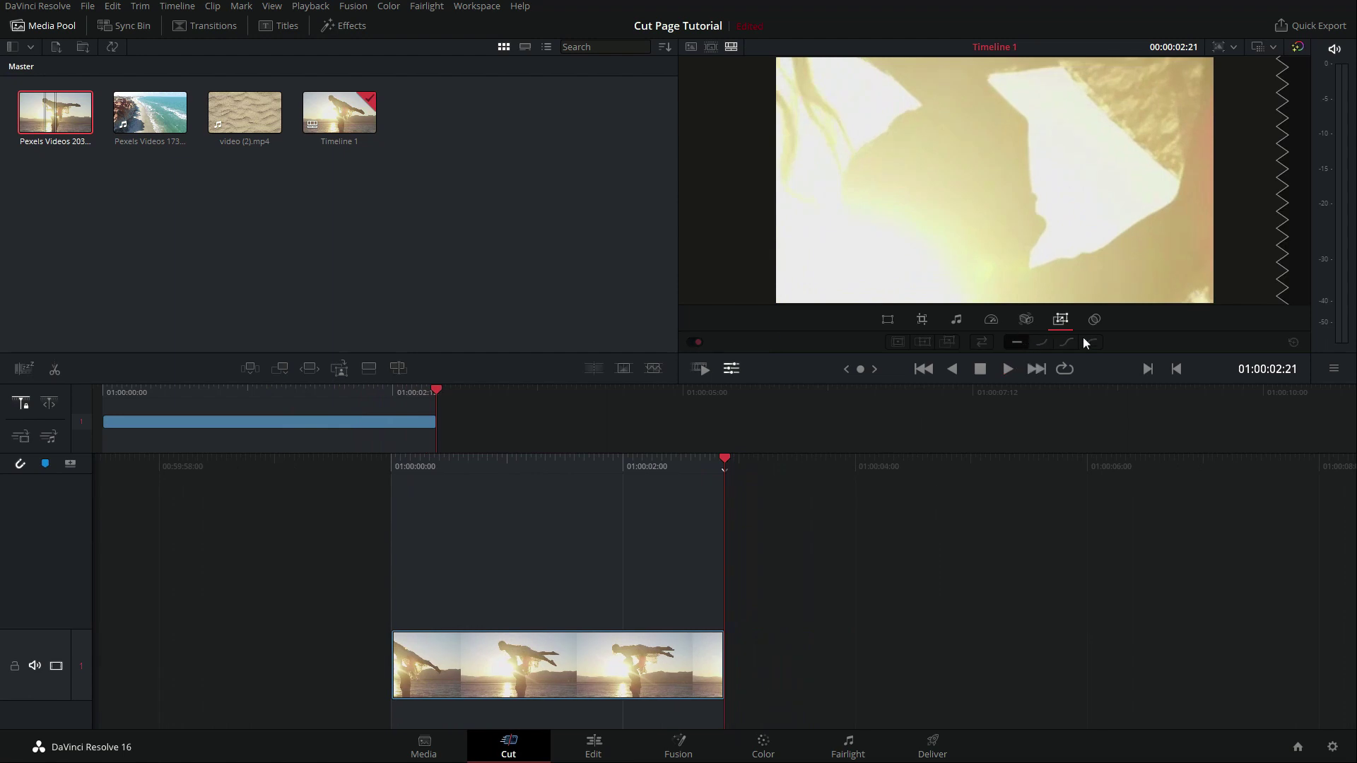
{"action": "left_click", "coordinate": [1041, 345]}
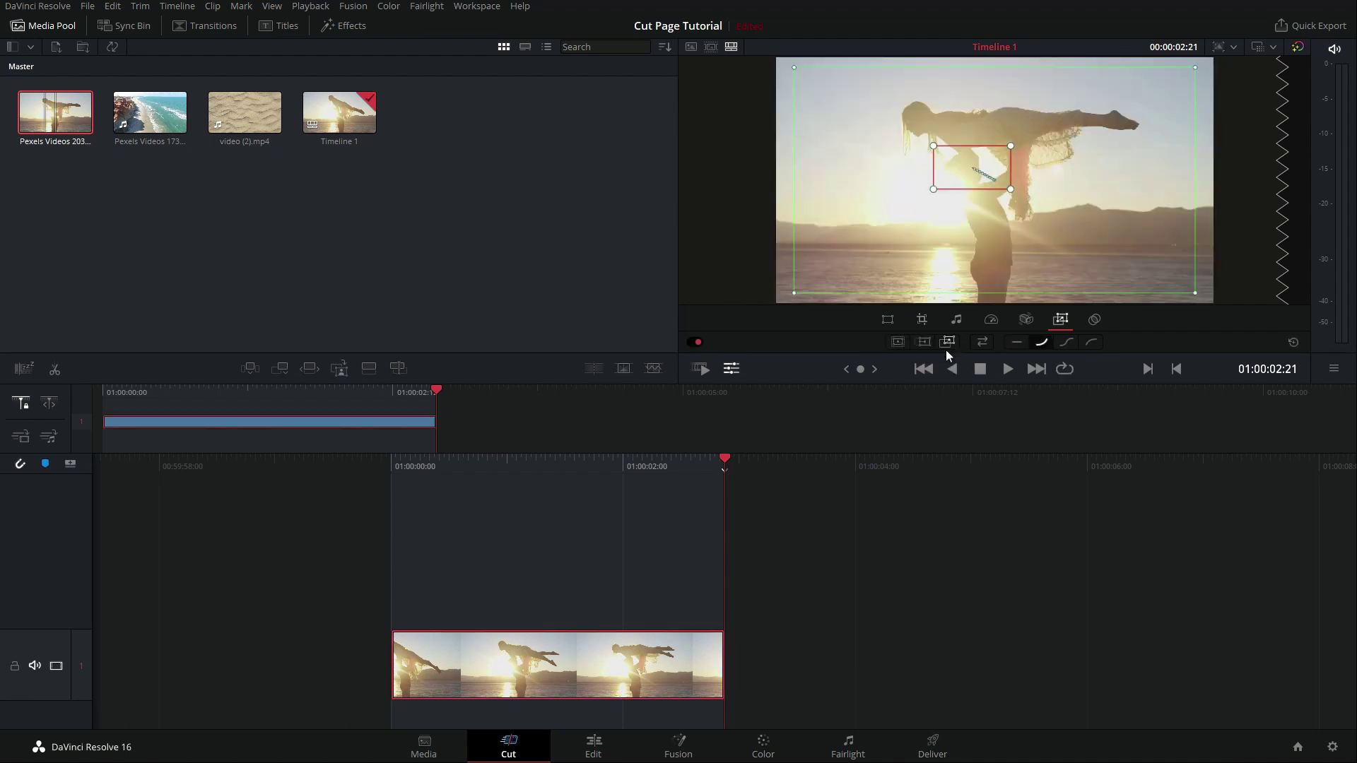
Apply the centred zoom preset to the sunset clip's Dynamic Zoom and play the clip from its start.
{"action": "left_click", "coordinate": [899, 344]}
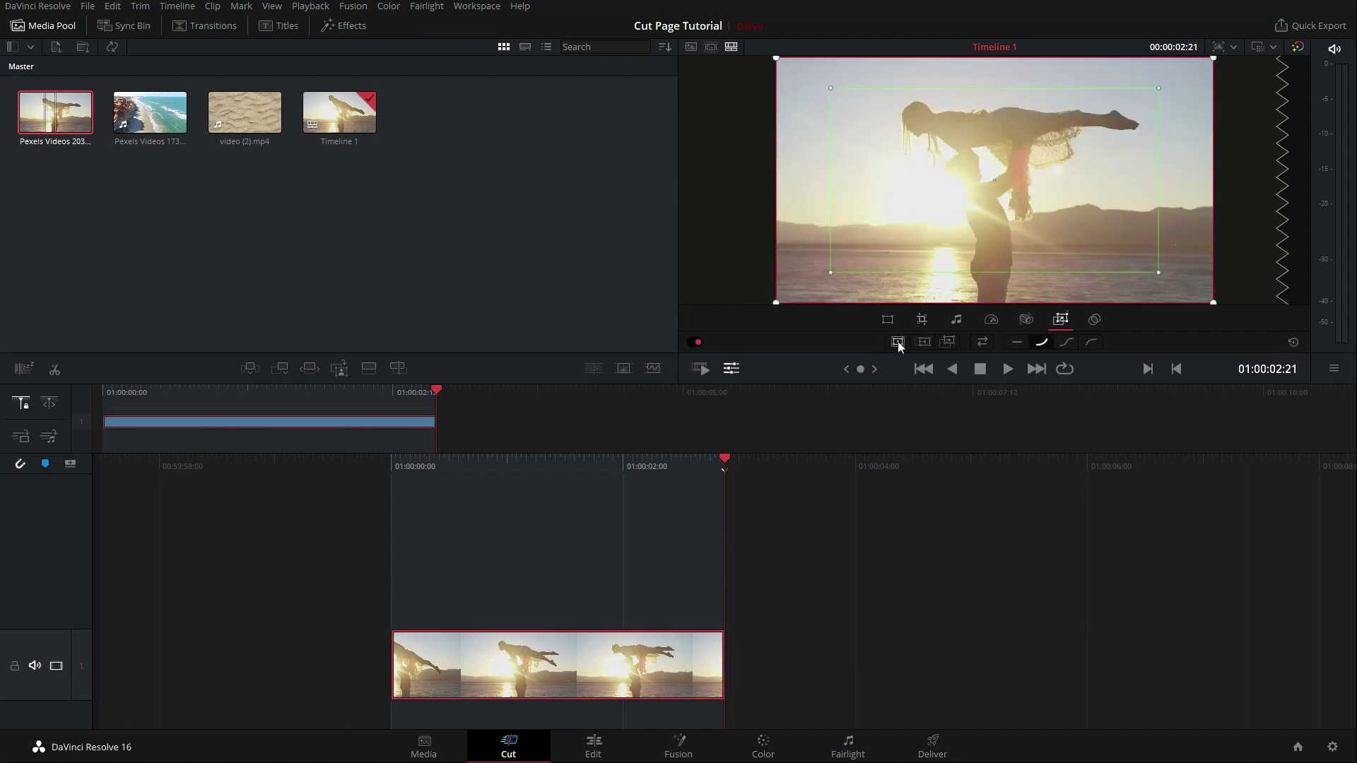
{"action": "left_click_drag", "start_coordinate": [467, 465], "coordinate": [797, 464]}
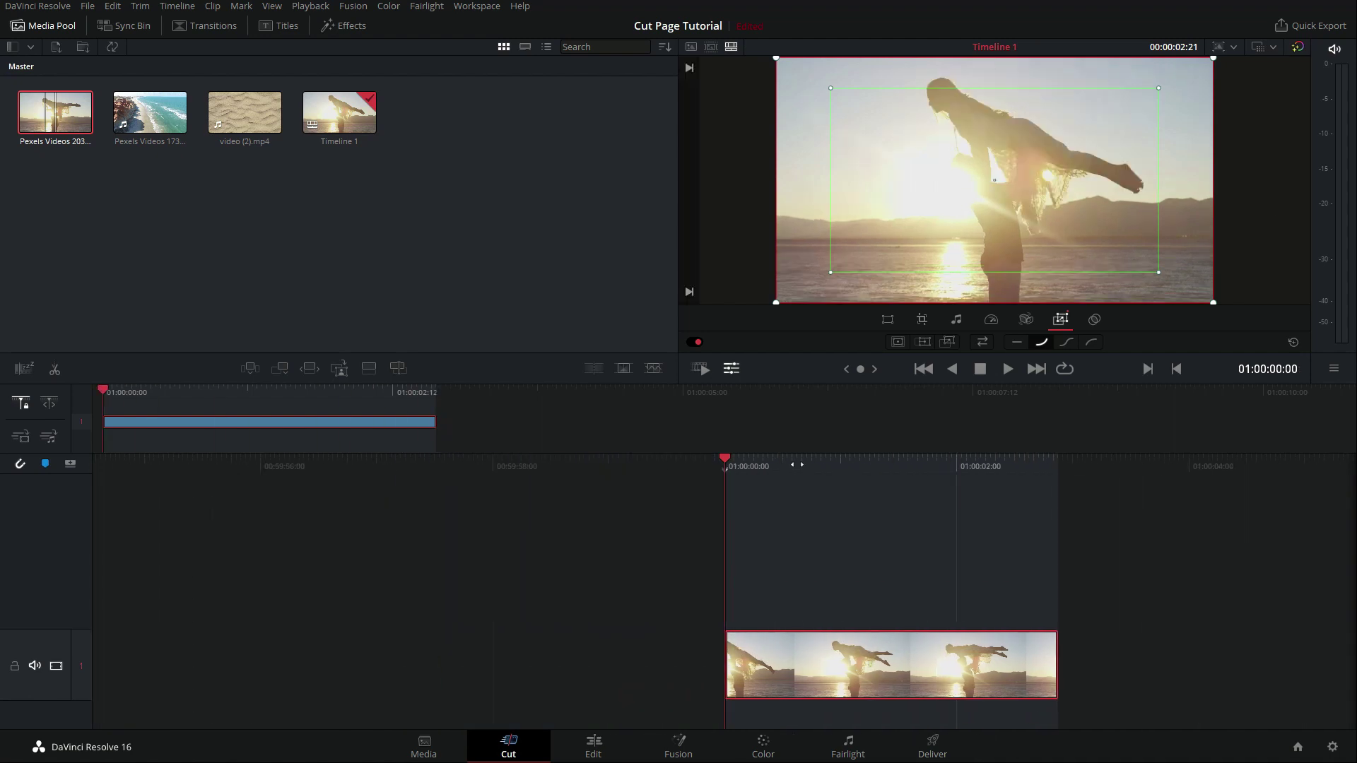
{"action": "key", "text": "space"}
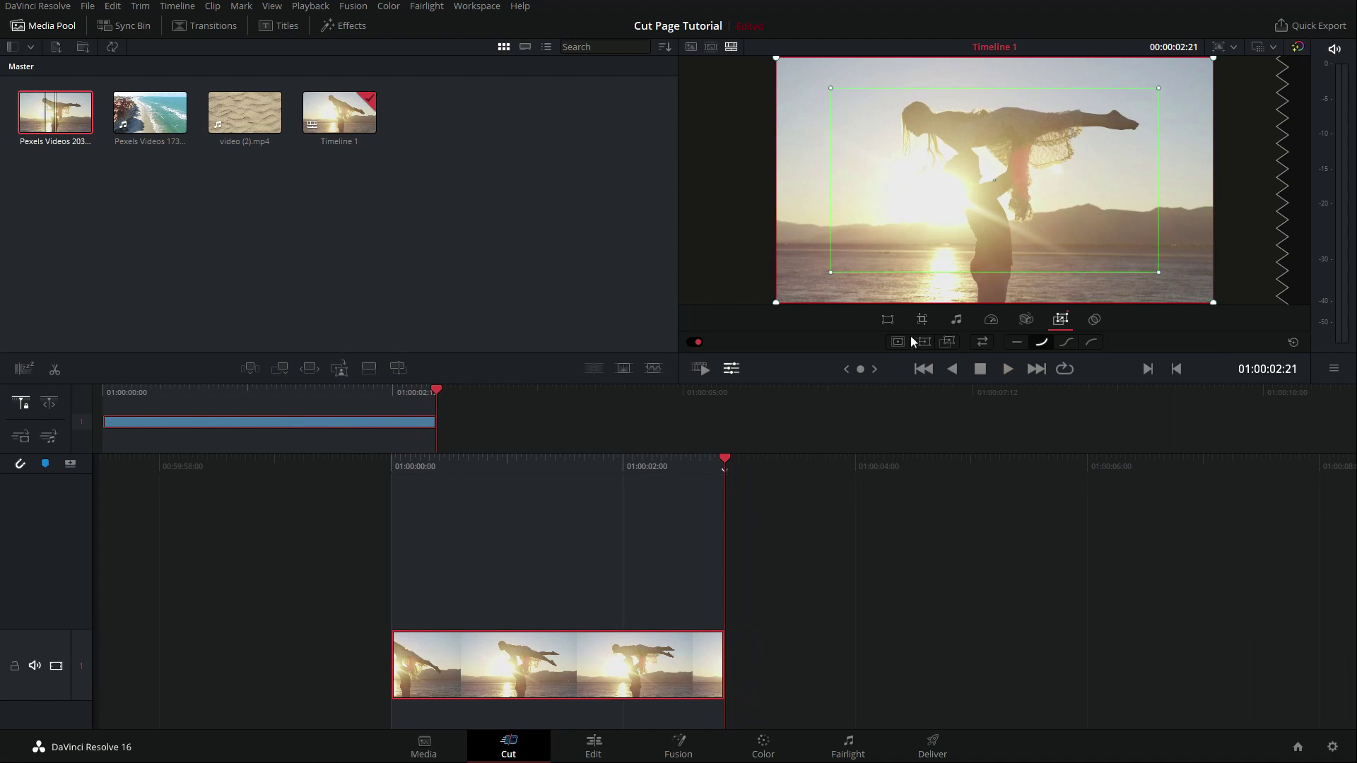
Apply the horizontal pan preset to the sunset clip's Dynamic Zoom and preview the pan from the start.
{"action": "left_click", "coordinate": [921, 342]}
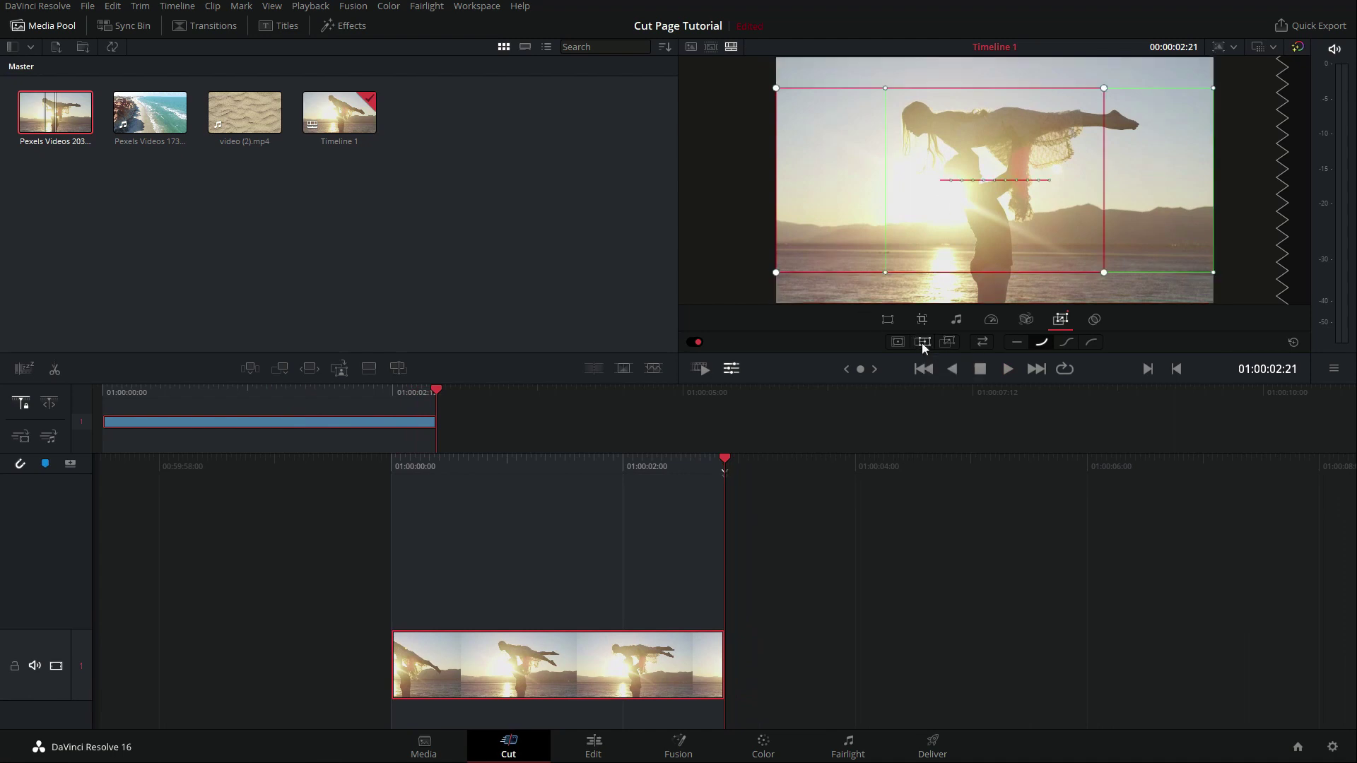
{"action": "key", "text": "Home"}
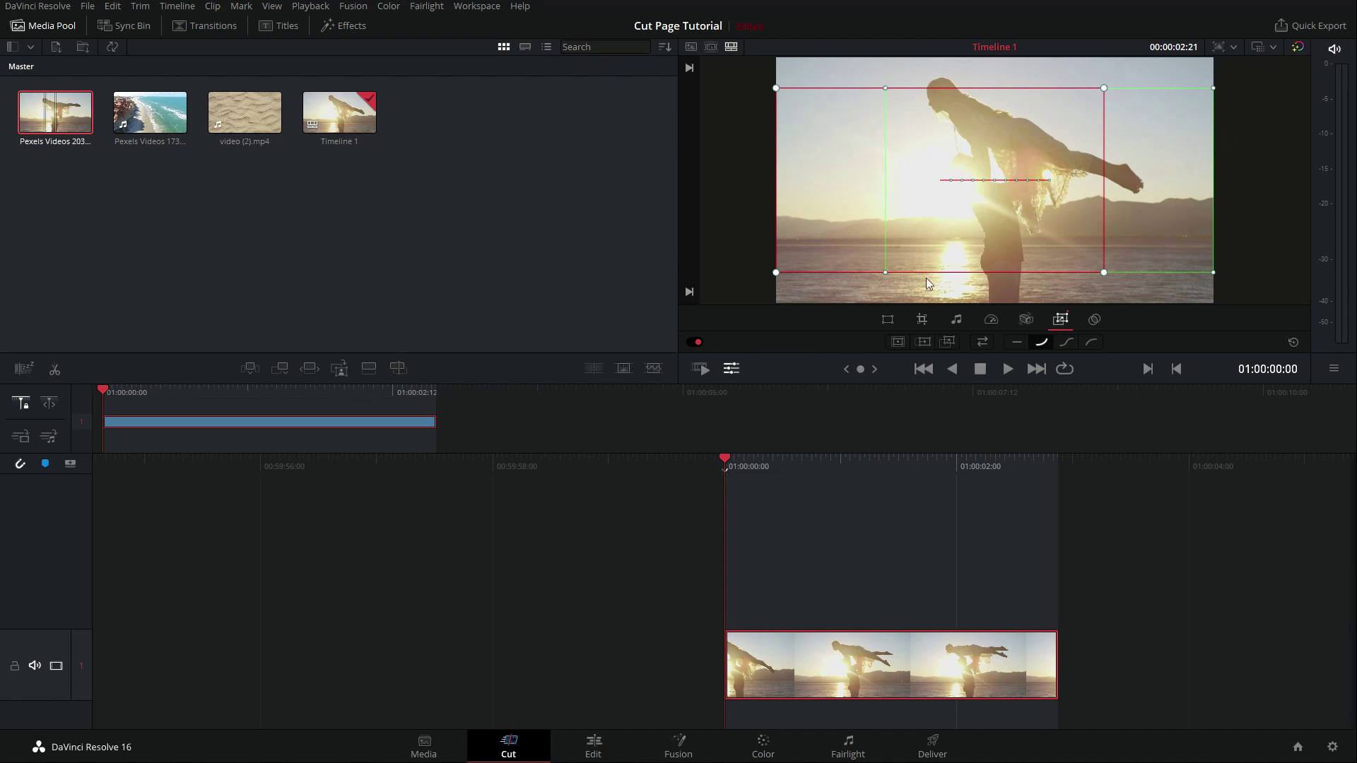
{"action": "key", "text": "space"}
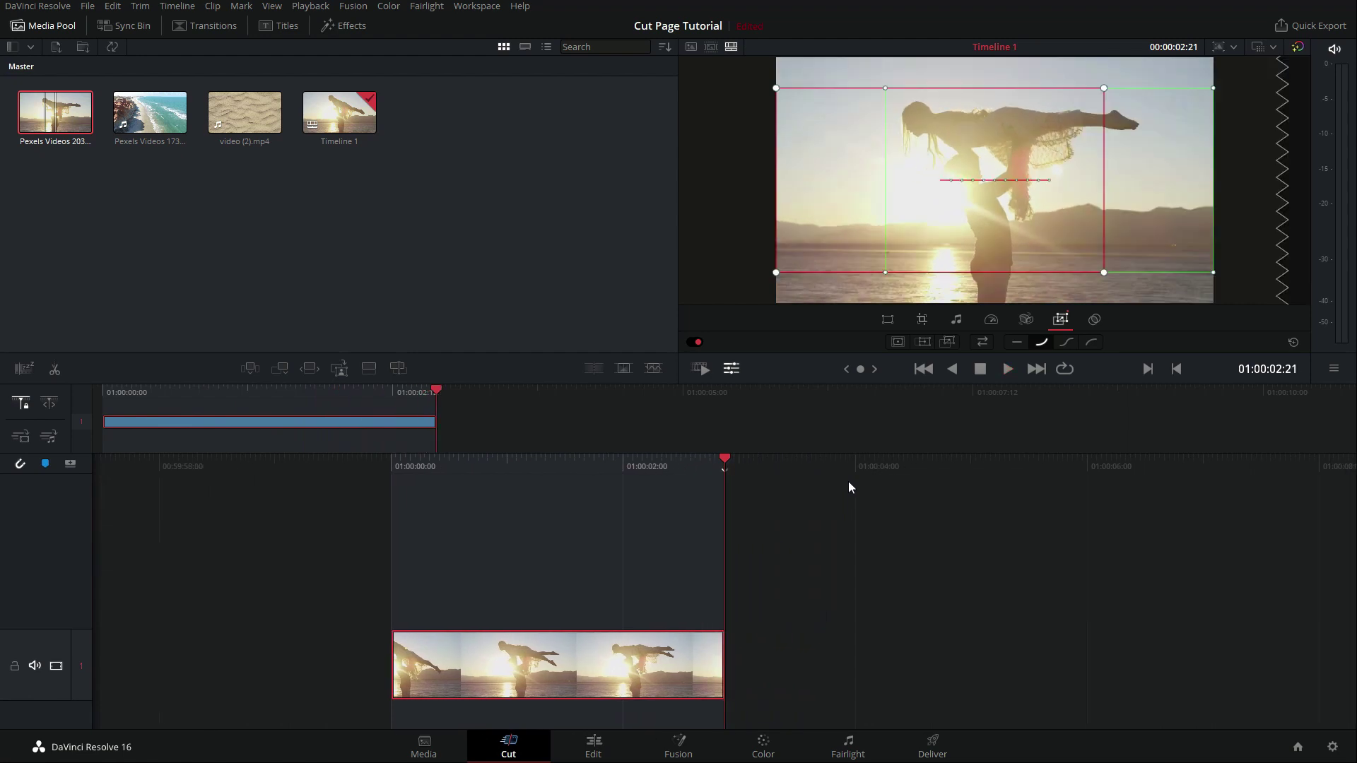
Swap the pan's start and end frames to reverse its direction, and play the clip from the start to about 01:00:02:16.
{"action": "left_click", "coordinate": [985, 345]}
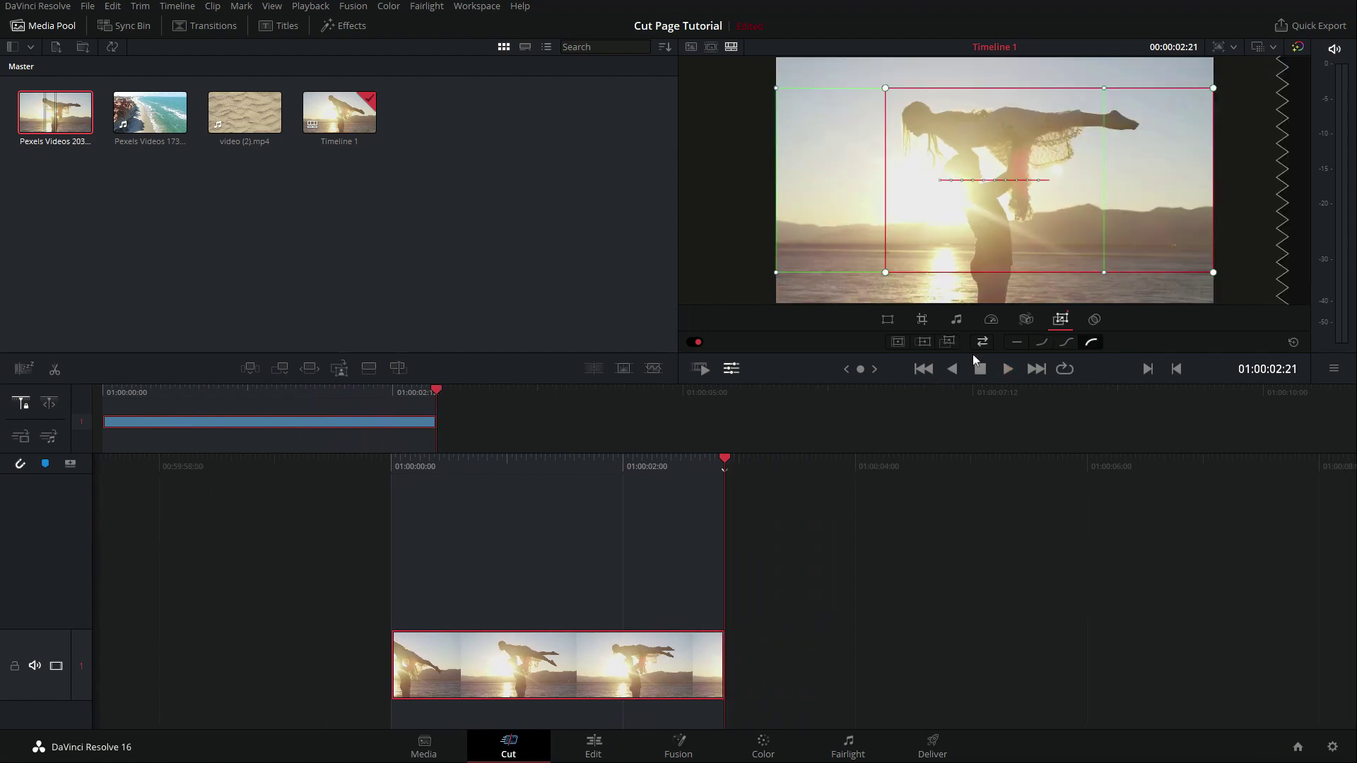
{"action": "left_click", "coordinate": [923, 369]}
{"action": "key", "text": "space"}
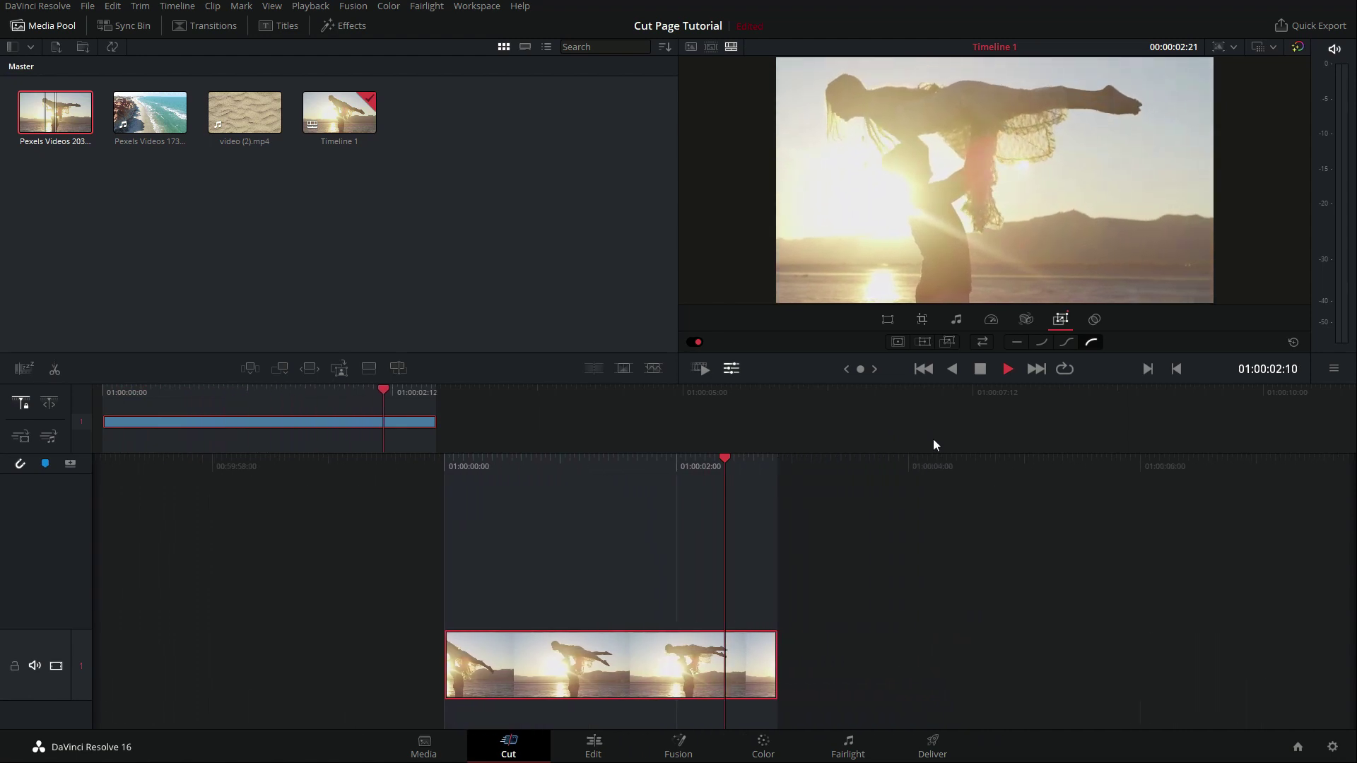
{"action": "key", "text": "space"}
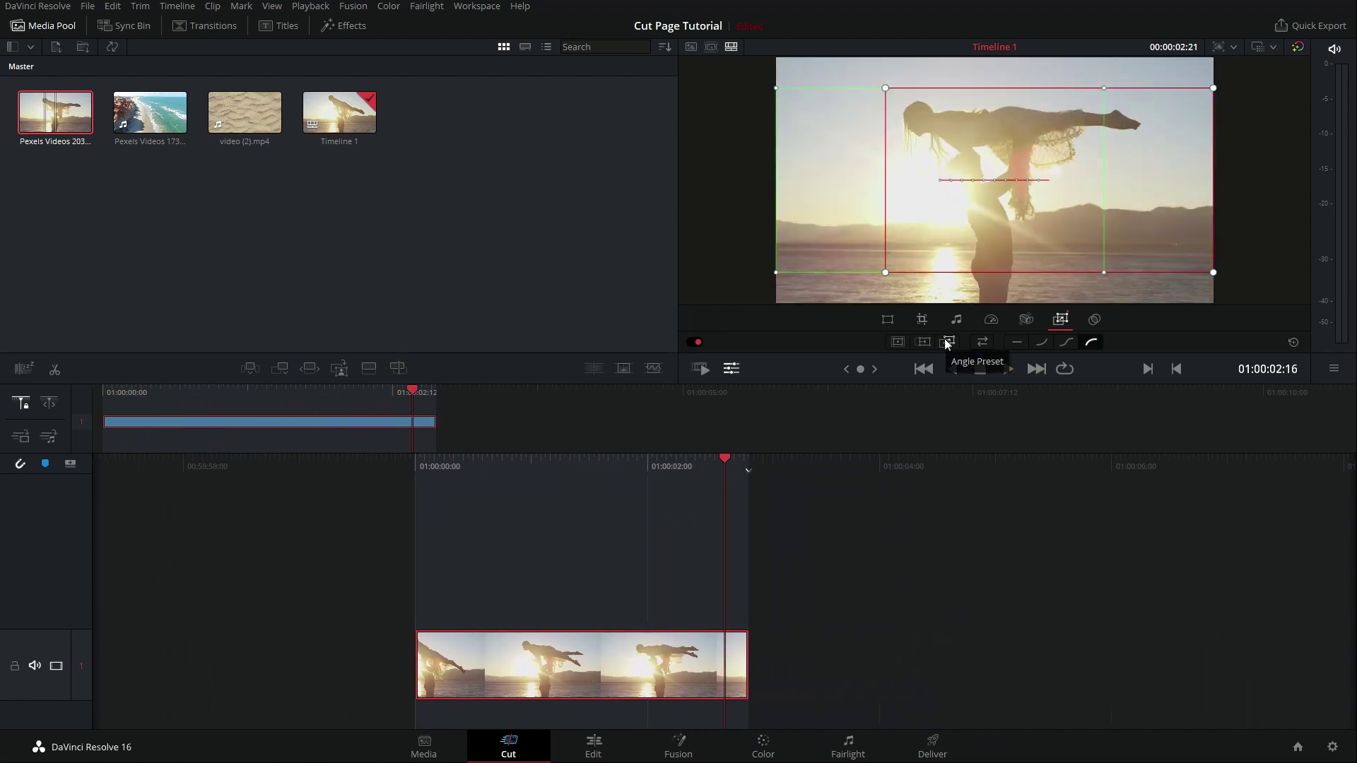
Apply the Angle Preset to the sunset clip's Dynamic Zoom and preview the diagonal move from the start.
{"action": "left_click", "coordinate": [948, 341]}
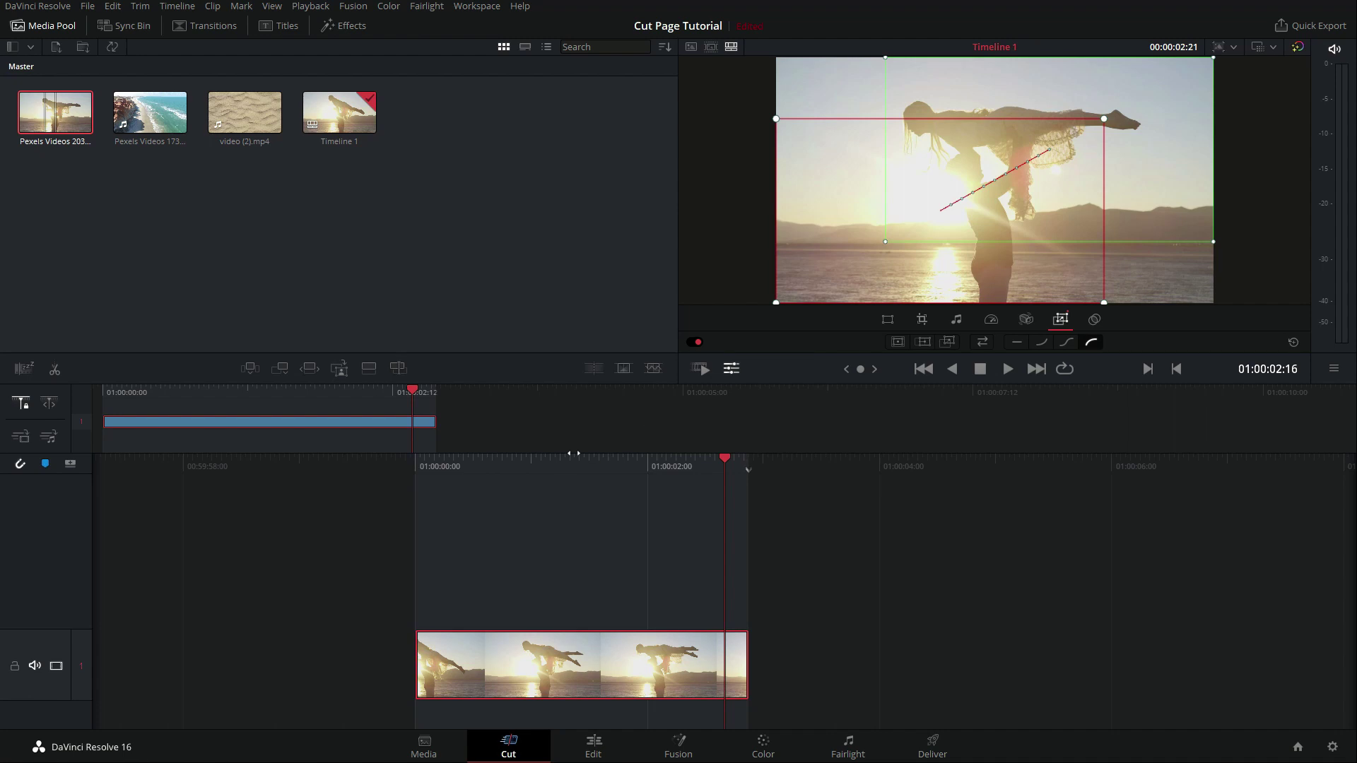
{"action": "key", "text": "Home"}
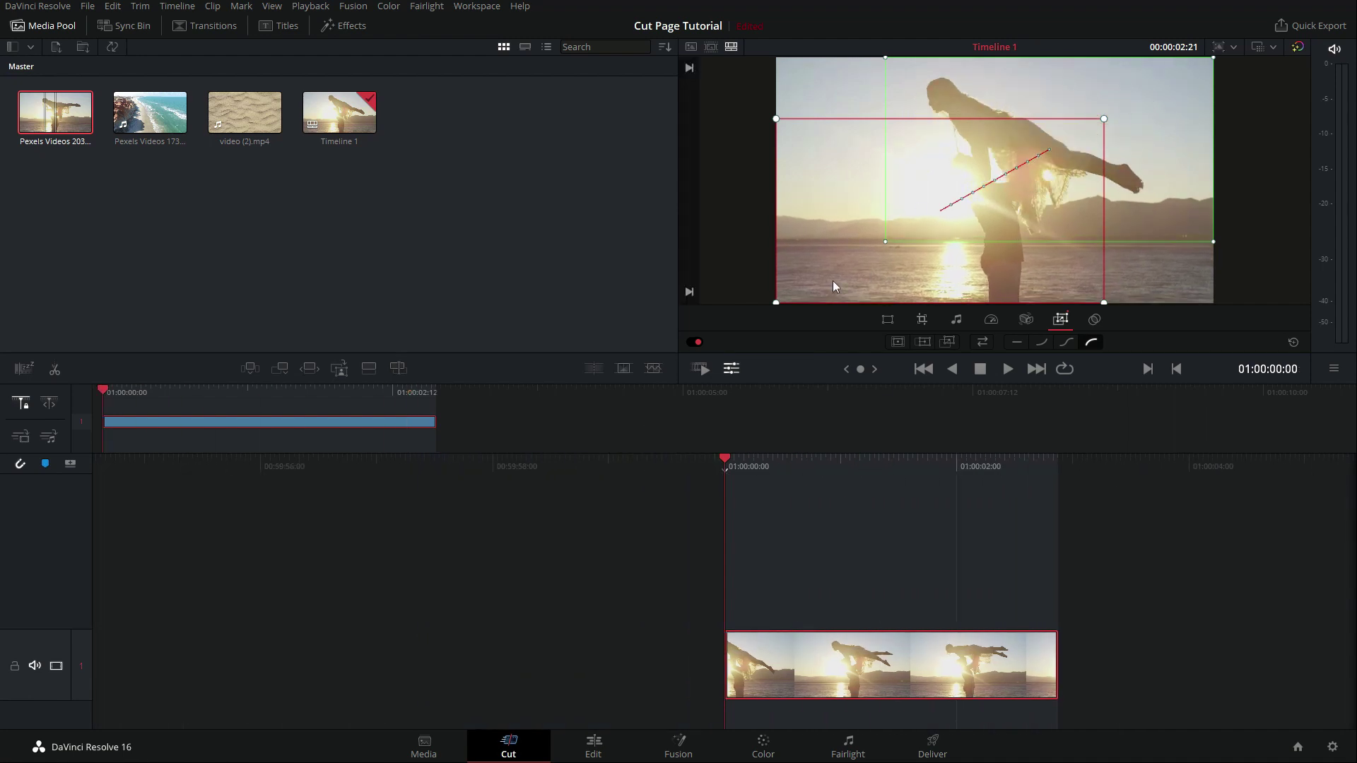
{"action": "key", "text": "space"}
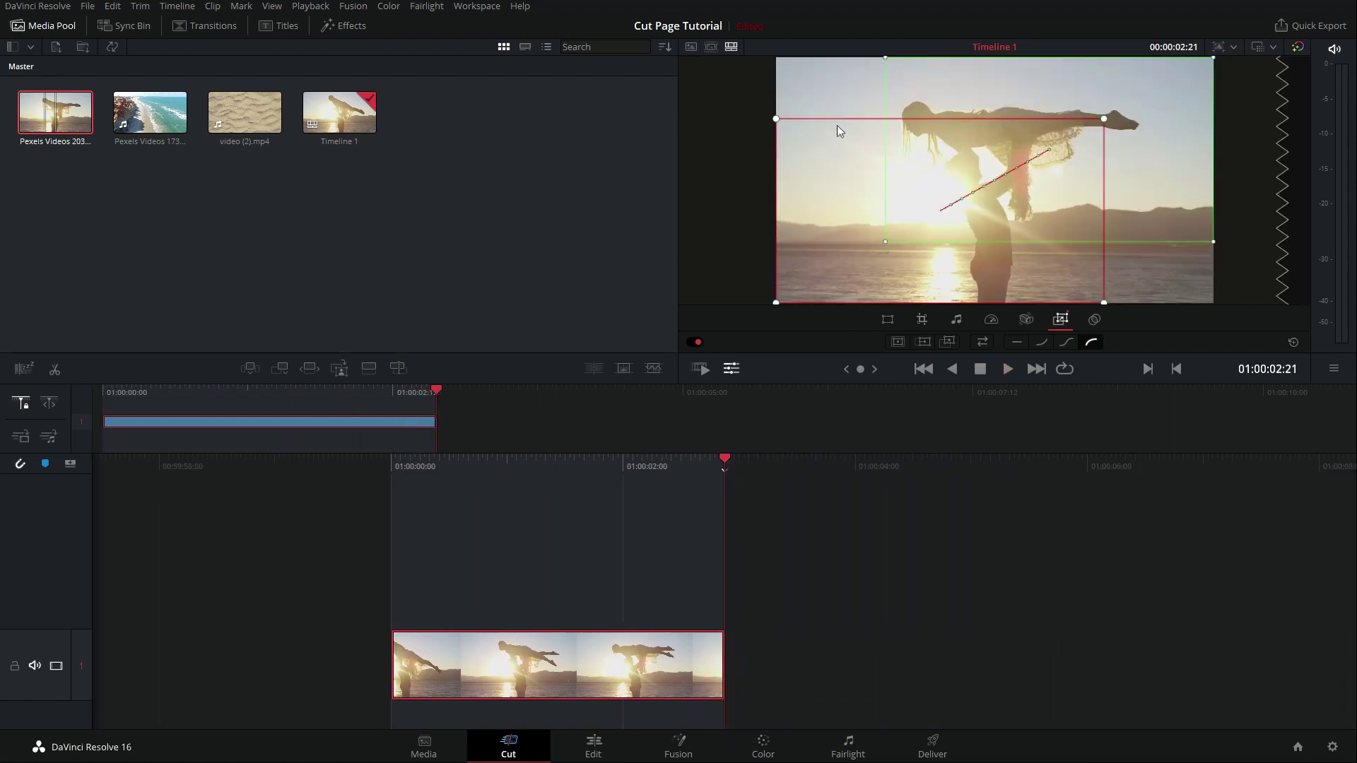
{"action": "mouse_move", "coordinate": [814, 121]}
{"action": "left_mouse_down"}
{"action": "mouse_move", "coordinate": [822, 173]}
{"action": "mouse_move", "coordinate": [870, 204]}
{"action": "mouse_move", "coordinate": [818, 121]}
{"action": "mouse_move", "coordinate": [821, 147]}
{"action": "left_mouse_up"}
{"action": "left_click_drag", "start_coordinate": [1119, 230], "coordinate": [1092, 248]}
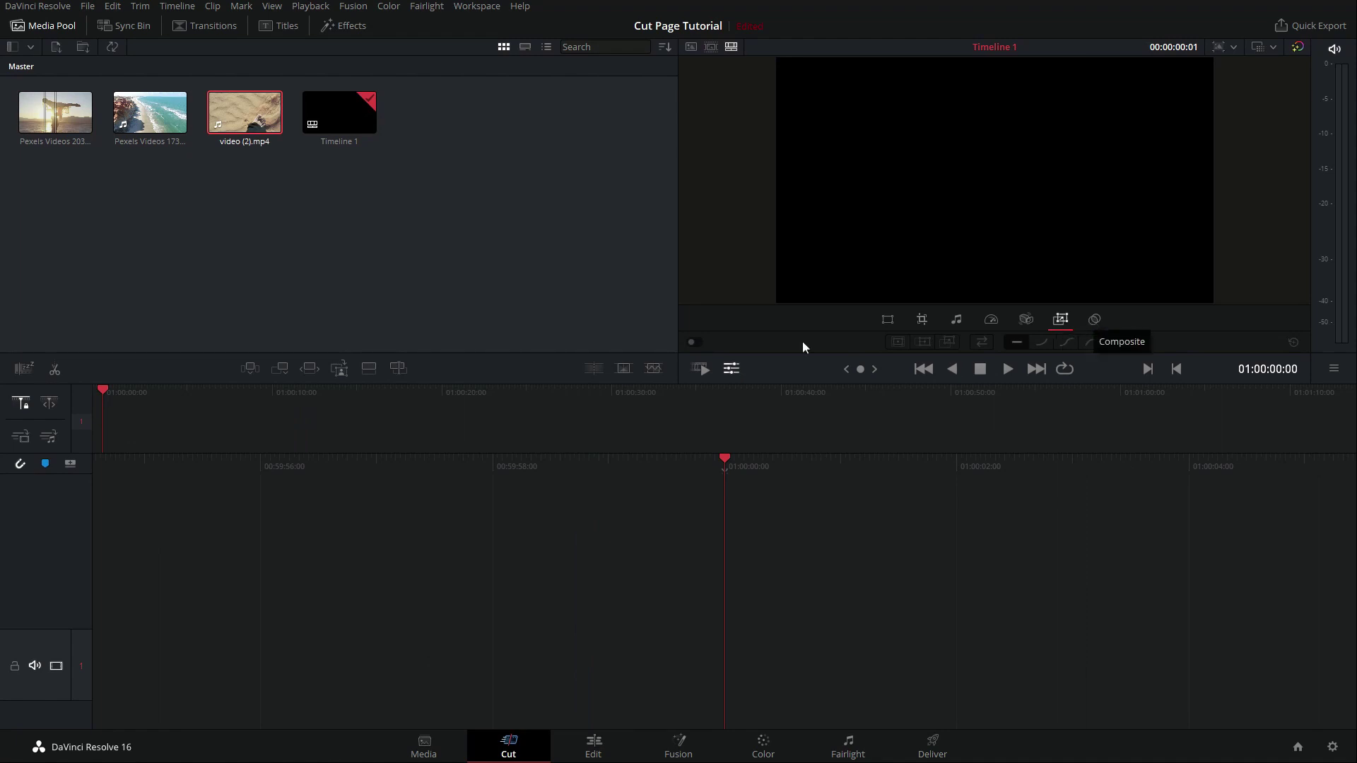
Place the coastline clip on track 1 at 01:00:00:00 and stack video (2).mp4 above it on track 2.
{"action": "left_click_drag", "start_coordinate": [156, 117], "coordinate": [743, 647]}
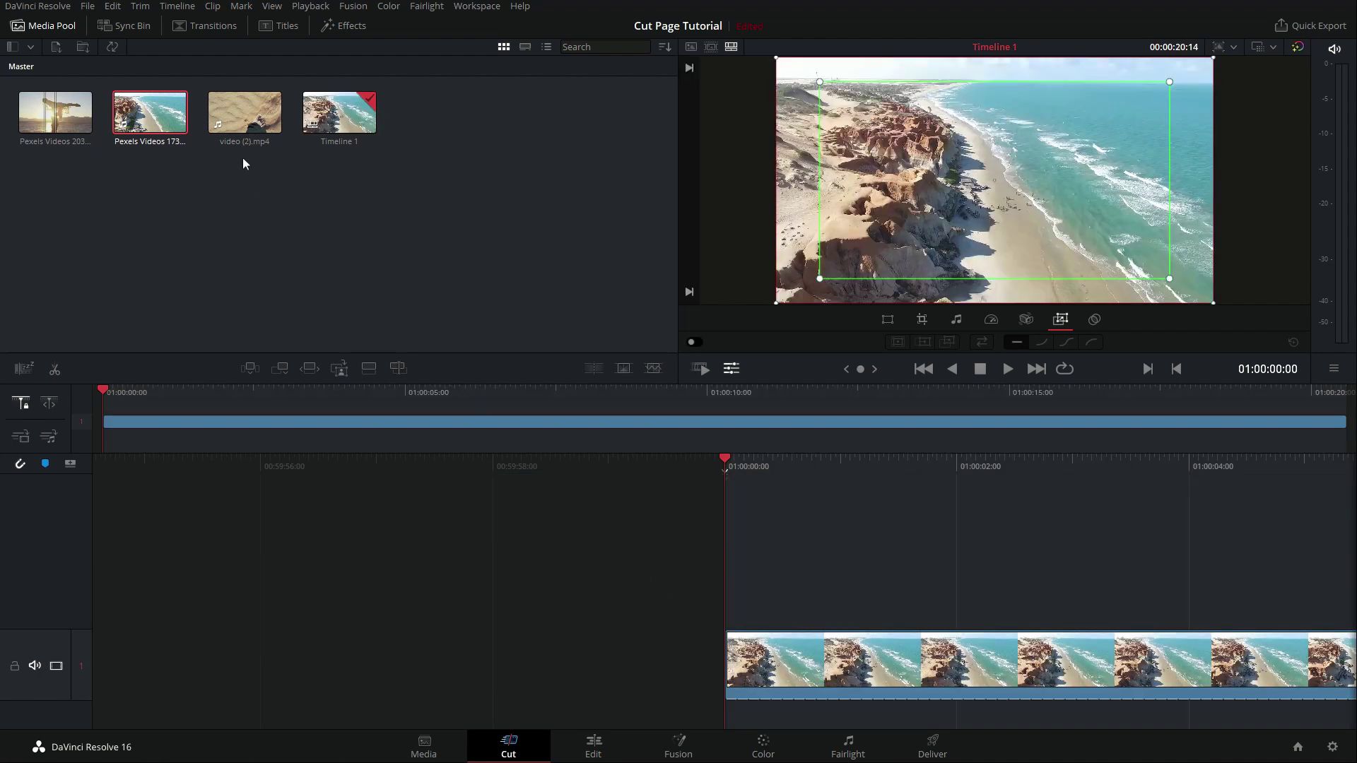
{"action": "left_click_drag", "start_coordinate": [236, 104], "coordinate": [735, 605]}
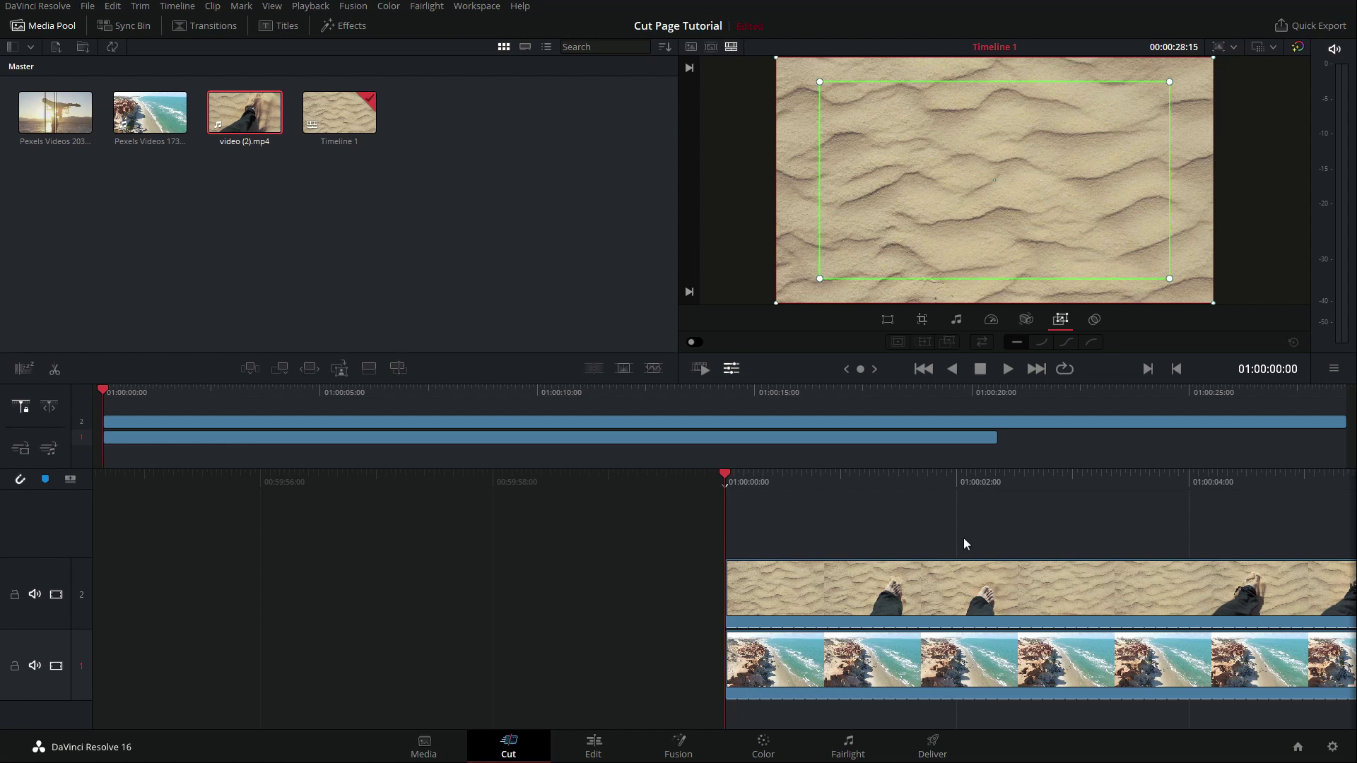
Open the Composite settings for the sand clip on track 2 and lower its opacity to about a third.
{"action": "left_click", "coordinate": [956, 578]}
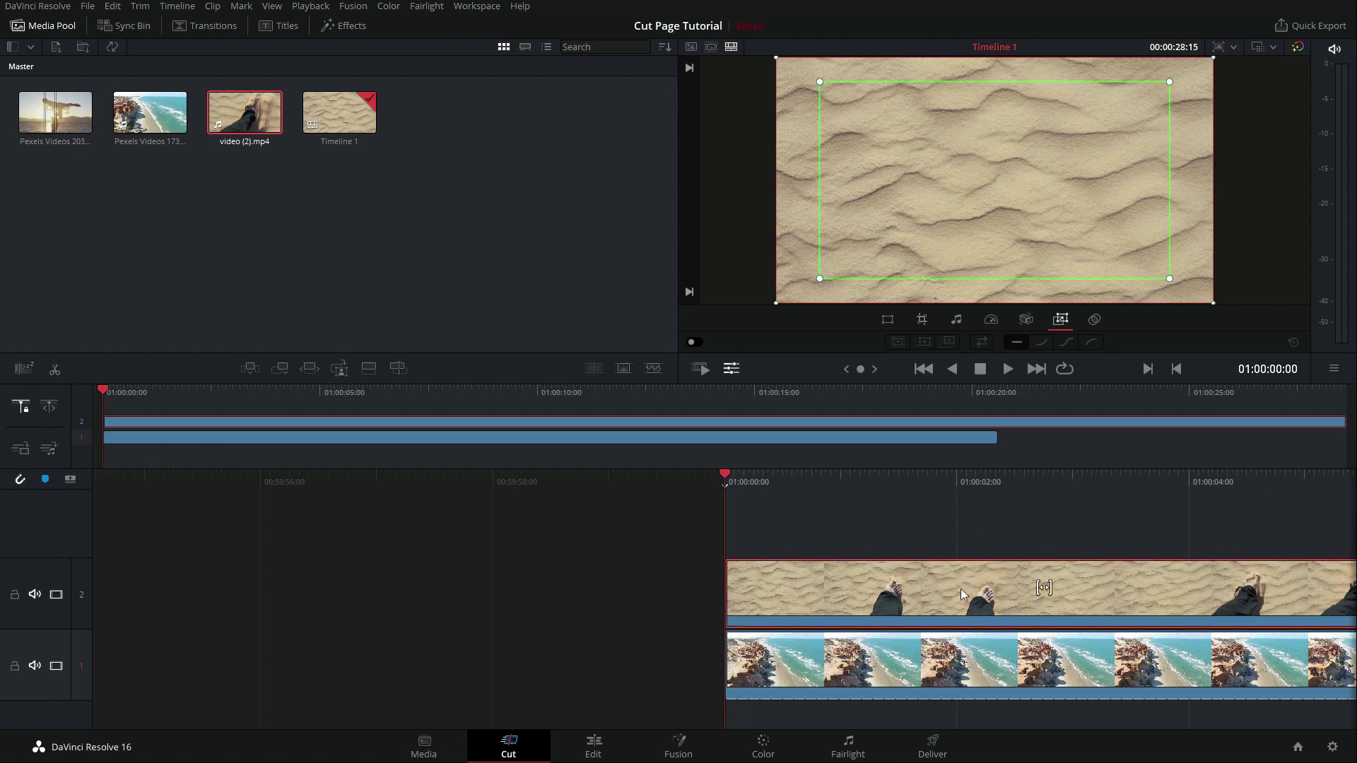
{"action": "left_click", "coordinate": [1093, 320]}
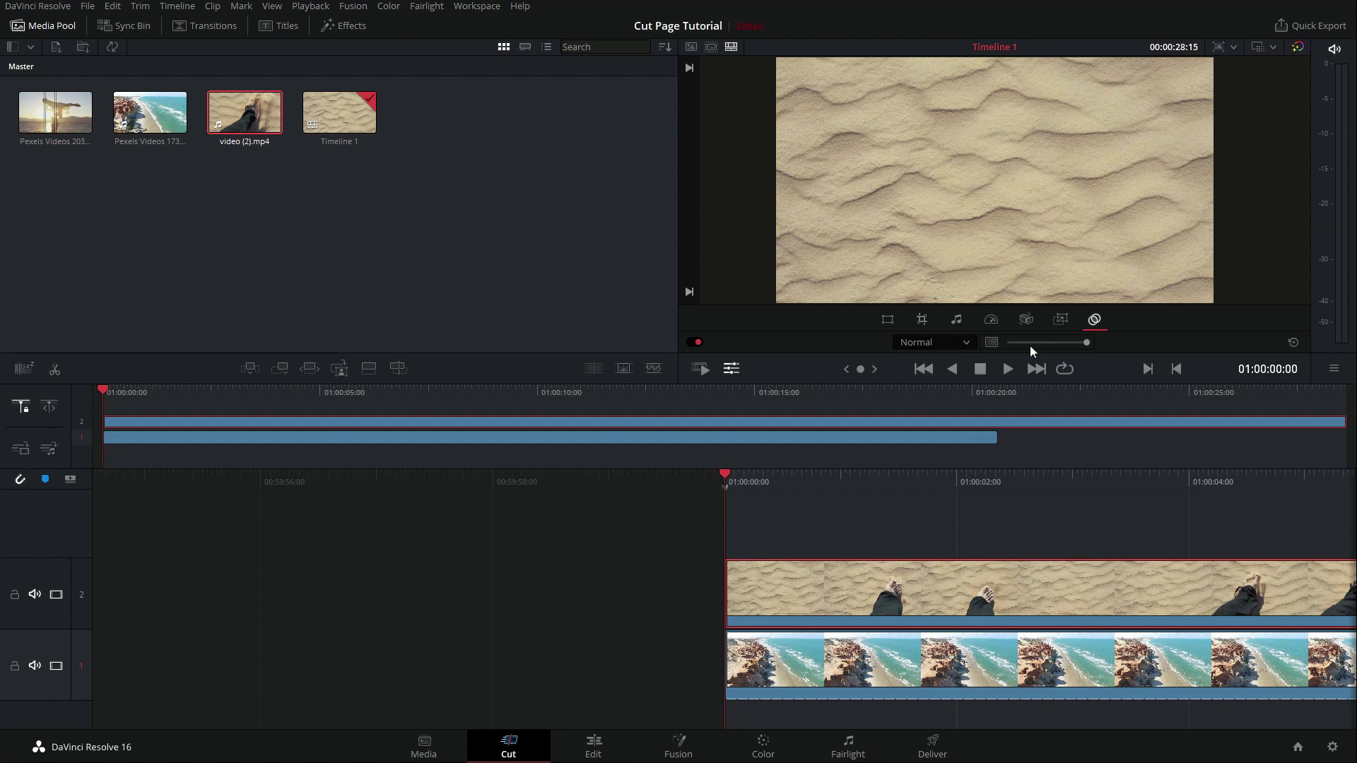
{"action": "mouse_move", "coordinate": [1029, 346]}
{"action": "left_mouse_down"}
{"action": "mouse_move", "coordinate": [1070, 350]}
{"action": "mouse_move", "coordinate": [1033, 352]}
{"action": "left_mouse_up"}
Browse the composite modes available for the sand clip, from Normal down to Hue.
{"action": "left_click", "coordinate": [953, 342]}
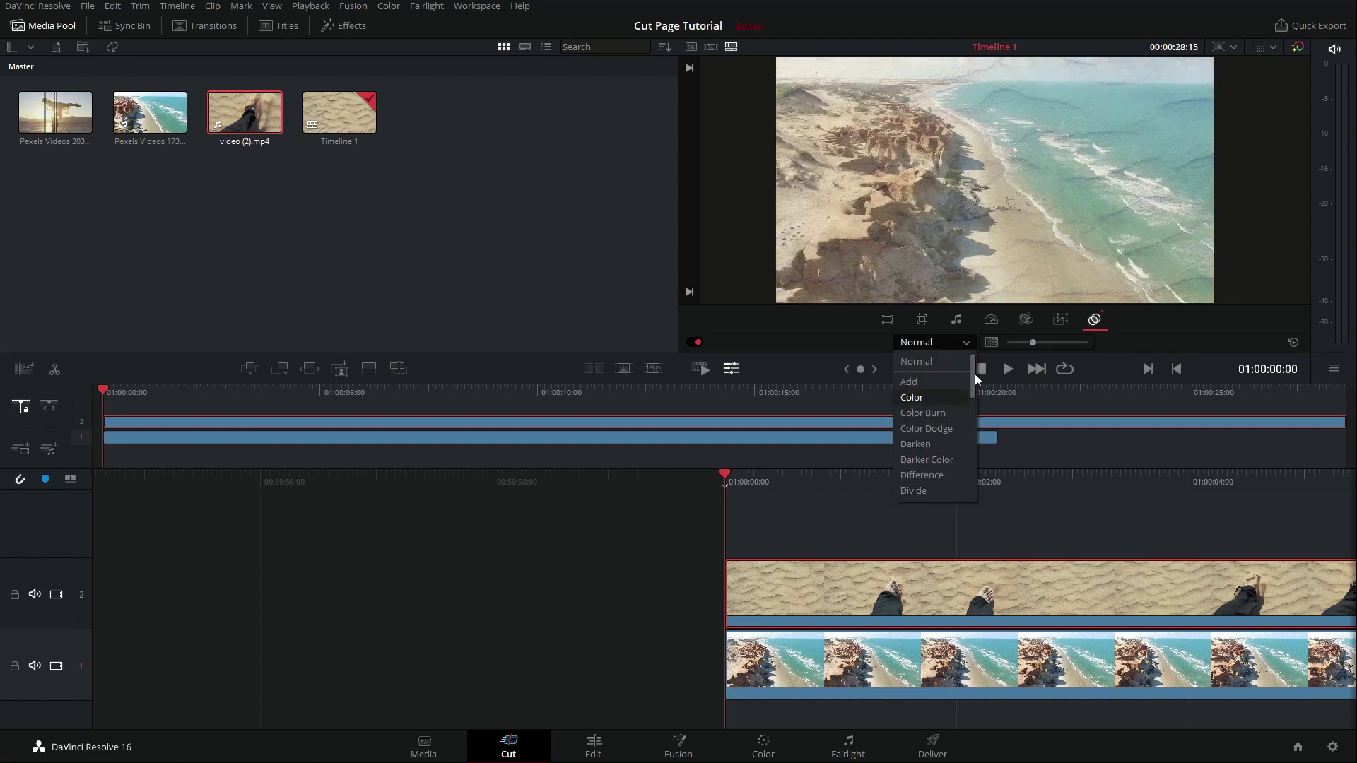
{"action": "mouse_move", "coordinate": [974, 374]}
{"action": "left_mouse_down"}
{"action": "mouse_move", "coordinate": [981, 473]}
{"action": "mouse_move", "coordinate": [986, 401]}
{"action": "left_mouse_up"}
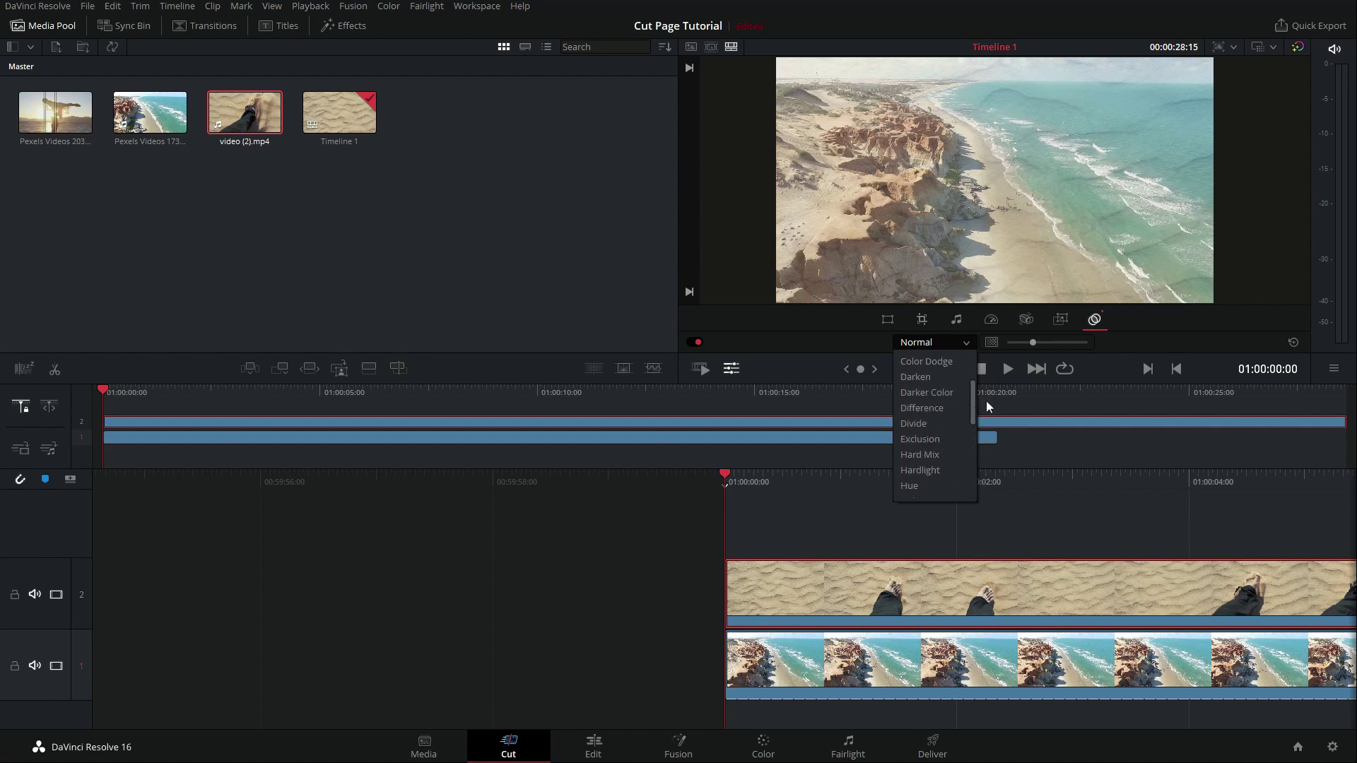